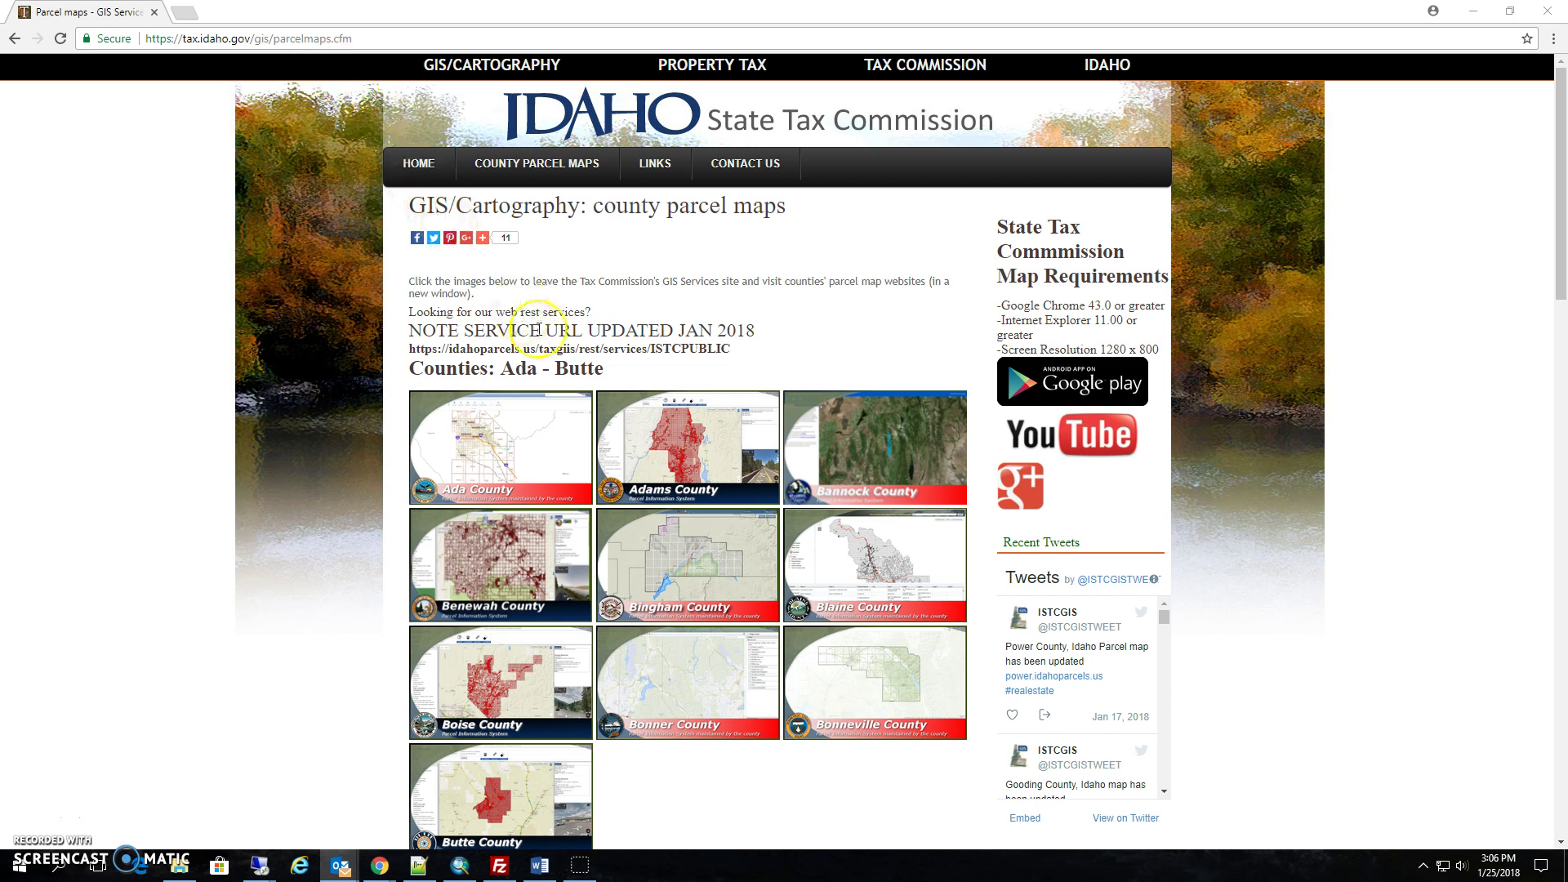
- Look through the list of Idaho county parcel maps
scroll(788, 441, down, 7)
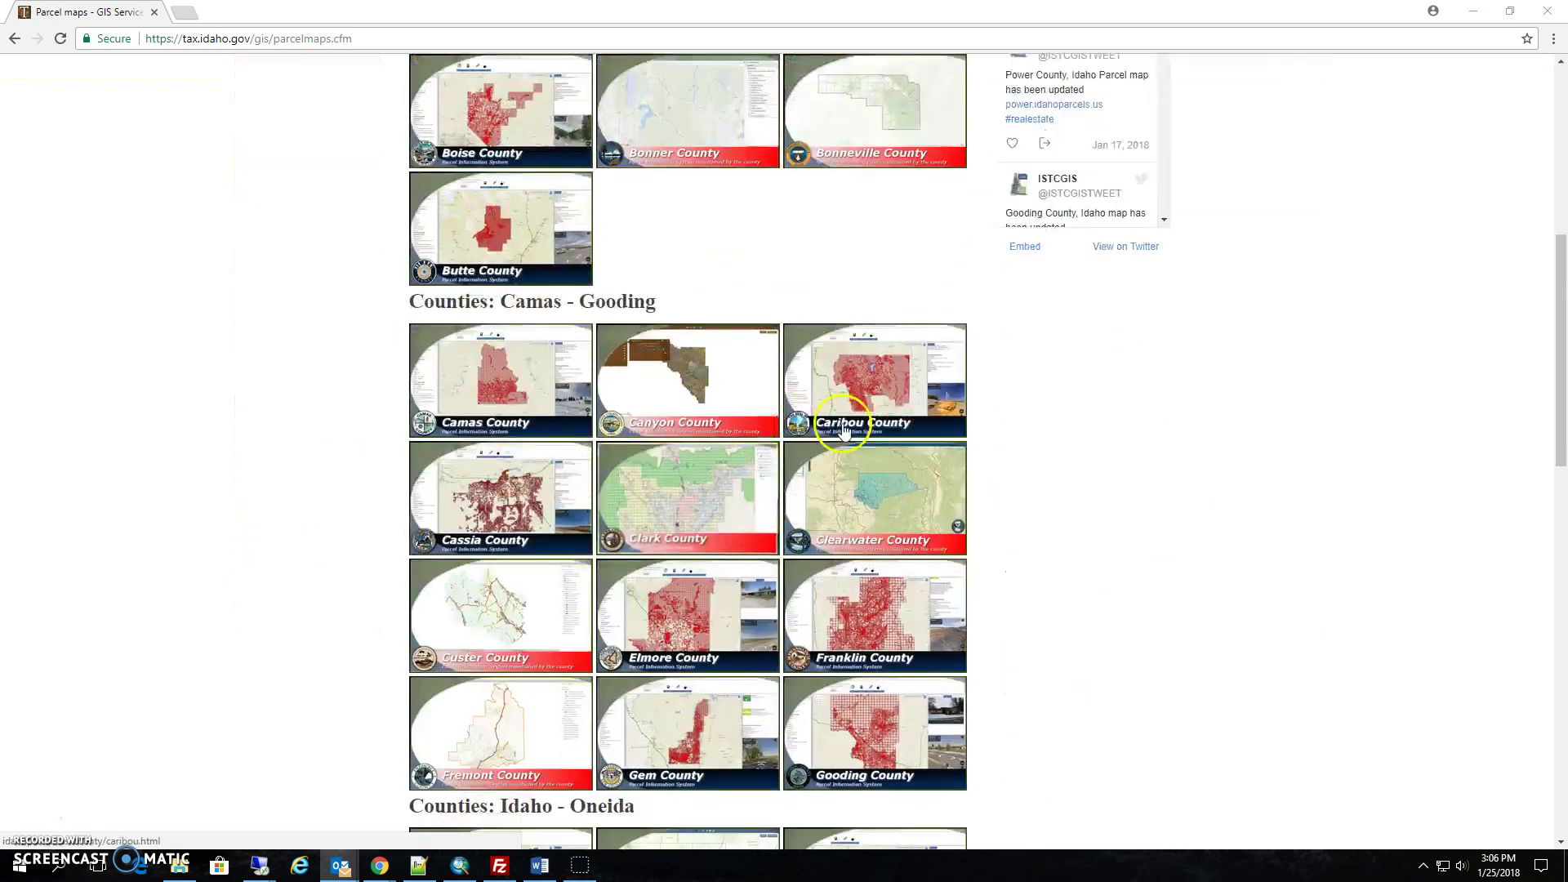
scroll(763, 536, down, 5)
scroll(768, 539, up, 6)
scroll(768, 540, up, 6)
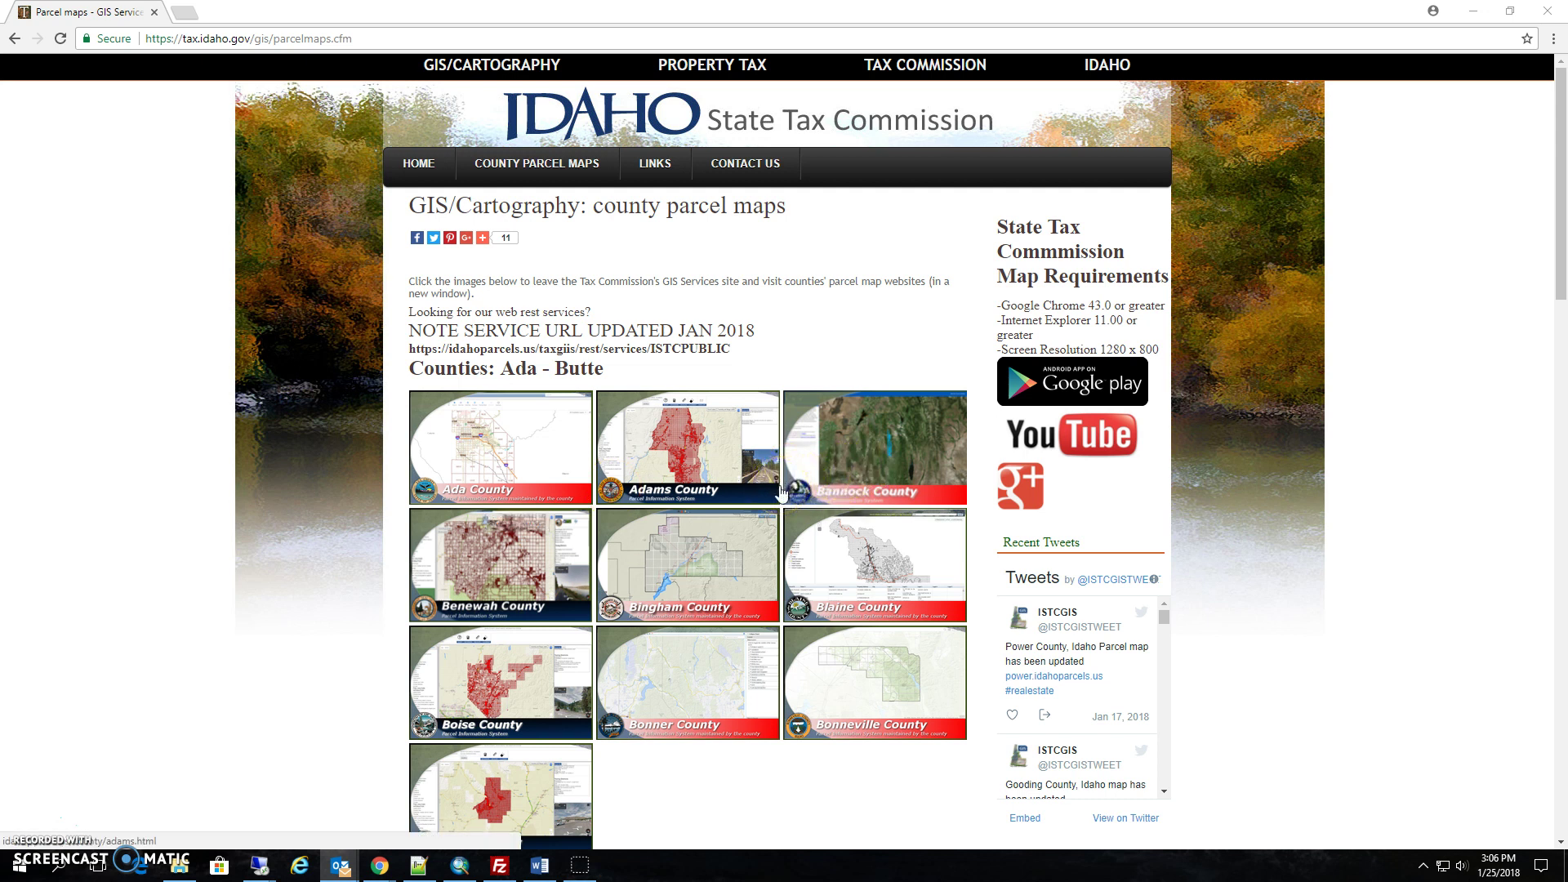
scroll(780, 493, down, 4)
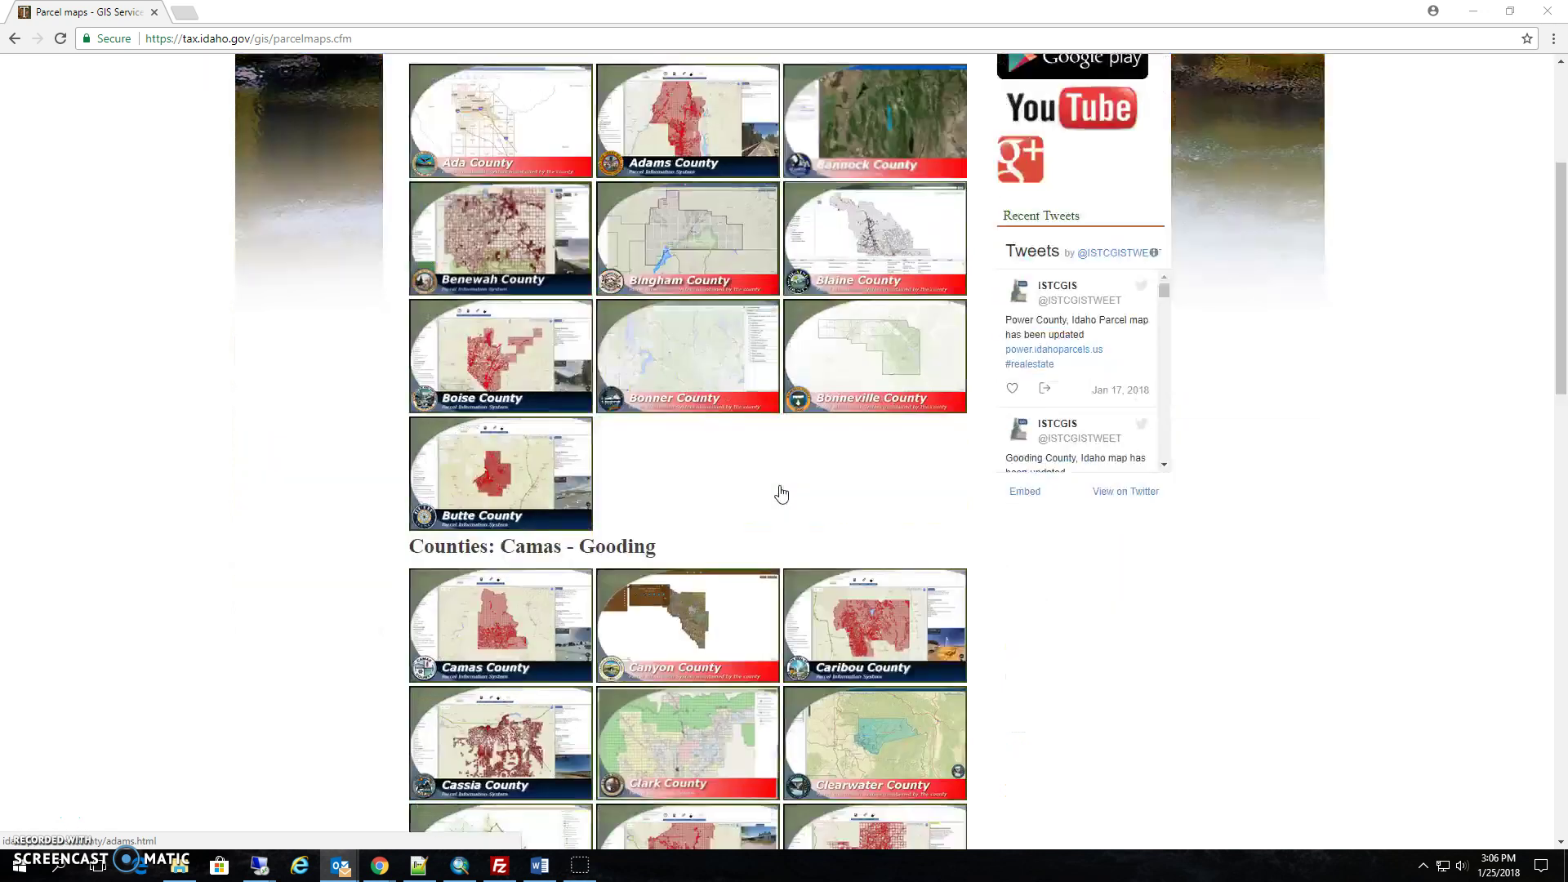
scroll(780, 492, down, 4)
scroll(780, 492, up, 8)
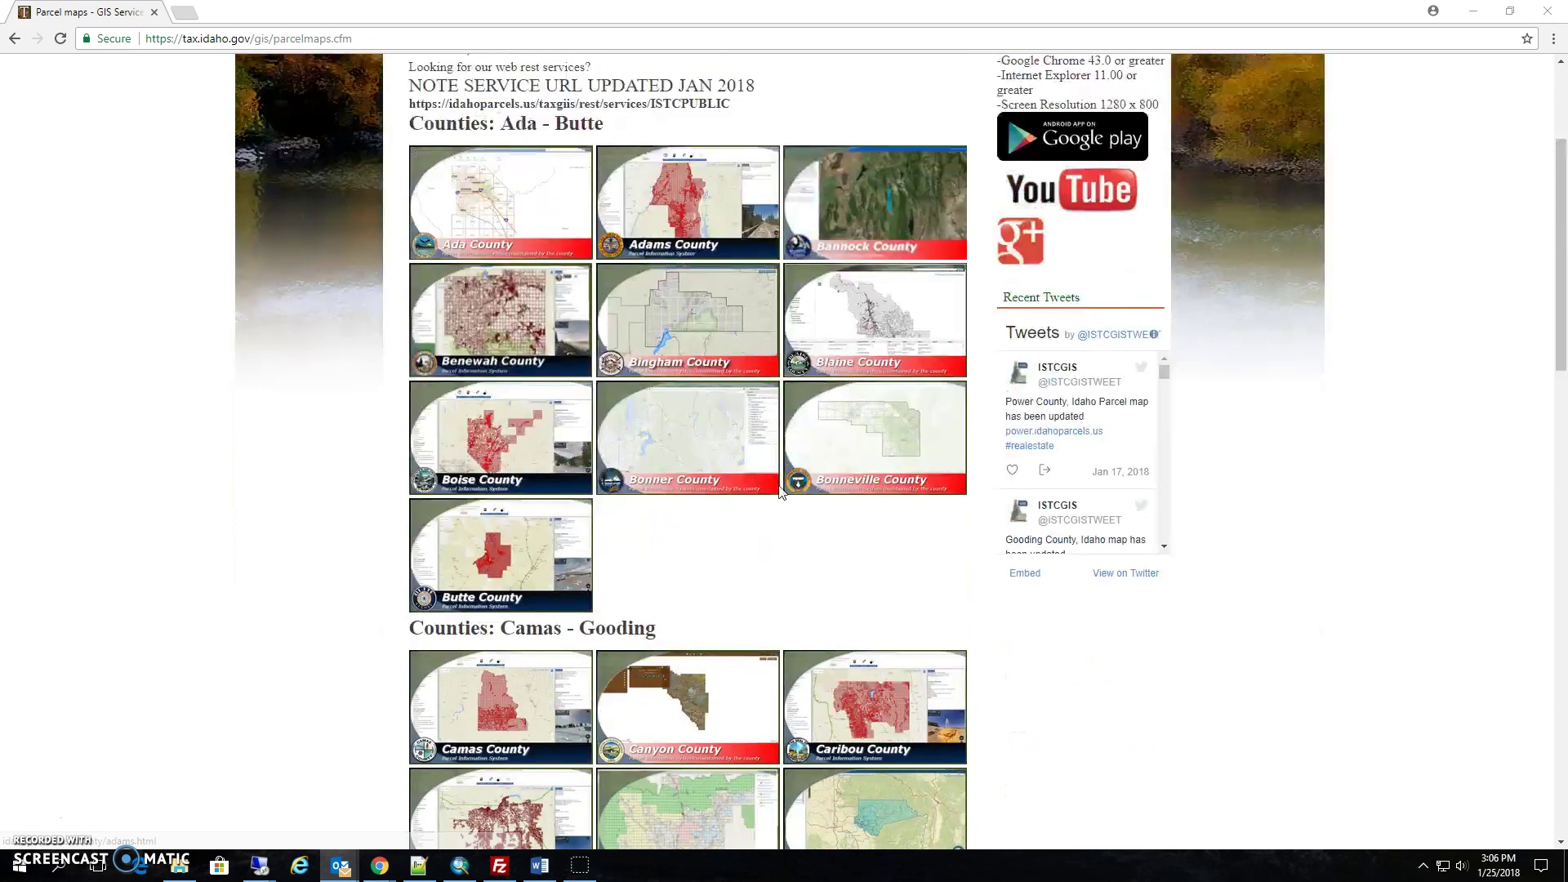
- Open the Gooding County parcel map site and accept its disclaimer
scroll(780, 490, down, 13)
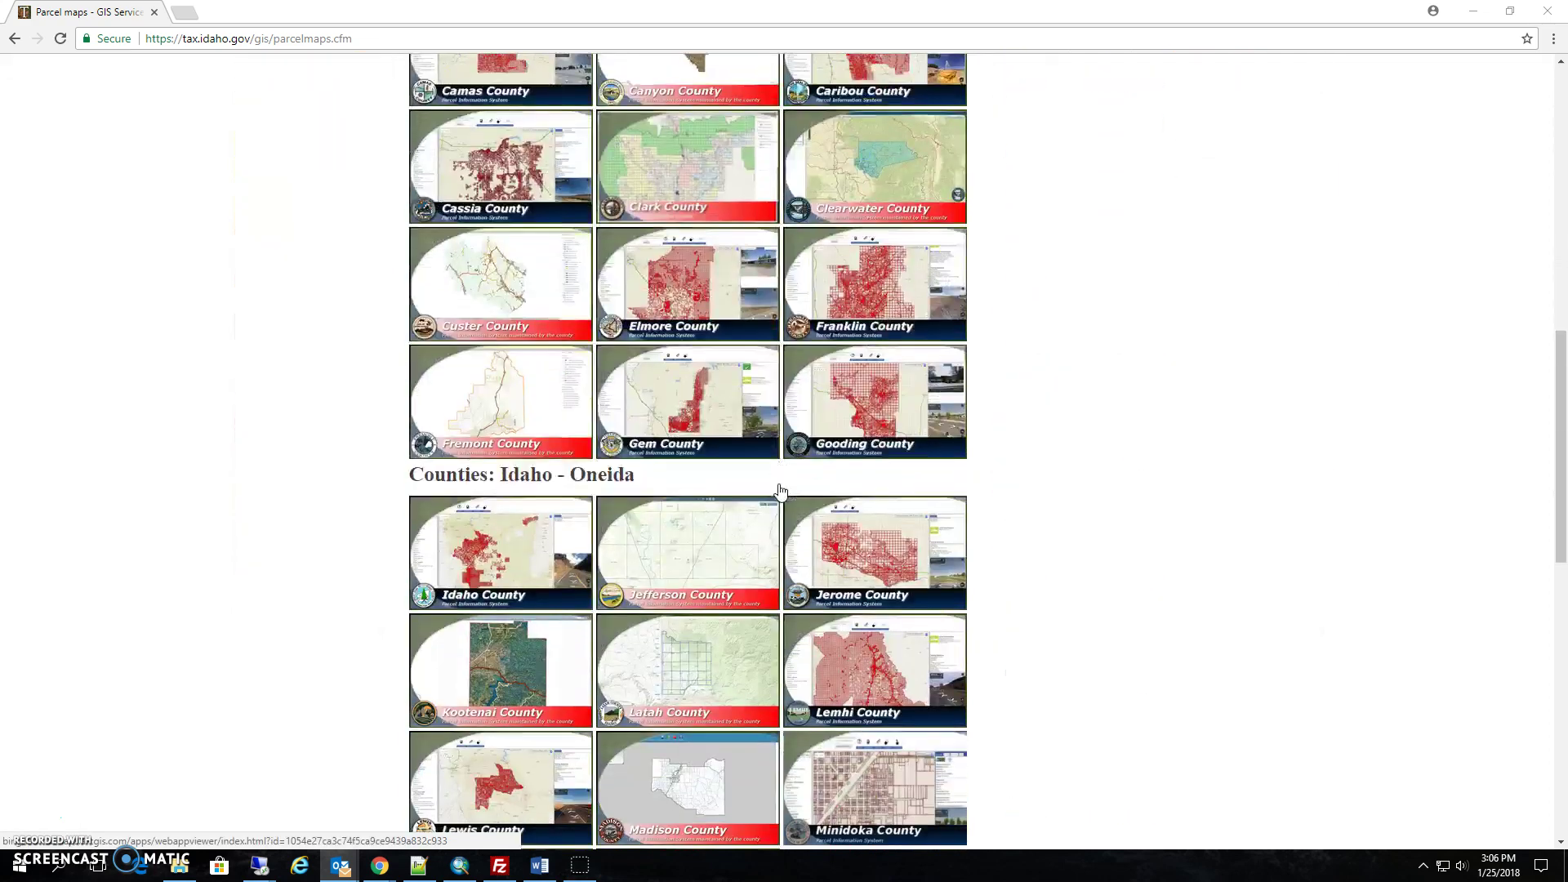
click(844, 278)
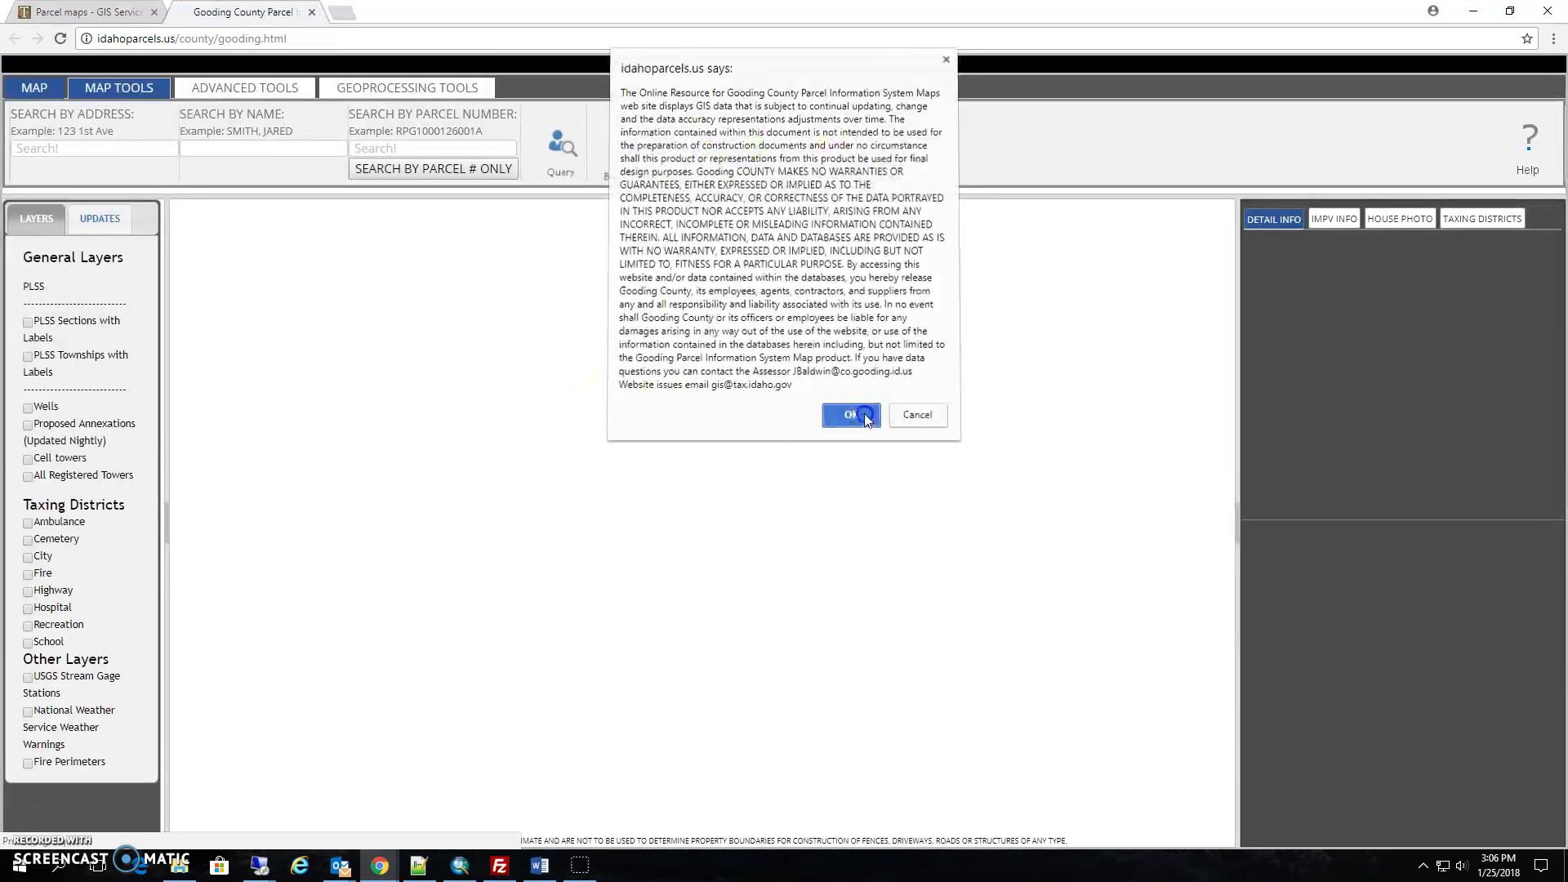
click(849, 415)
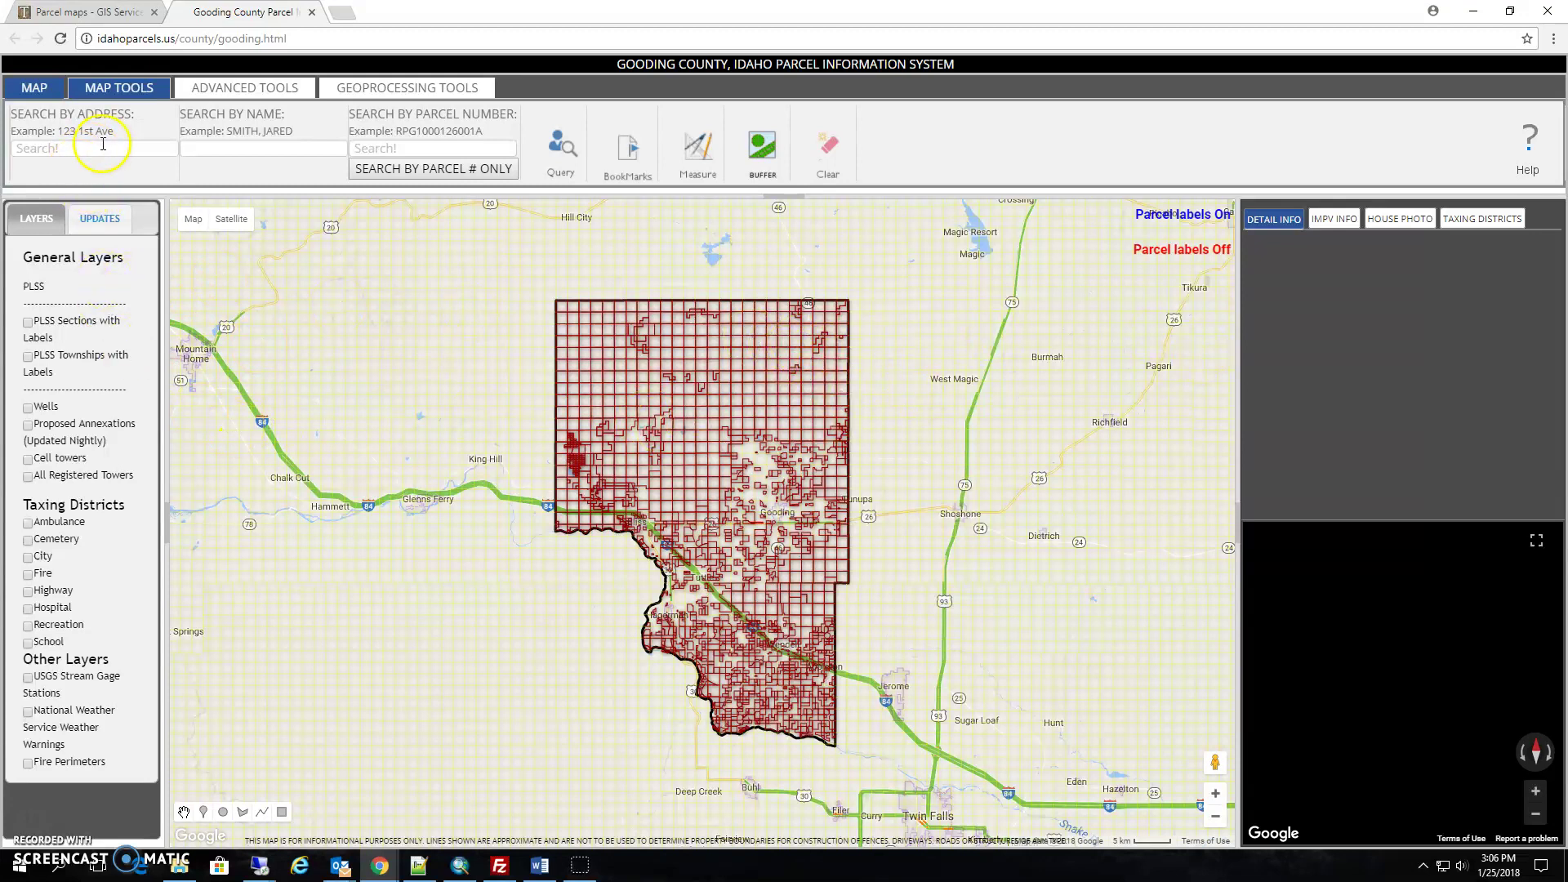
- Search the parcels by the address "main" and look over the marked parcels along Main St
click(299, 147)
click(406, 150)
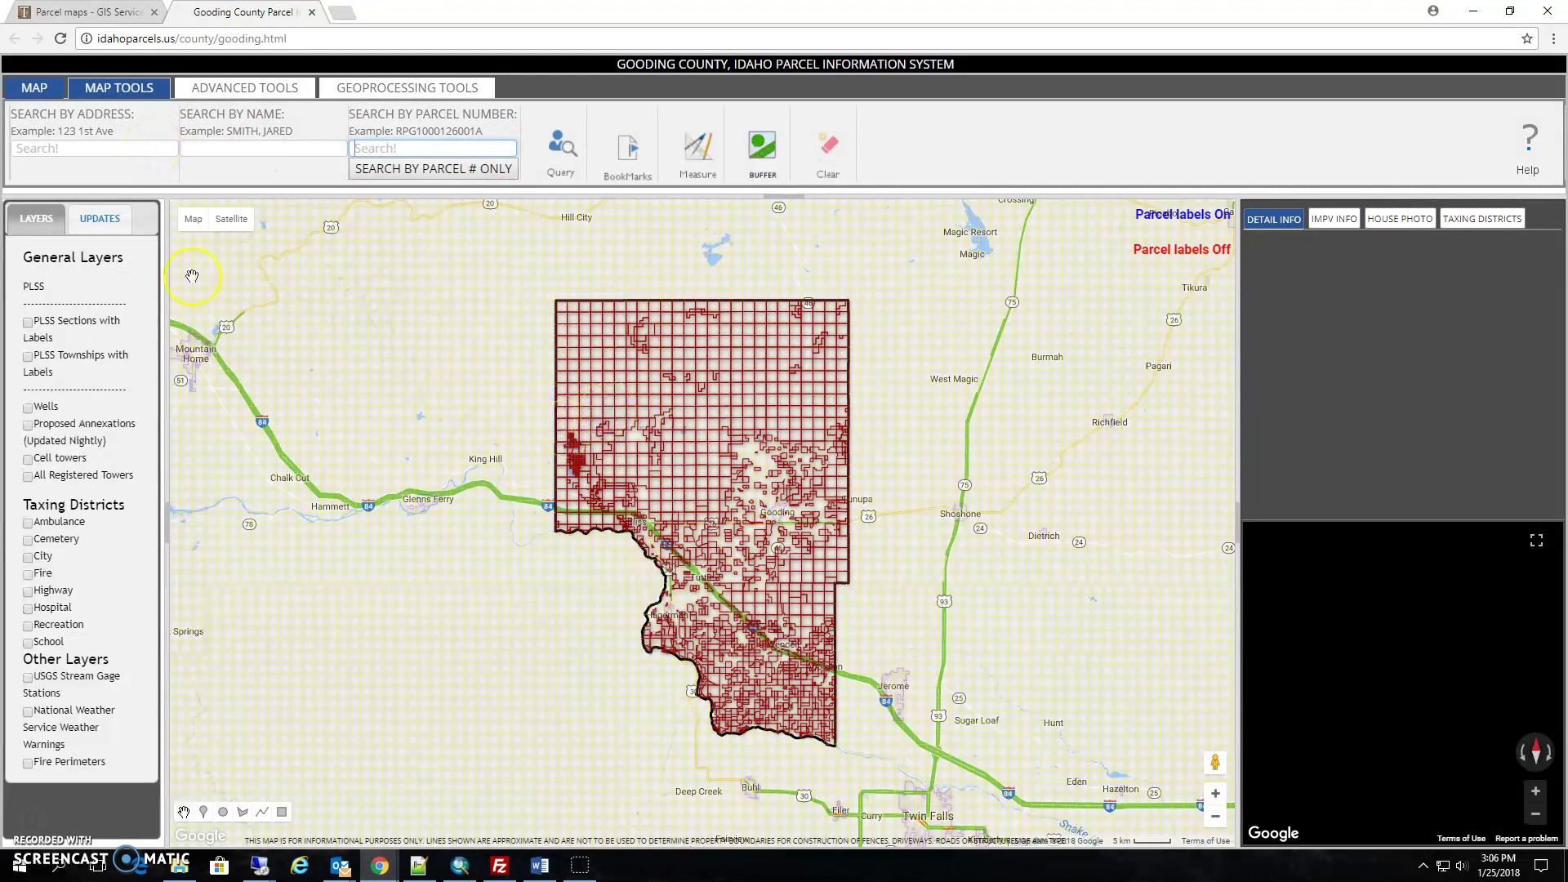
click(125, 153)
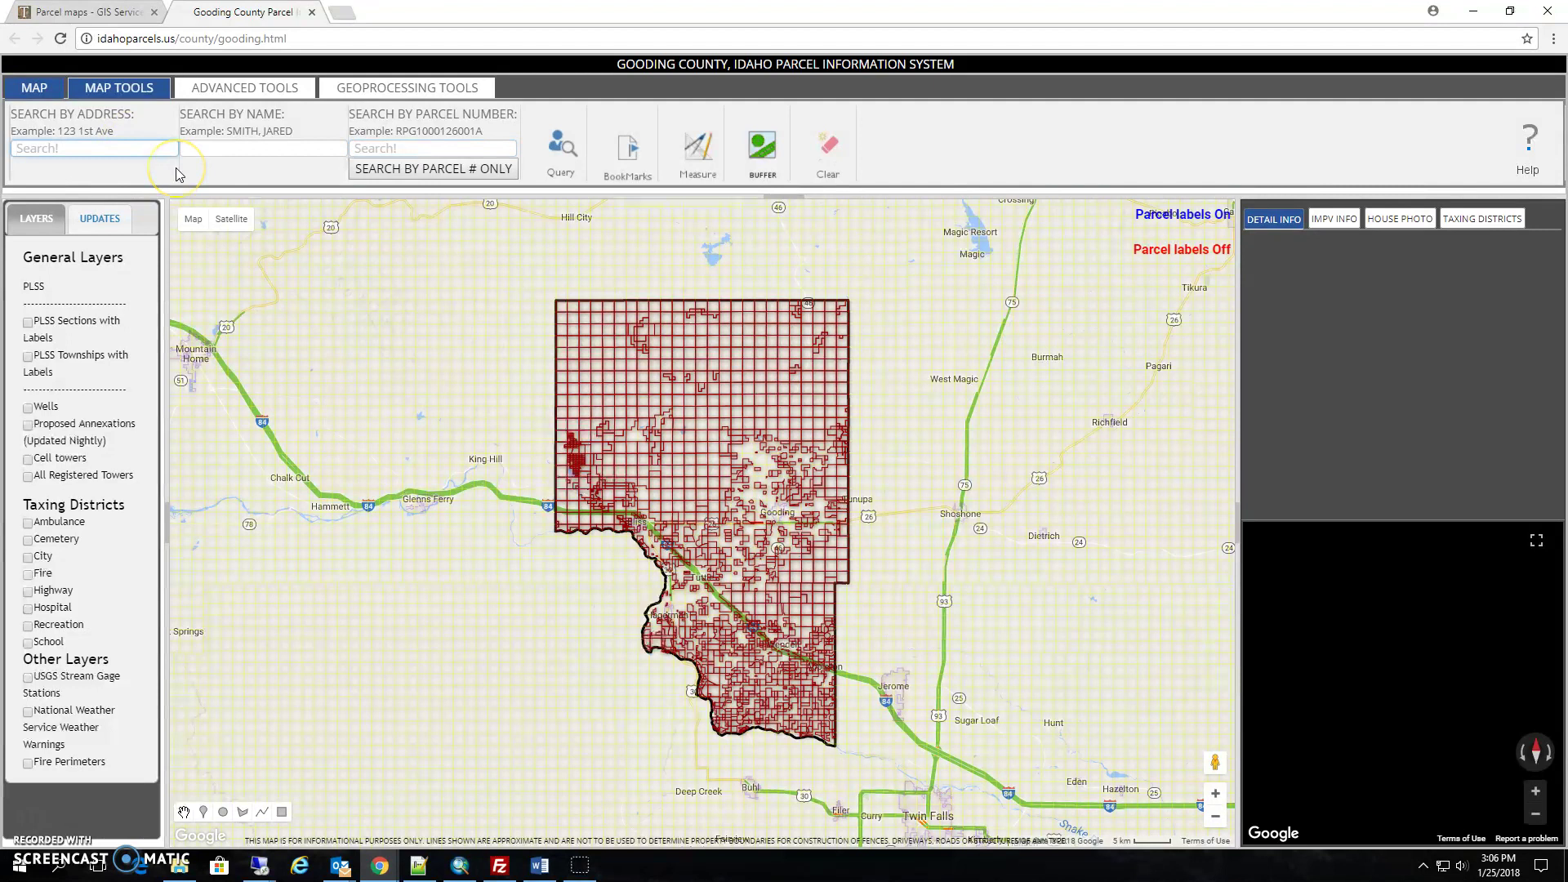
text(main)
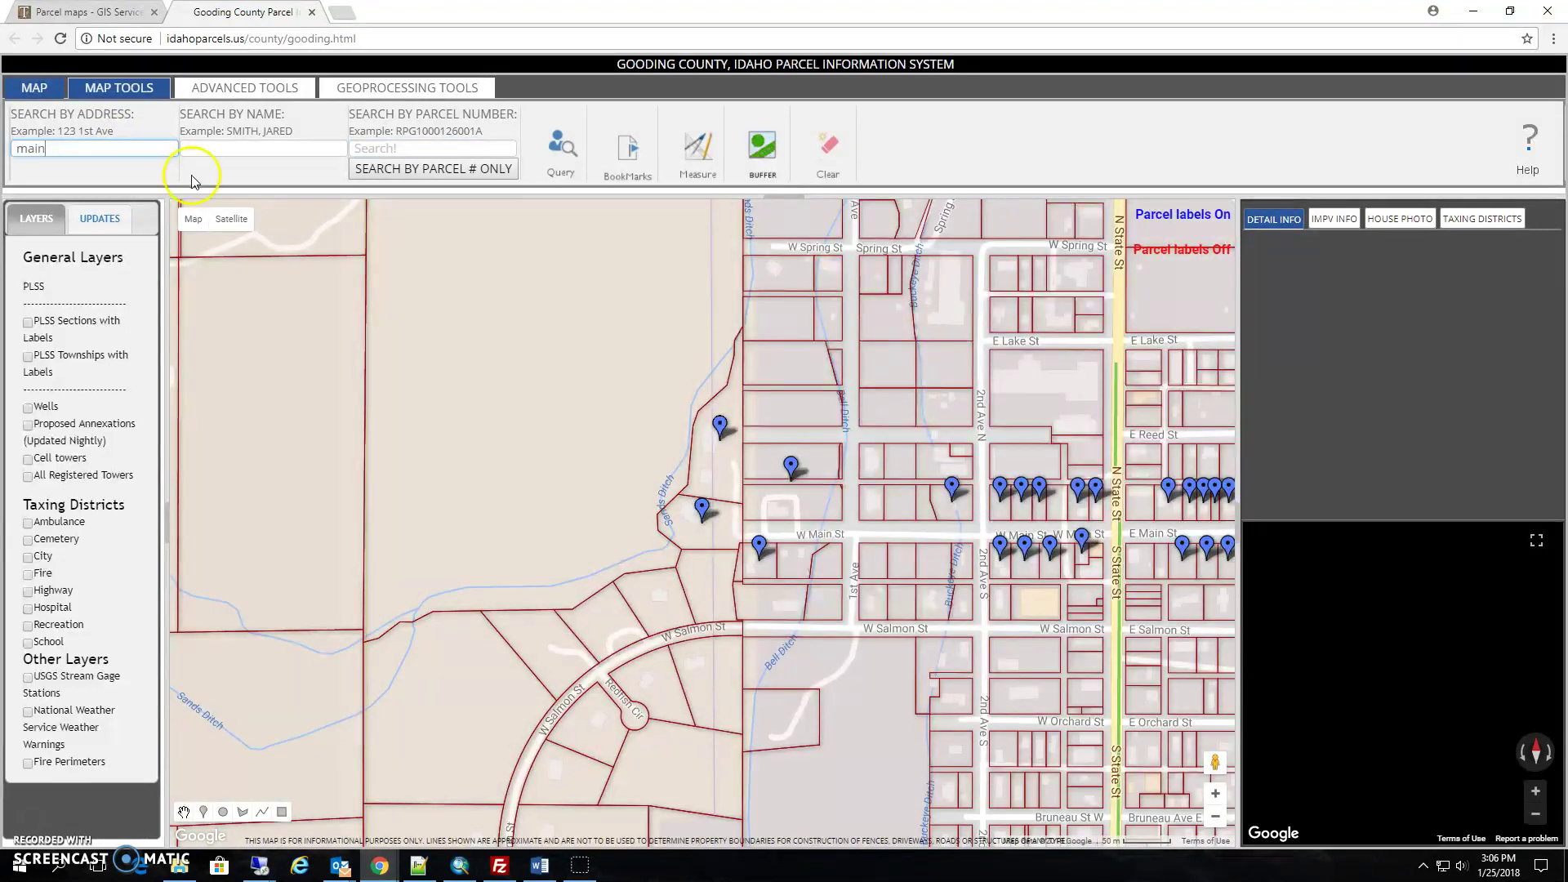
drag(906, 572, 681, 556)
drag(997, 506, 675, 485)
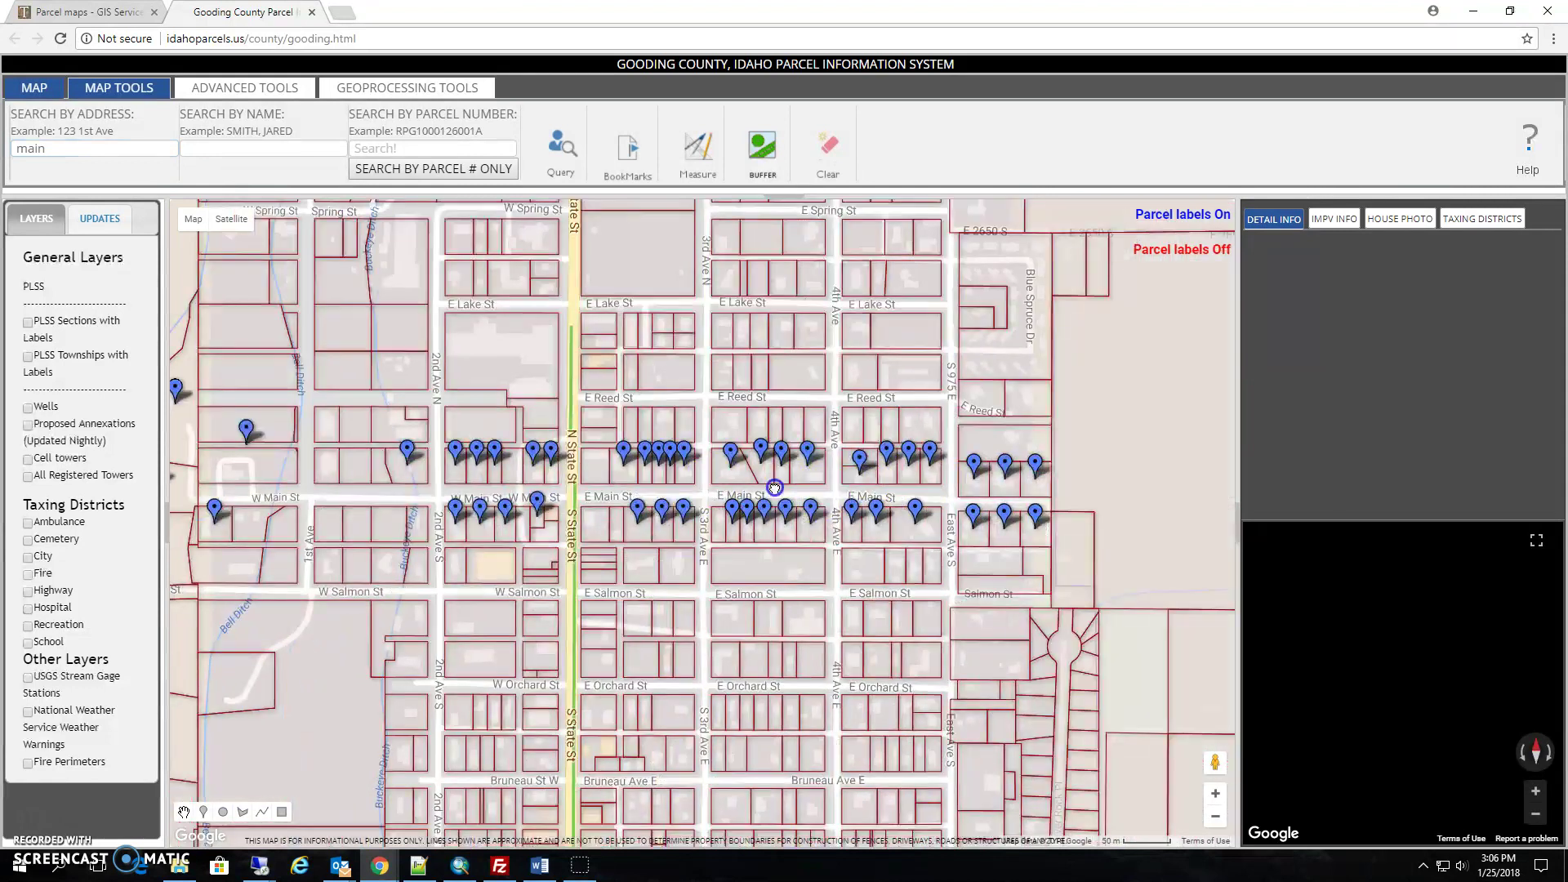
click(331, 556)
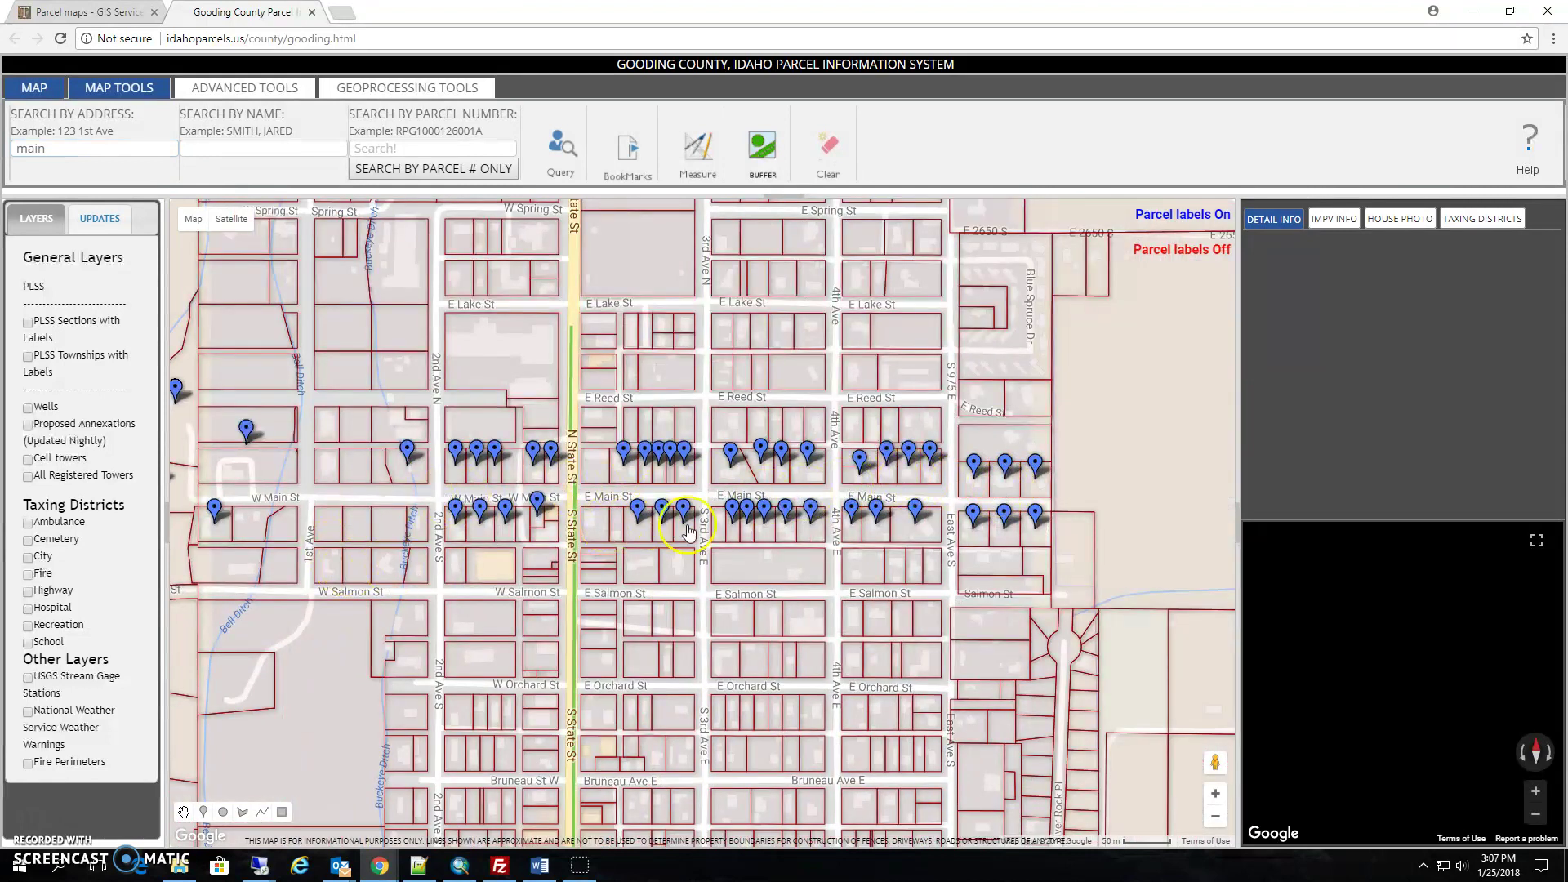
- Search the parcels by the homeowner's last name and open the marked parcel's details
click(283, 147)
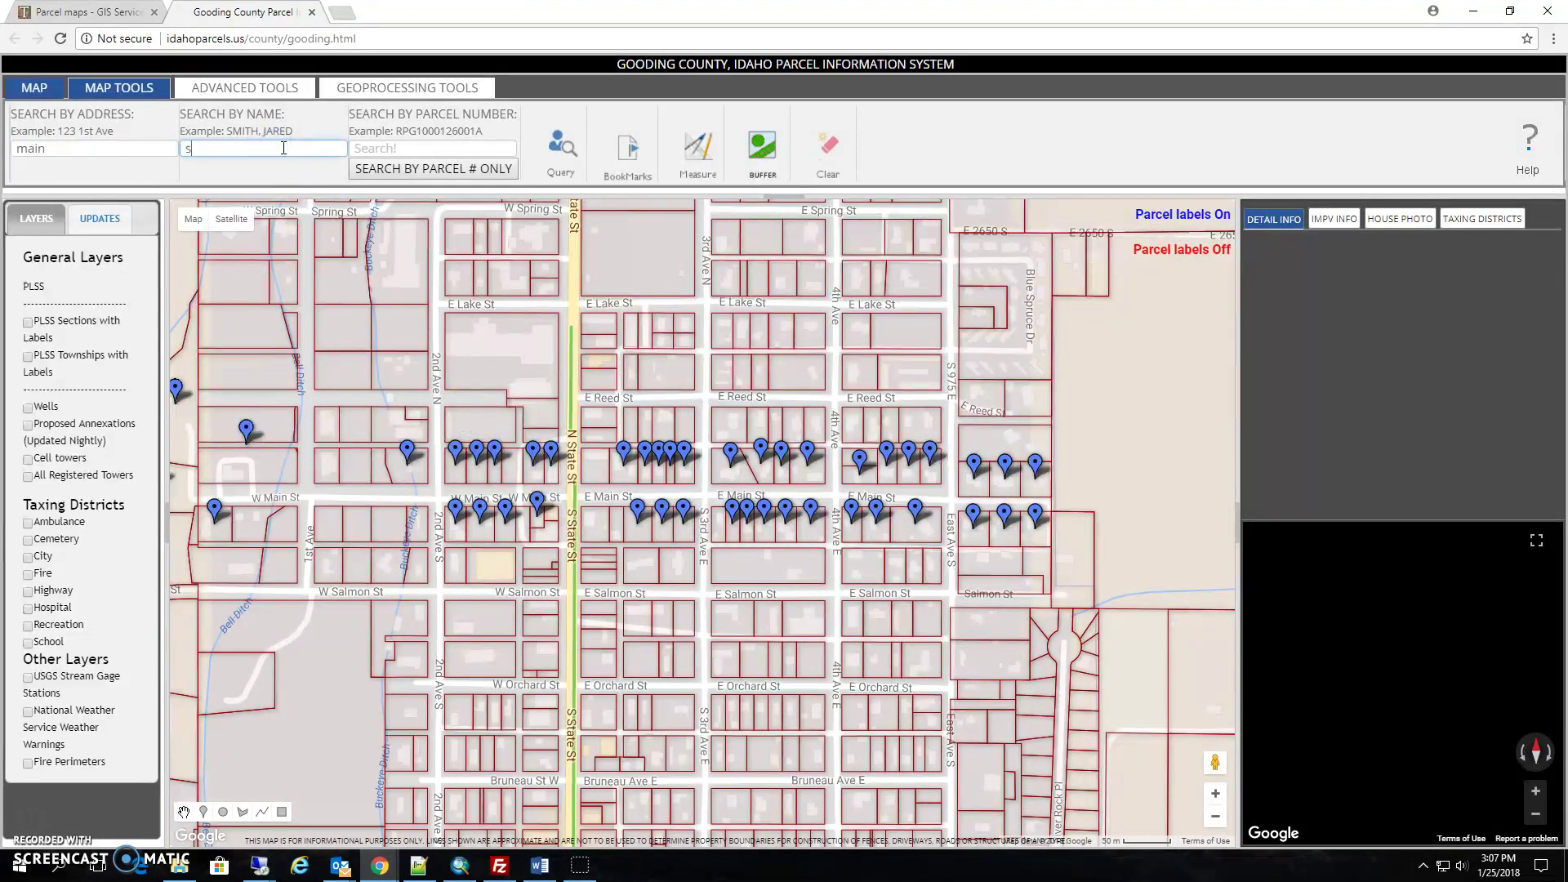
key(Return)
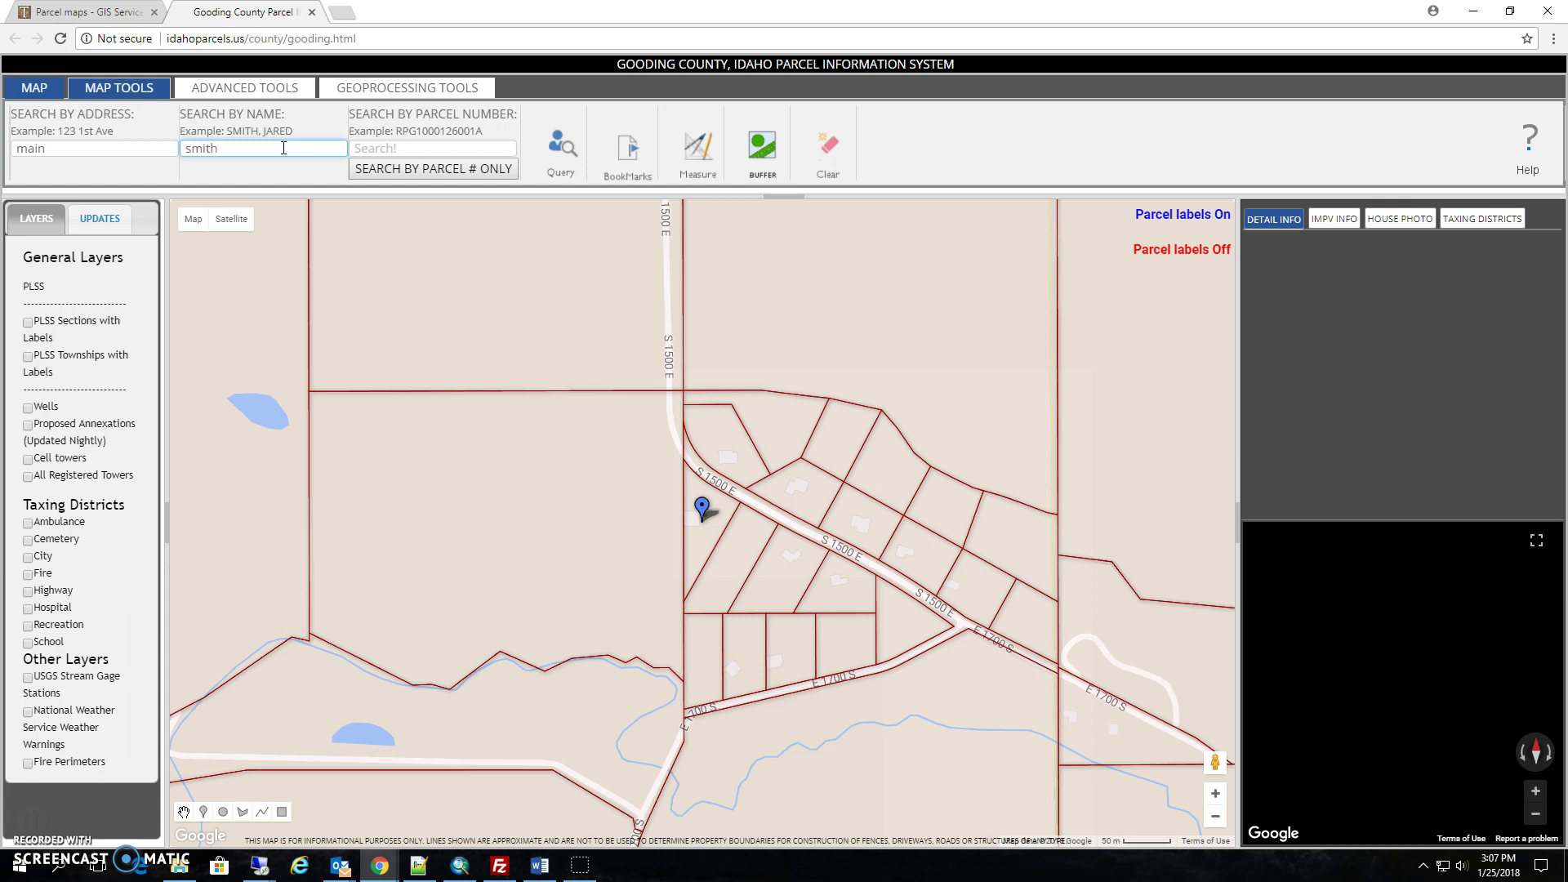
click(704, 551)
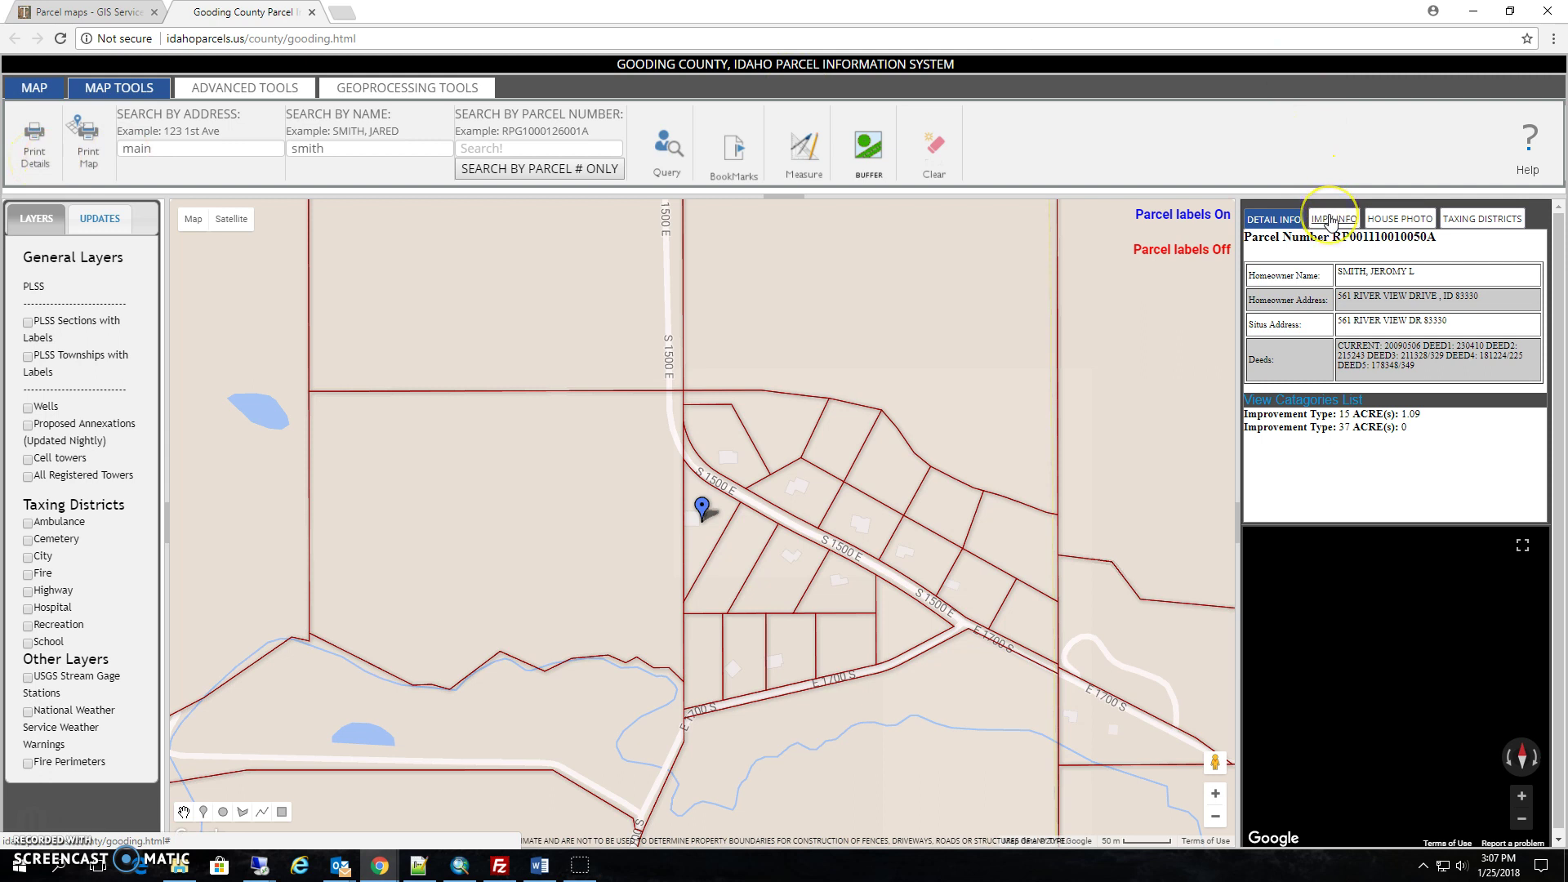
- Look through the parcel's details, improvement info, house photo and taxing districts
click(1268, 226)
click(1360, 220)
click(1400, 219)
click(1482, 219)
- Examine the parcel's main improvement and compare it with its other improvements
click(1314, 221)
click(1343, 222)
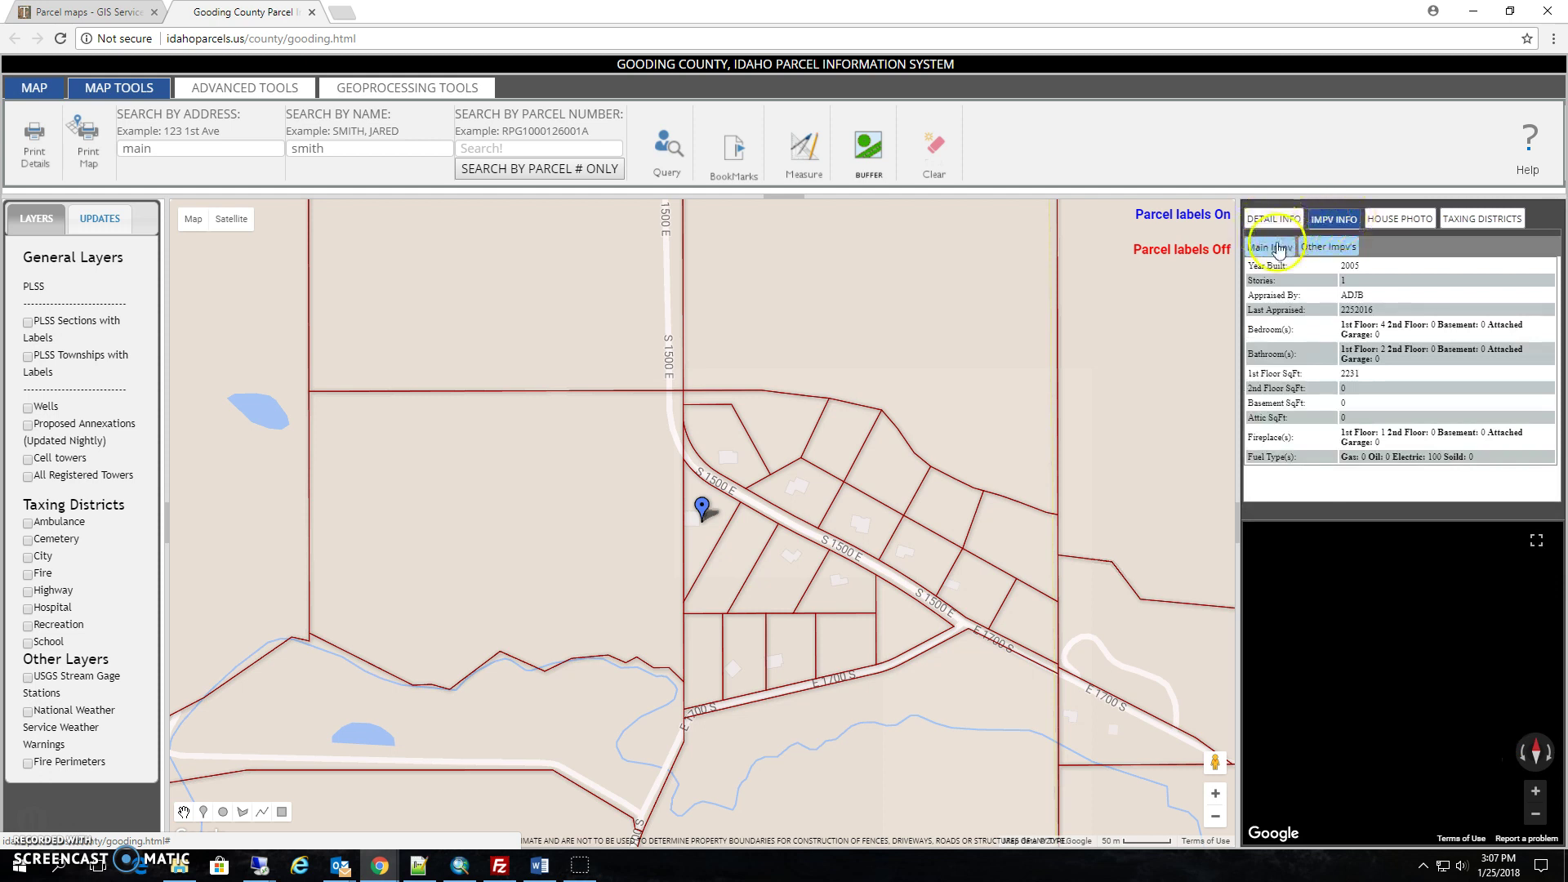
click(1330, 246)
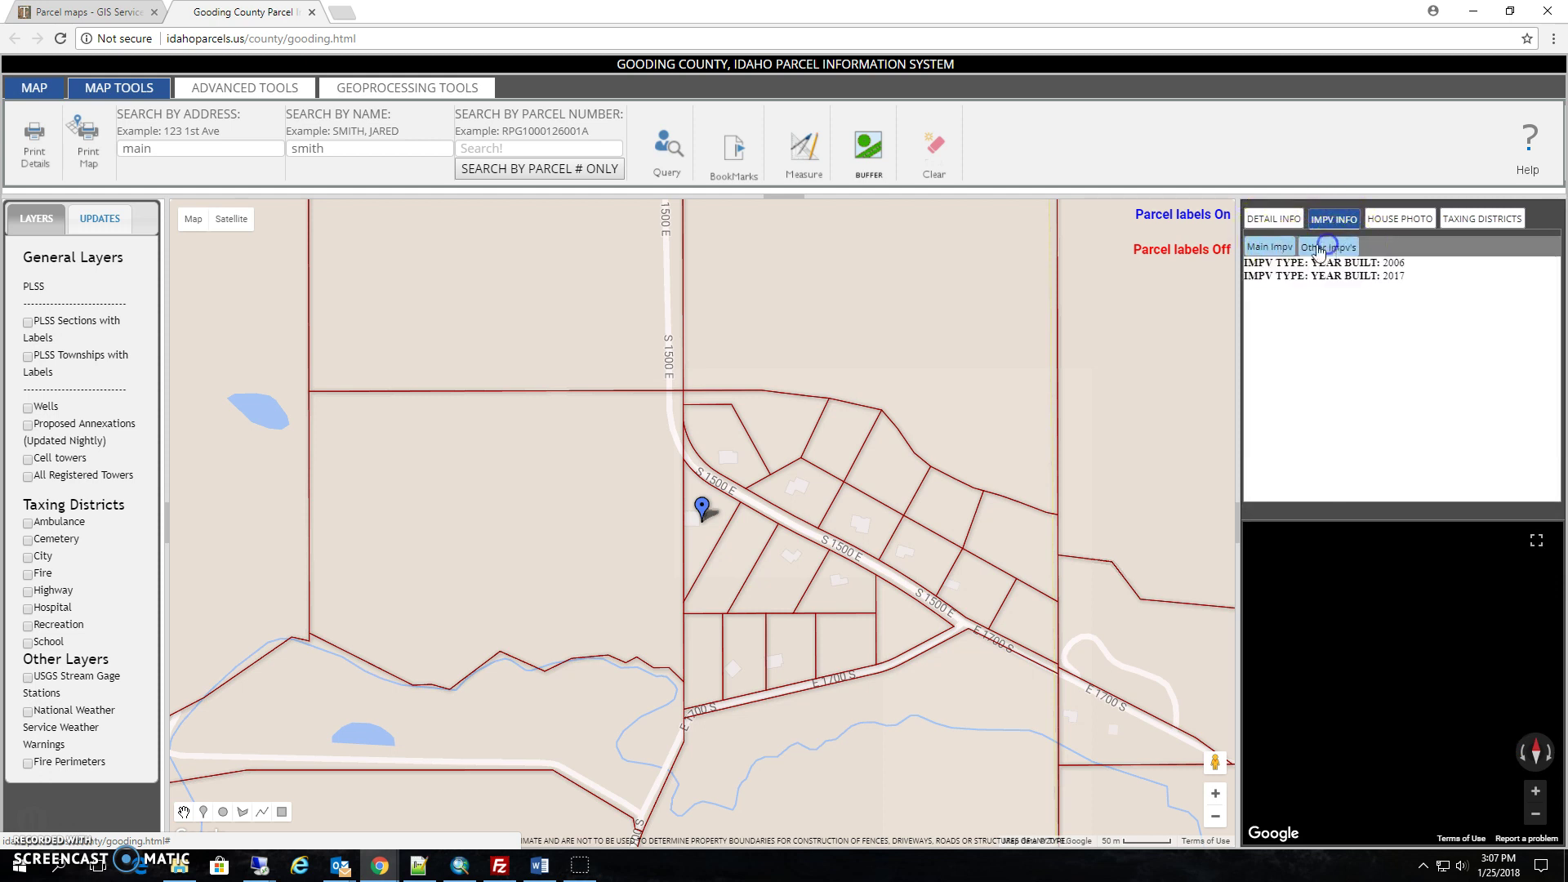
click(1288, 249)
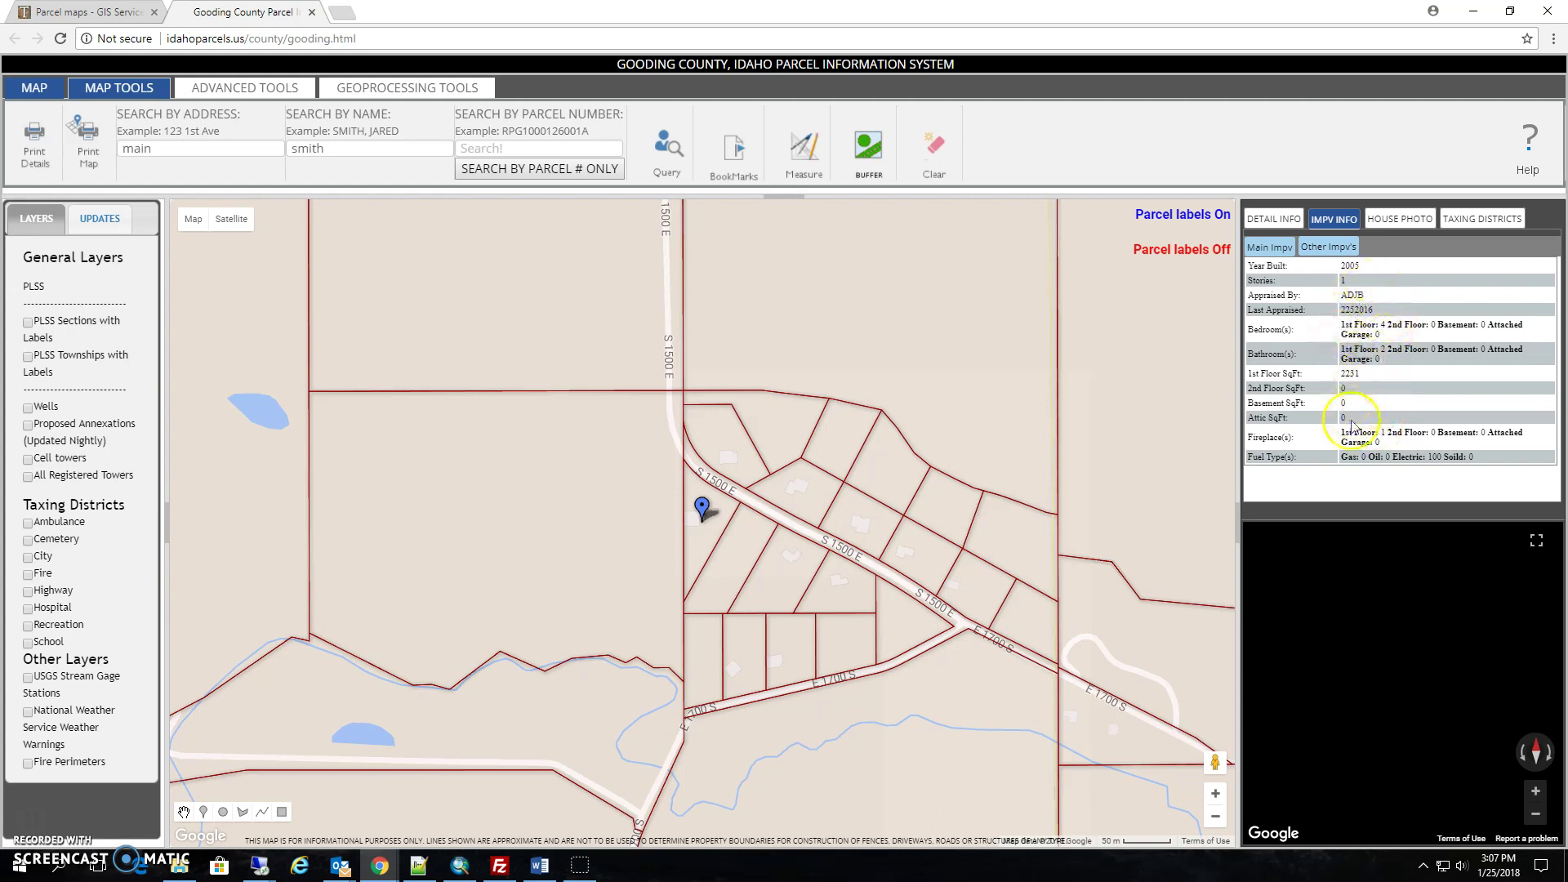
click(1330, 247)
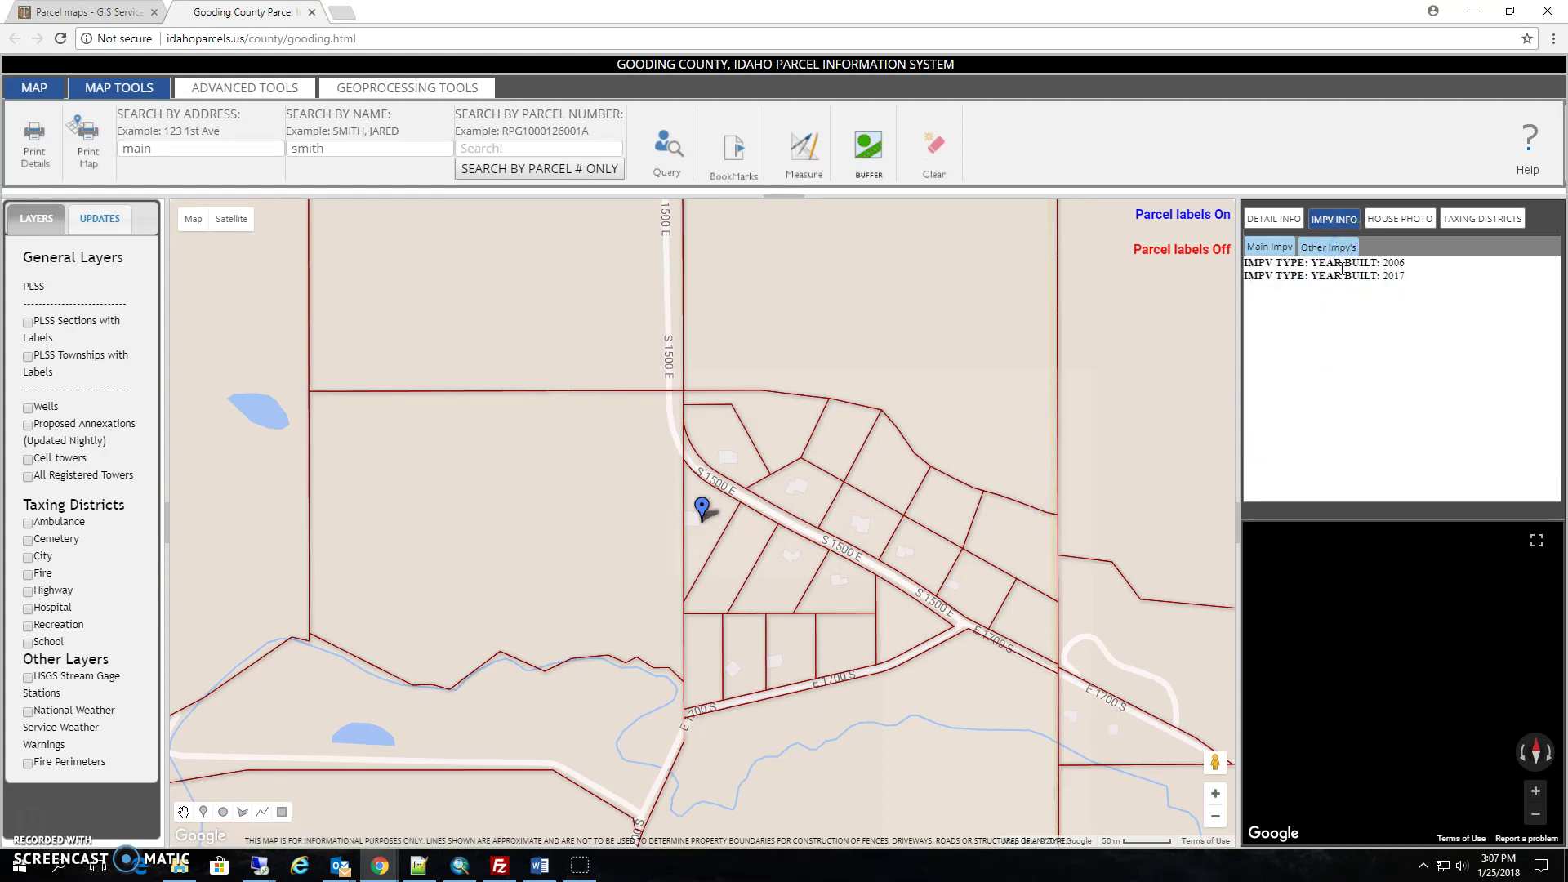
click(1285, 247)
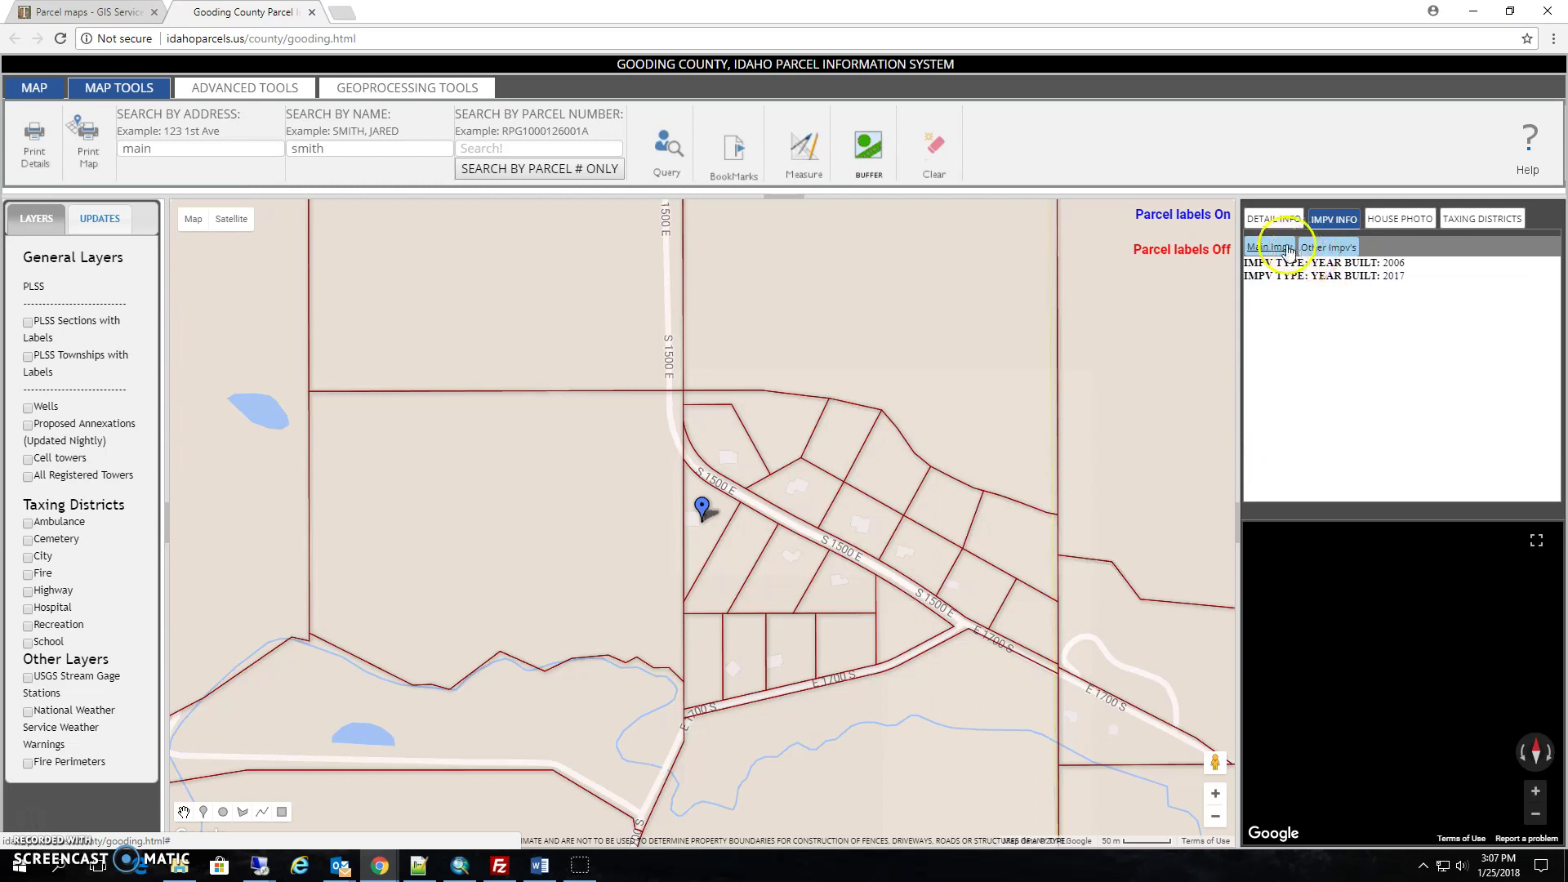
- Check whether the parcel has a house photo and read its taxing districts
click(1399, 231)
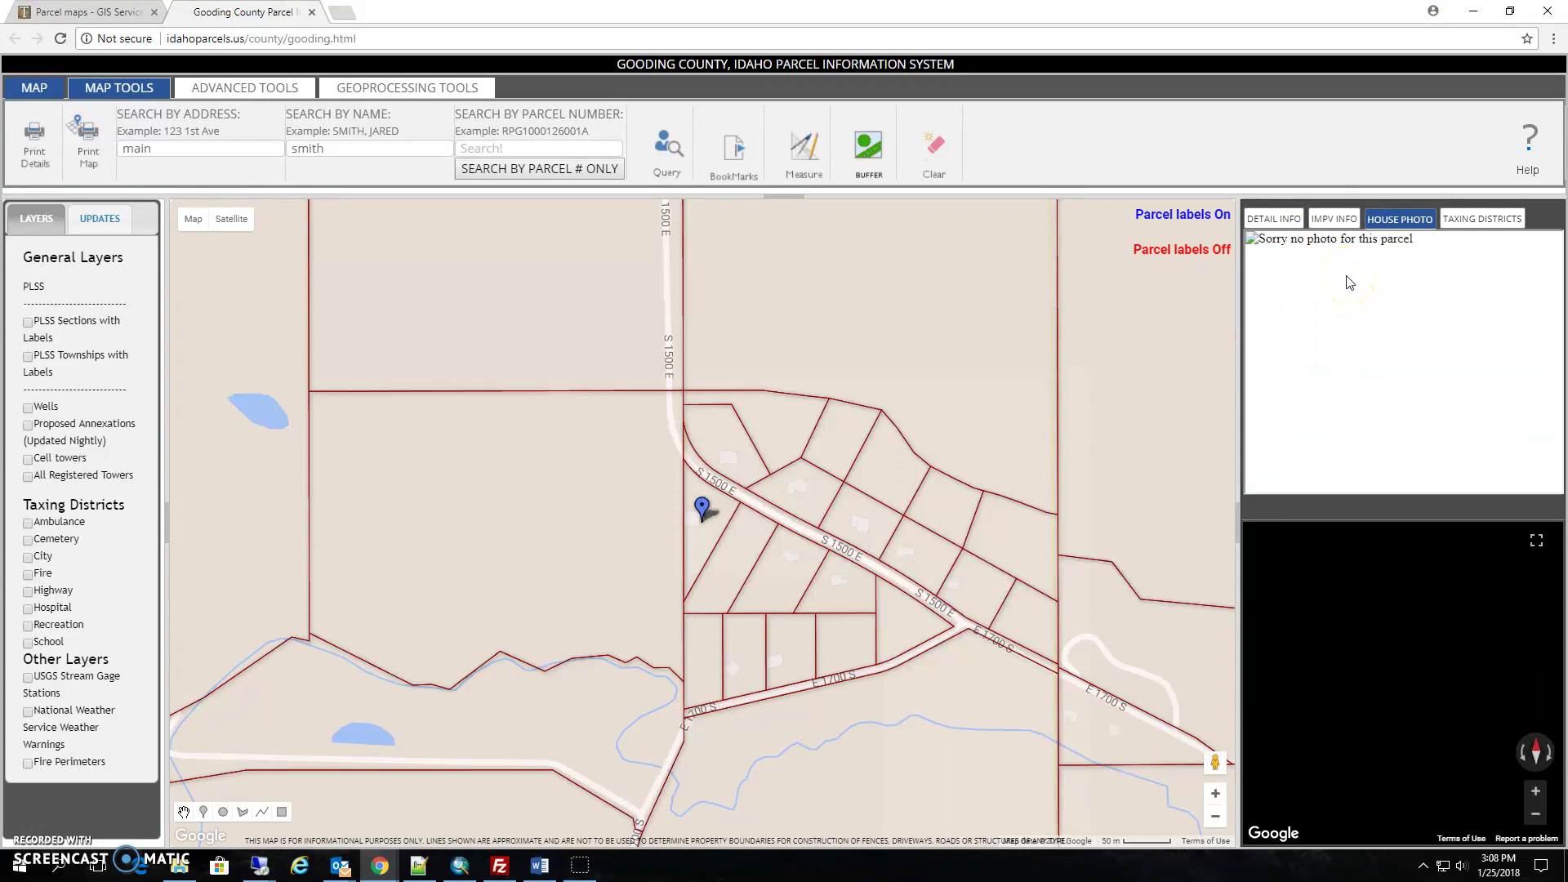
click(1495, 219)
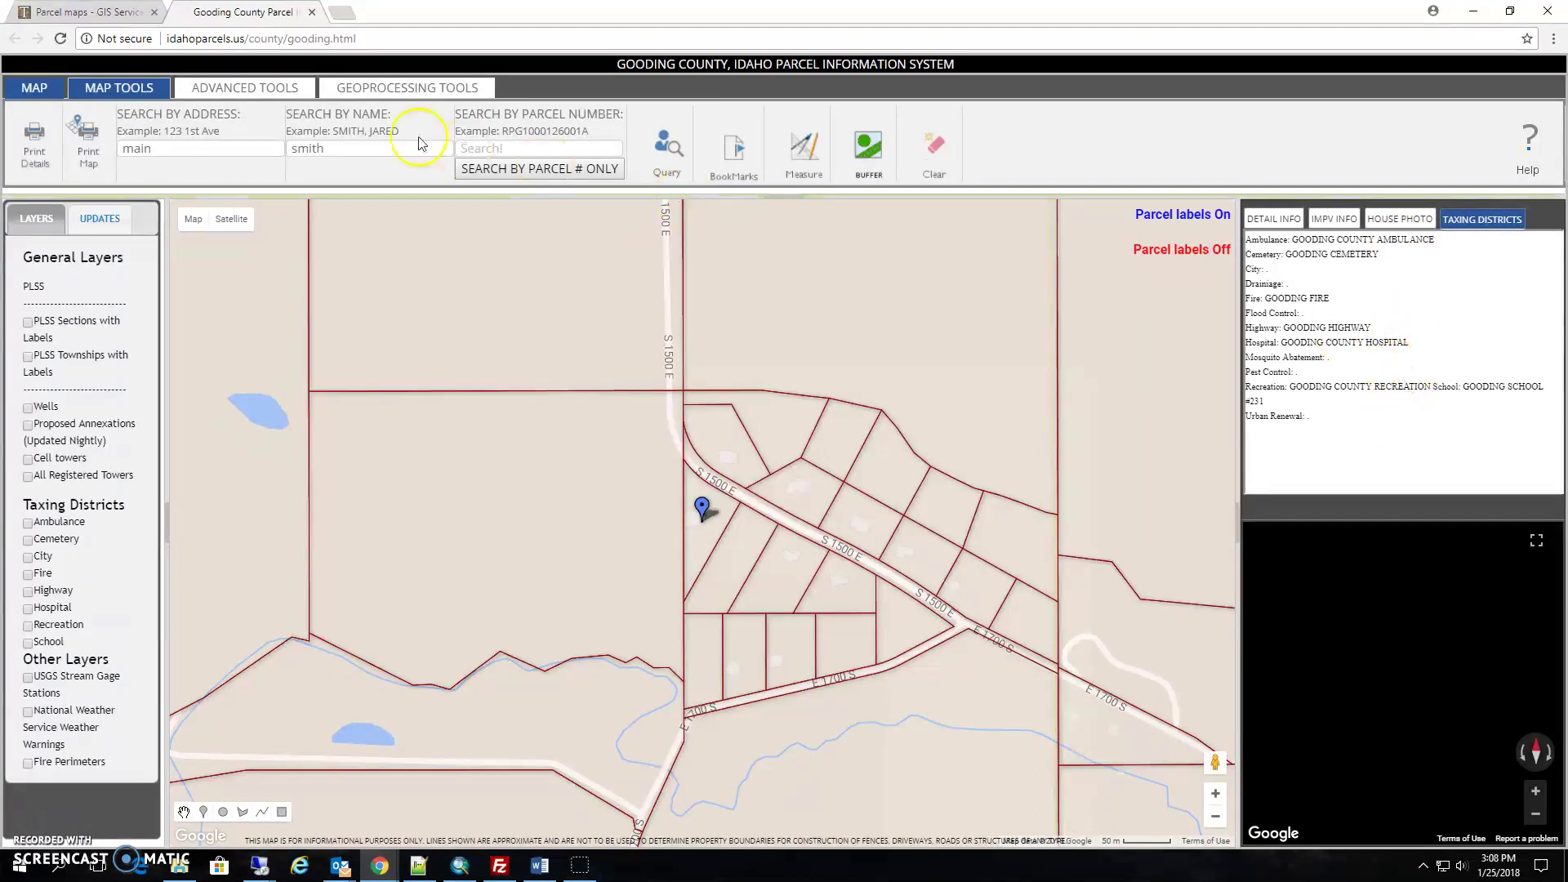
click(486, 148)
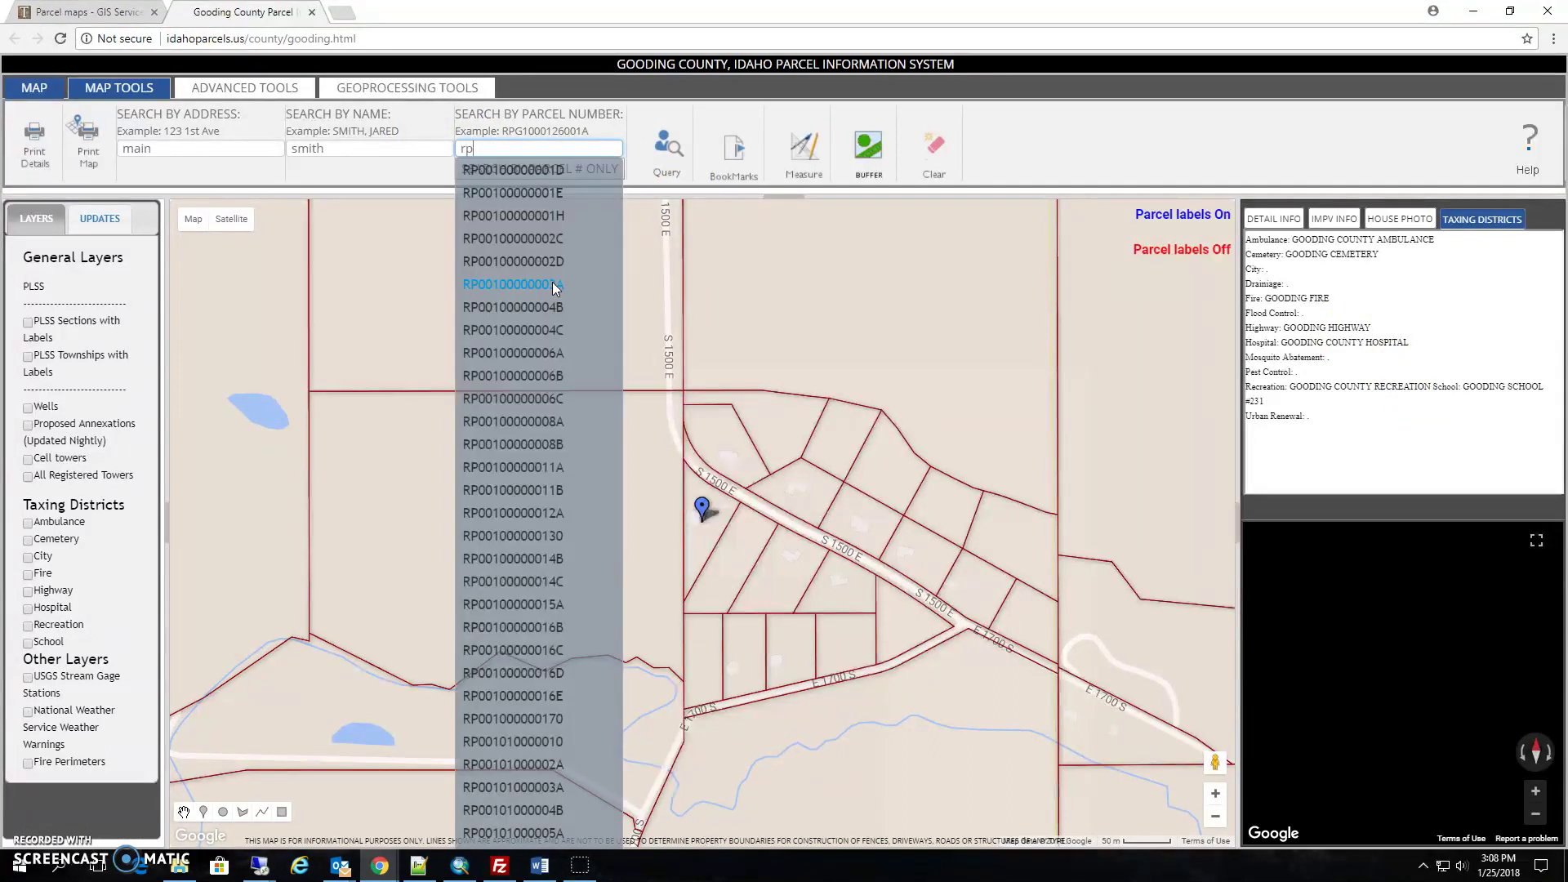
click(537, 511)
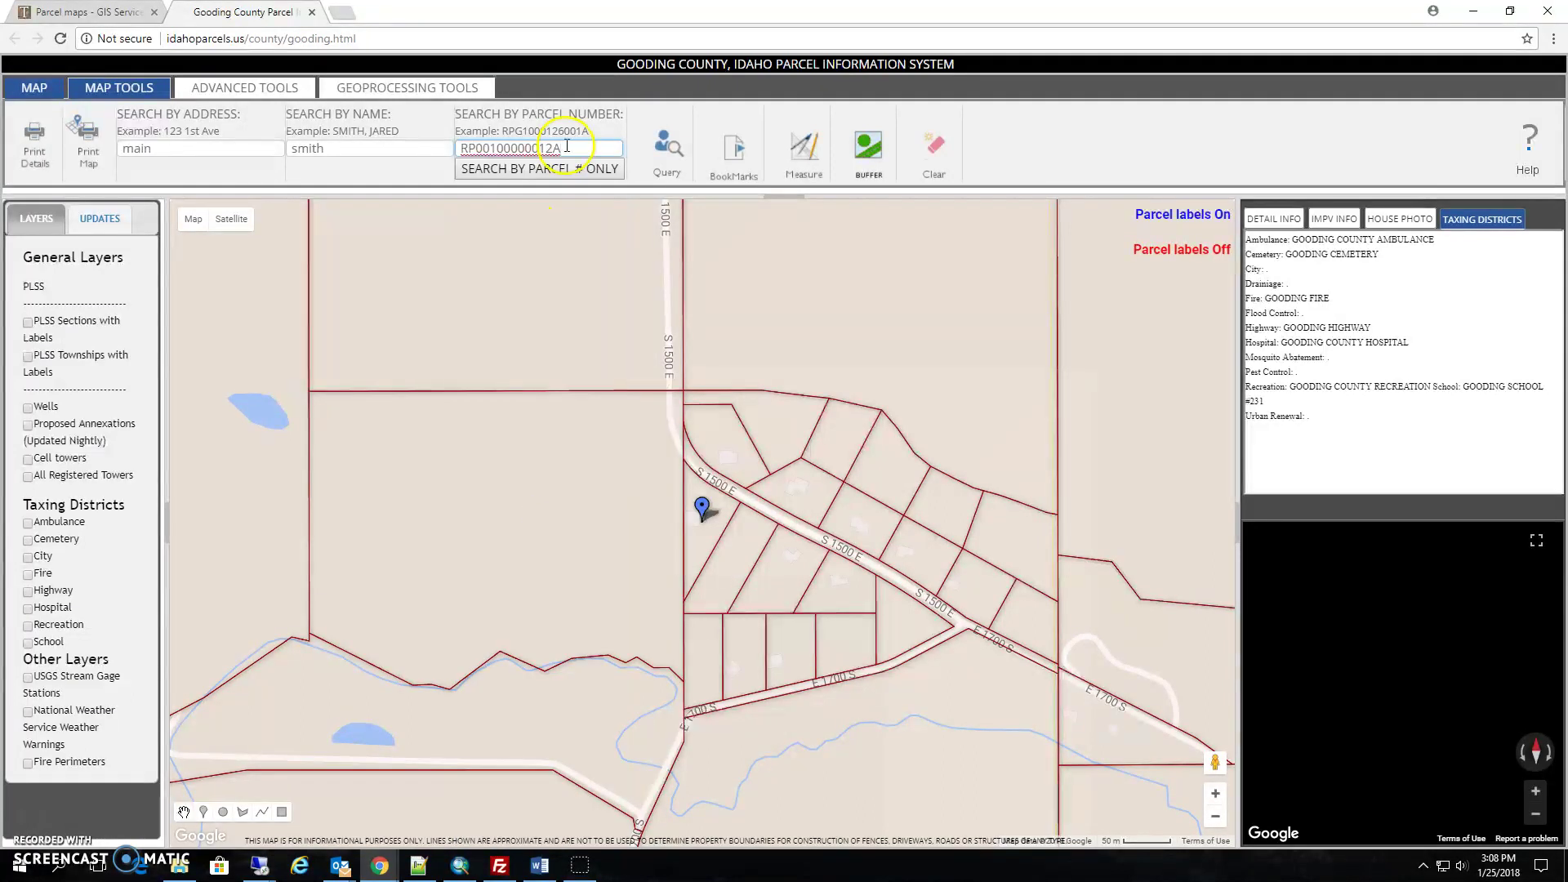
click(560, 167)
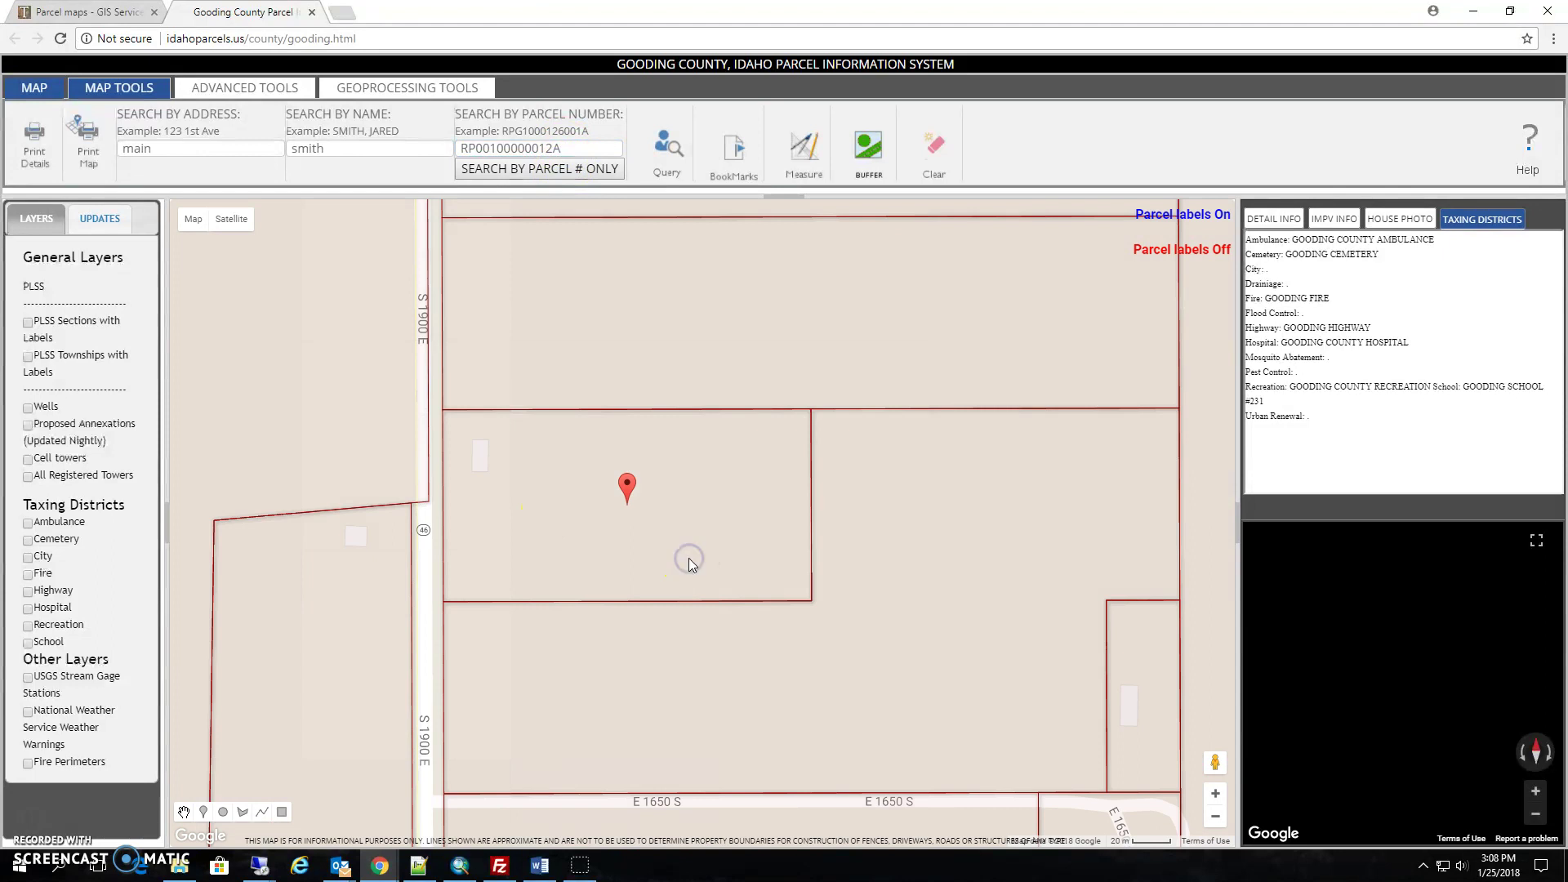
click(1273, 219)
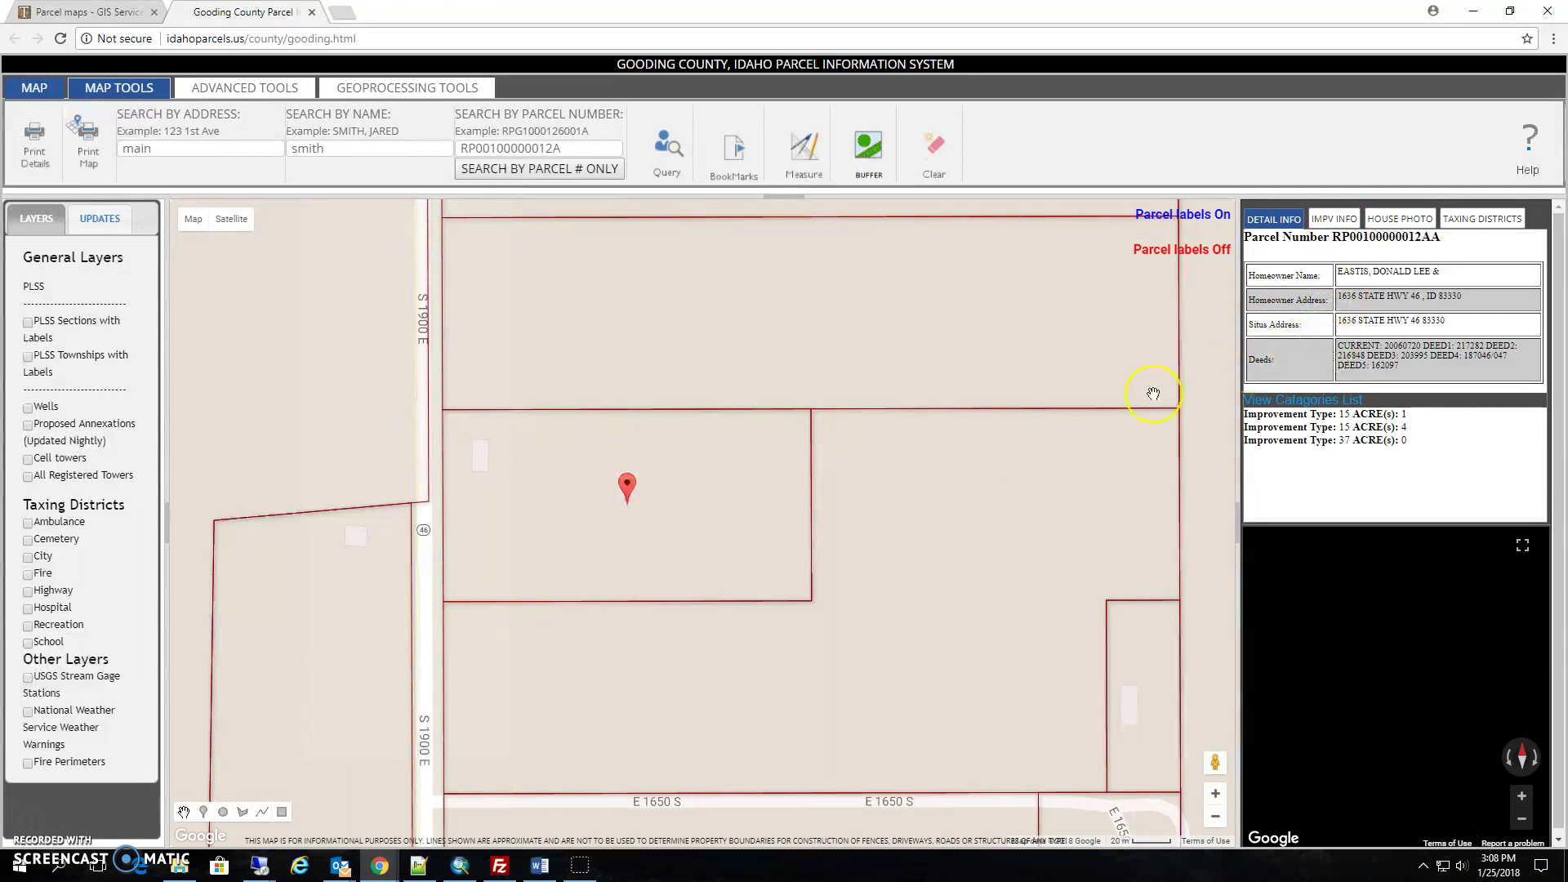
- Switch the map to satellite imagery around the marked parcel
click(231, 219)
scroll(715, 563, down, 1)
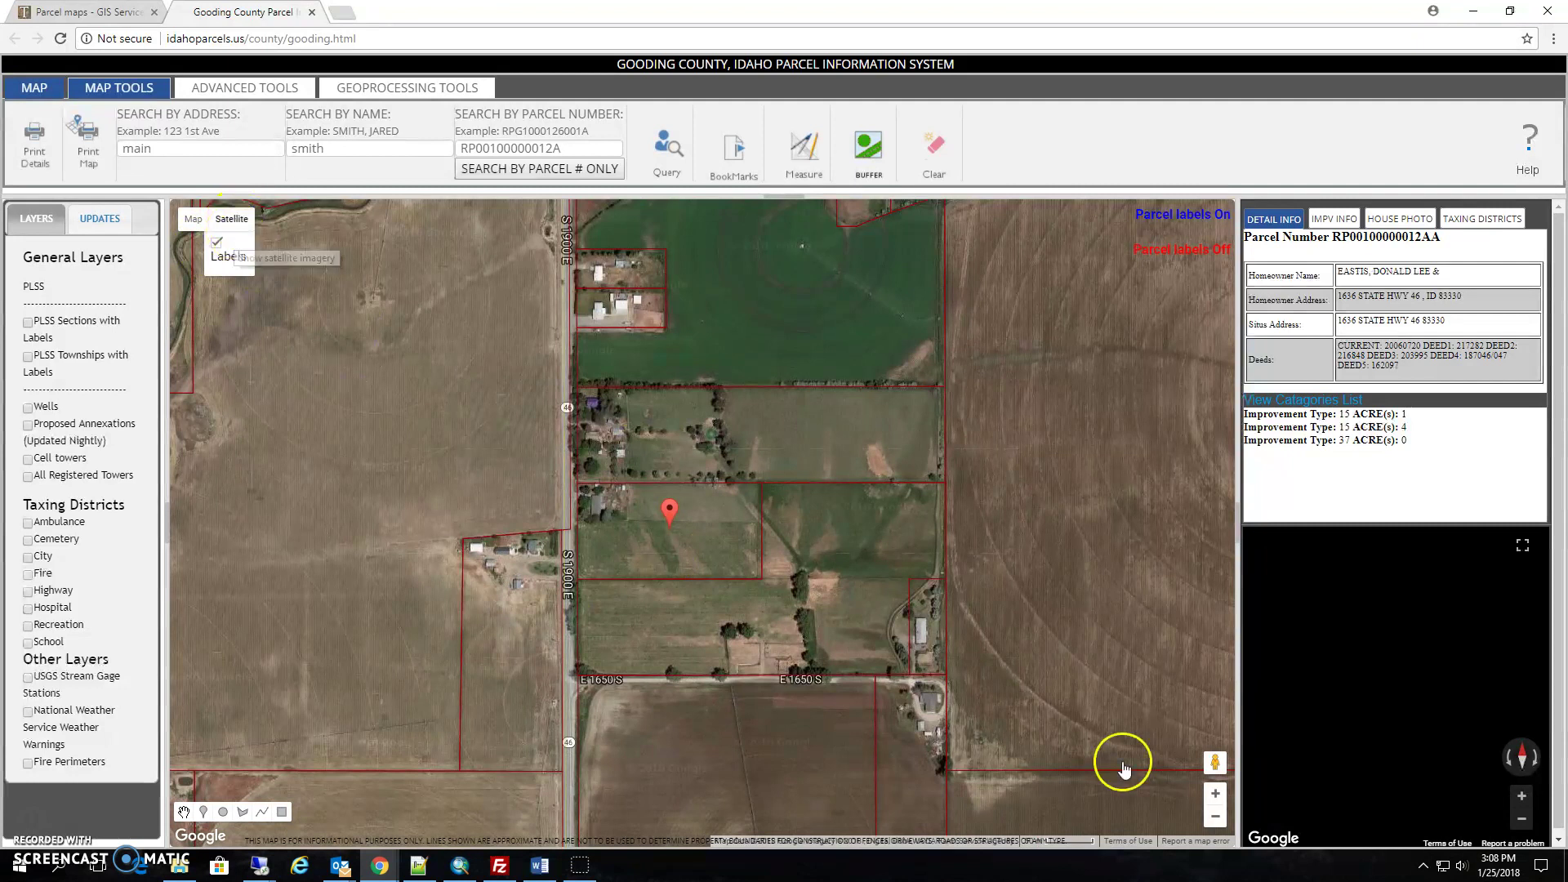
drag(1141, 765, 1114, 666)
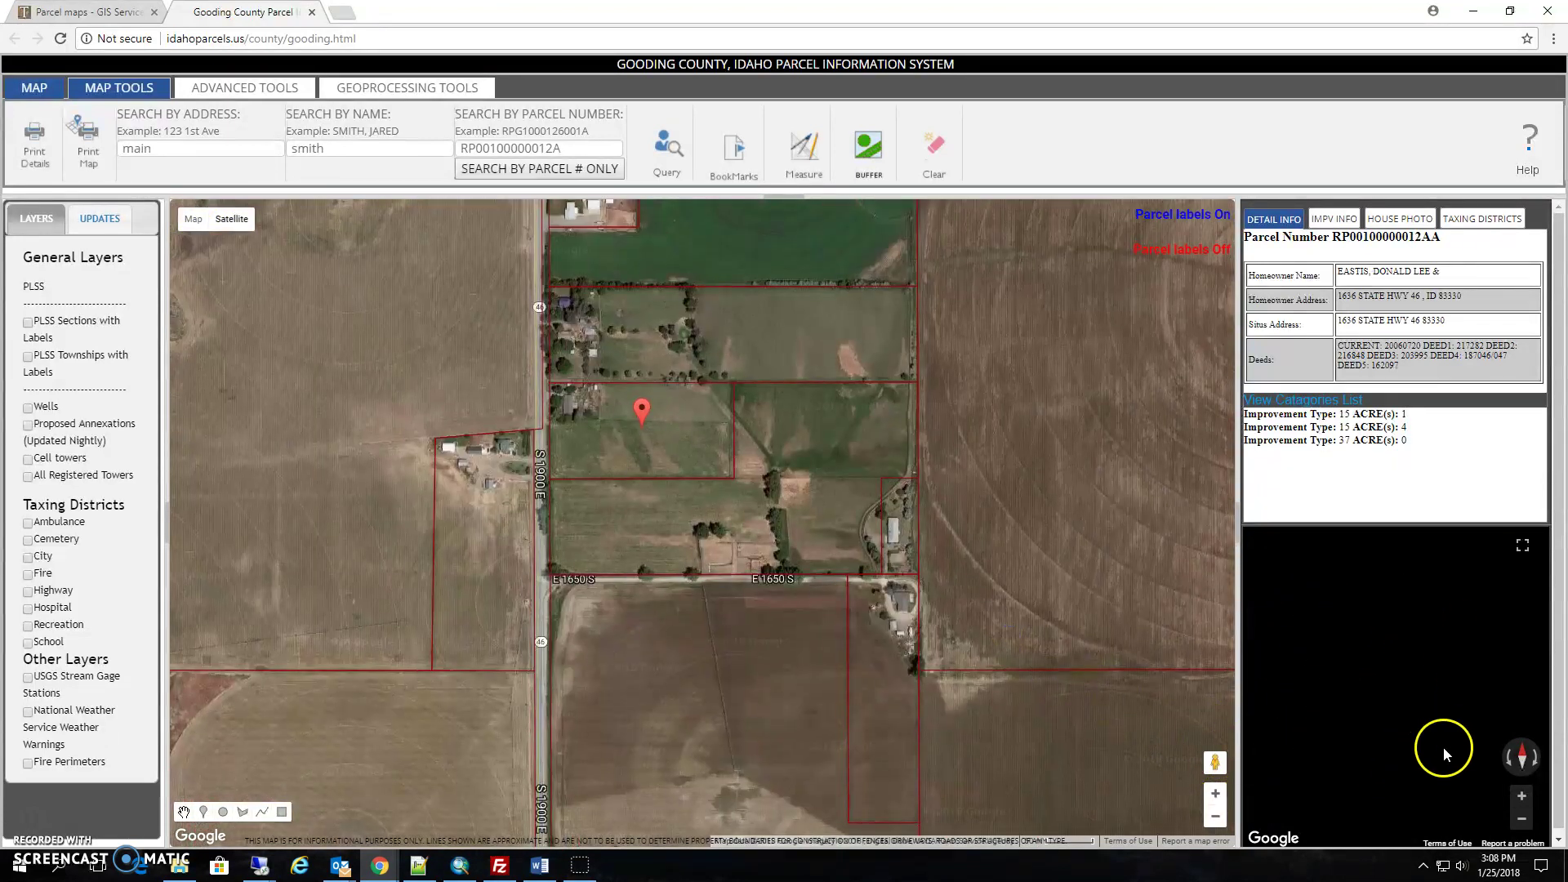
- Open Street View on S 1900 E just south of the marked parcel and look around the roadside
drag(1215, 762, 533, 557)
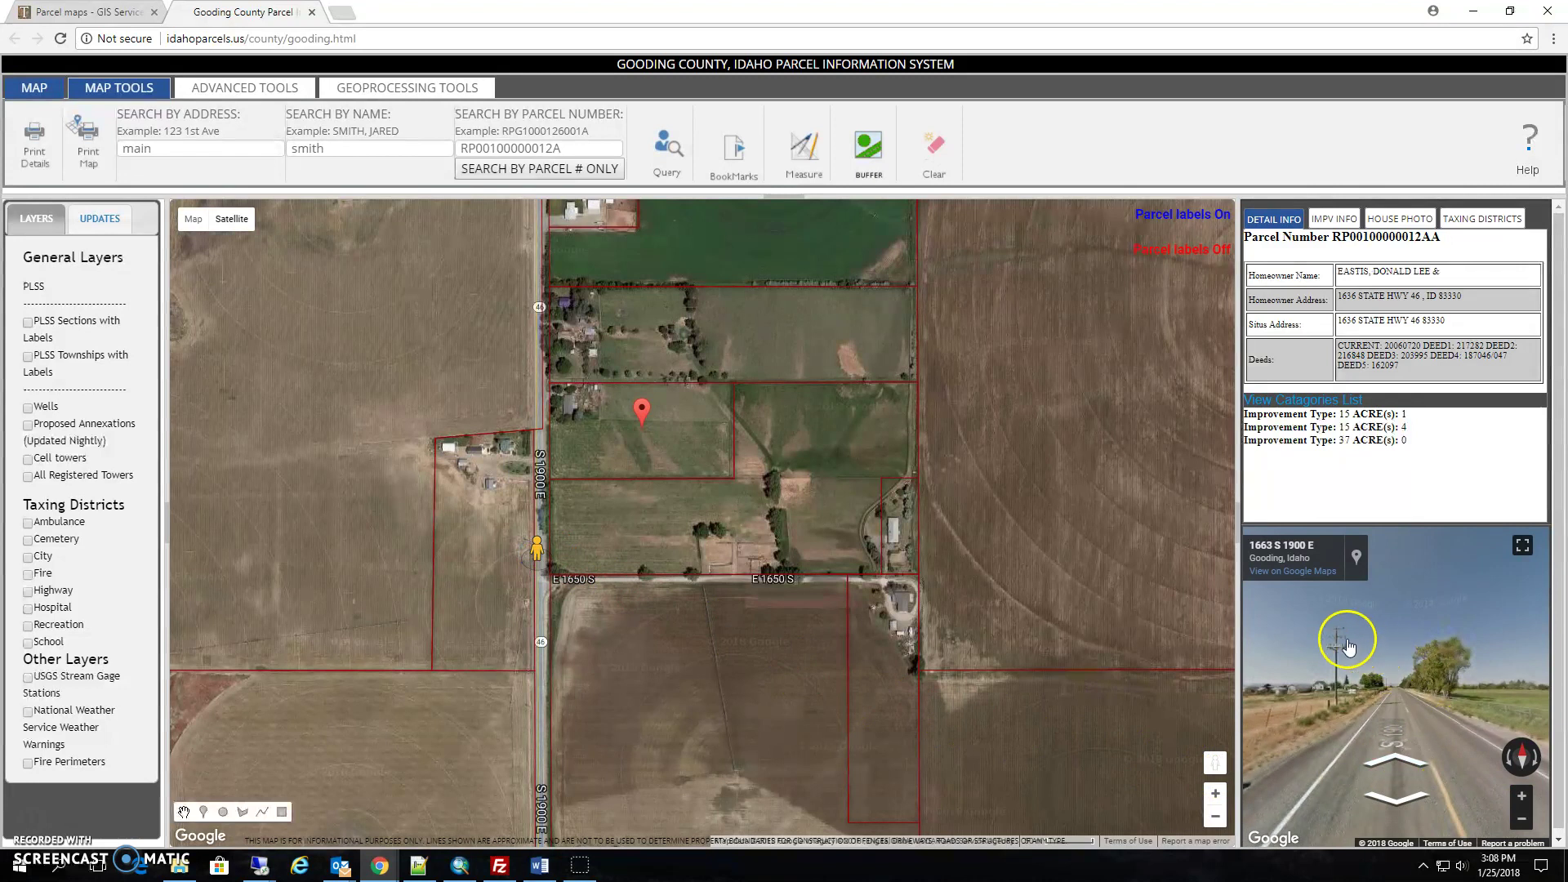
click(1389, 633)
click(1460, 664)
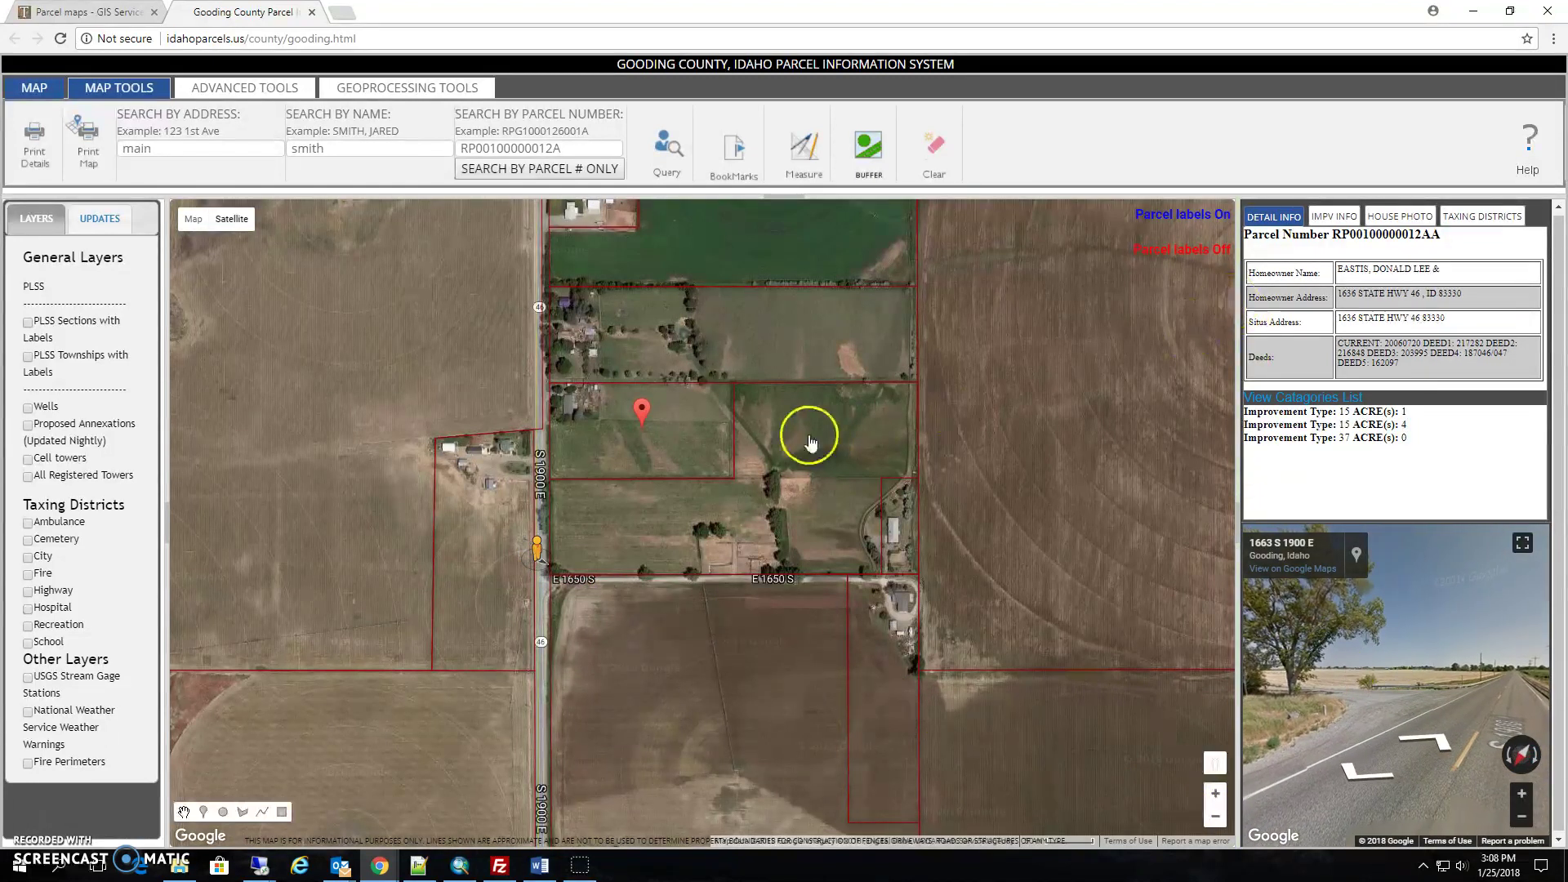
- Turn on the parcel number labels around the marked parcel
scroll(806, 437, up, 1)
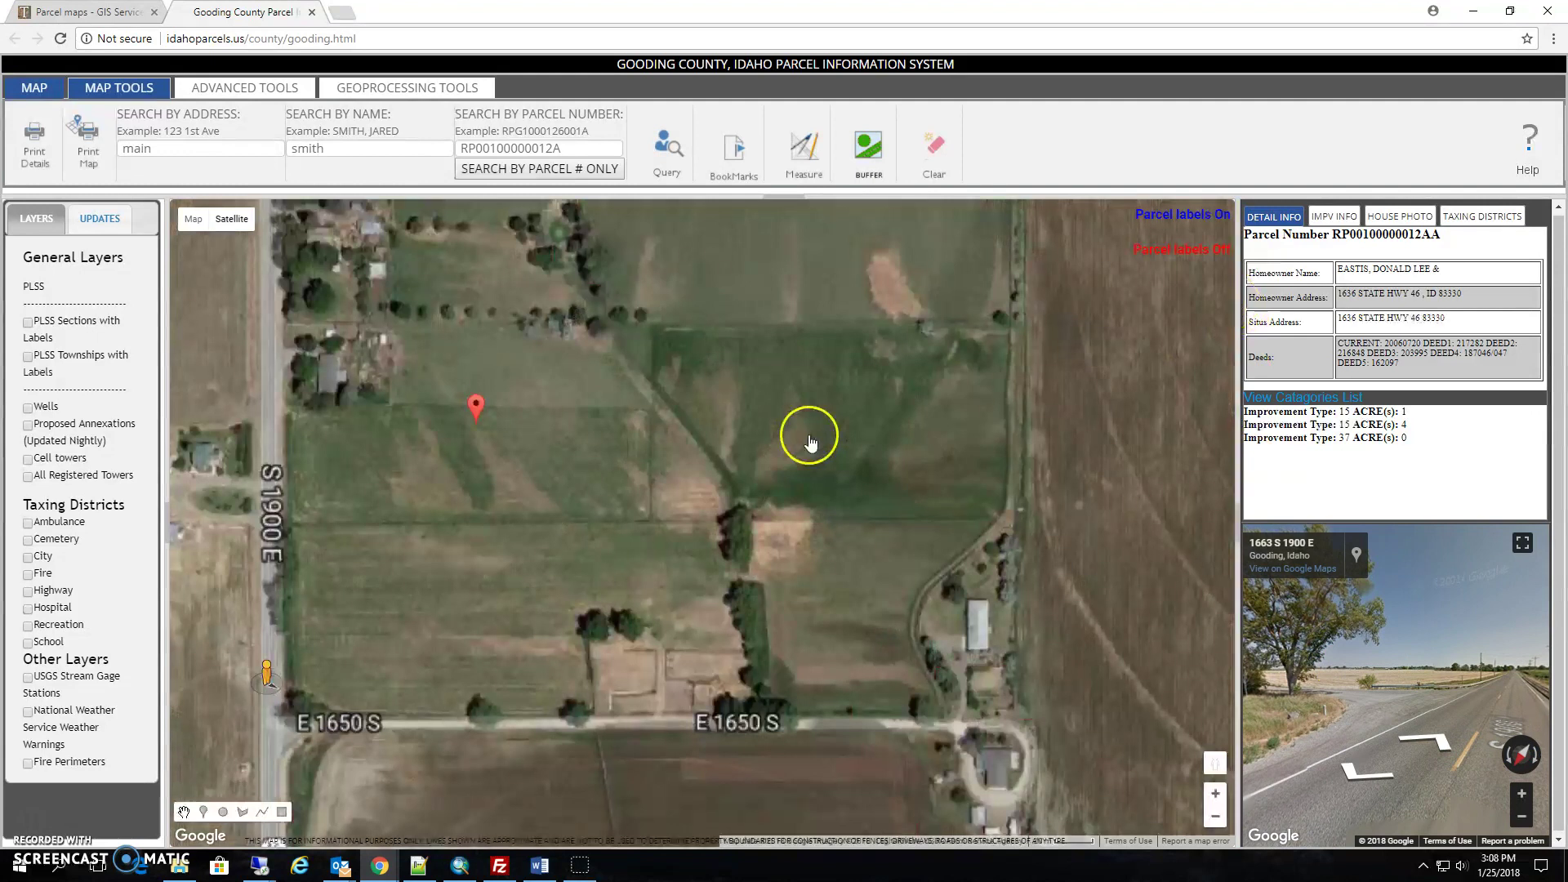
click(1196, 216)
click(1180, 248)
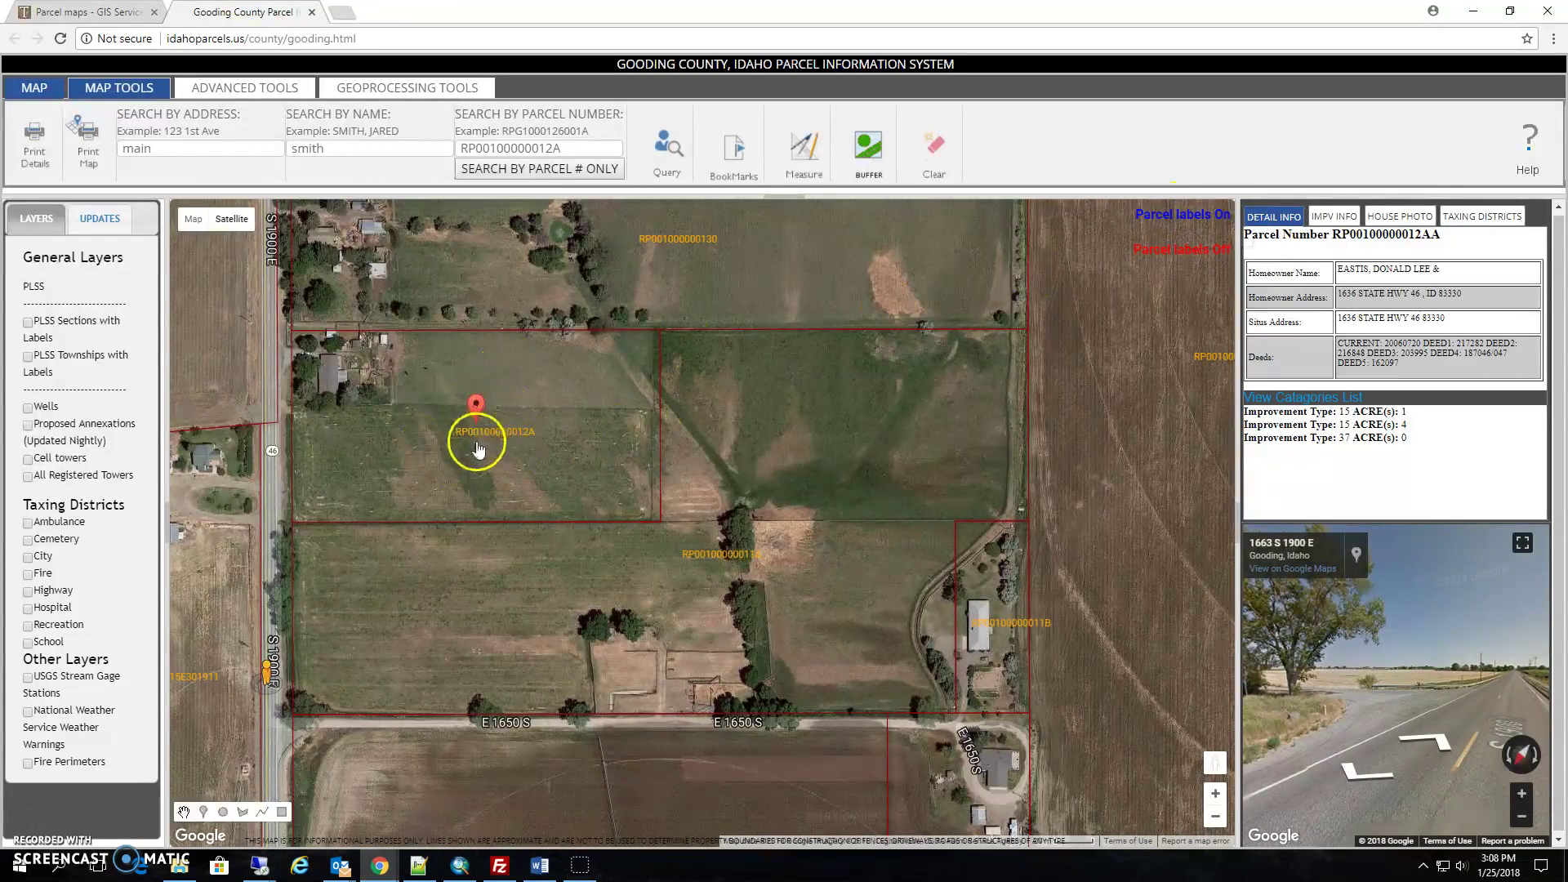
- Query for parcels with 3 bedrooms and open the details of a matching parcel along S 1900 E
click(668, 145)
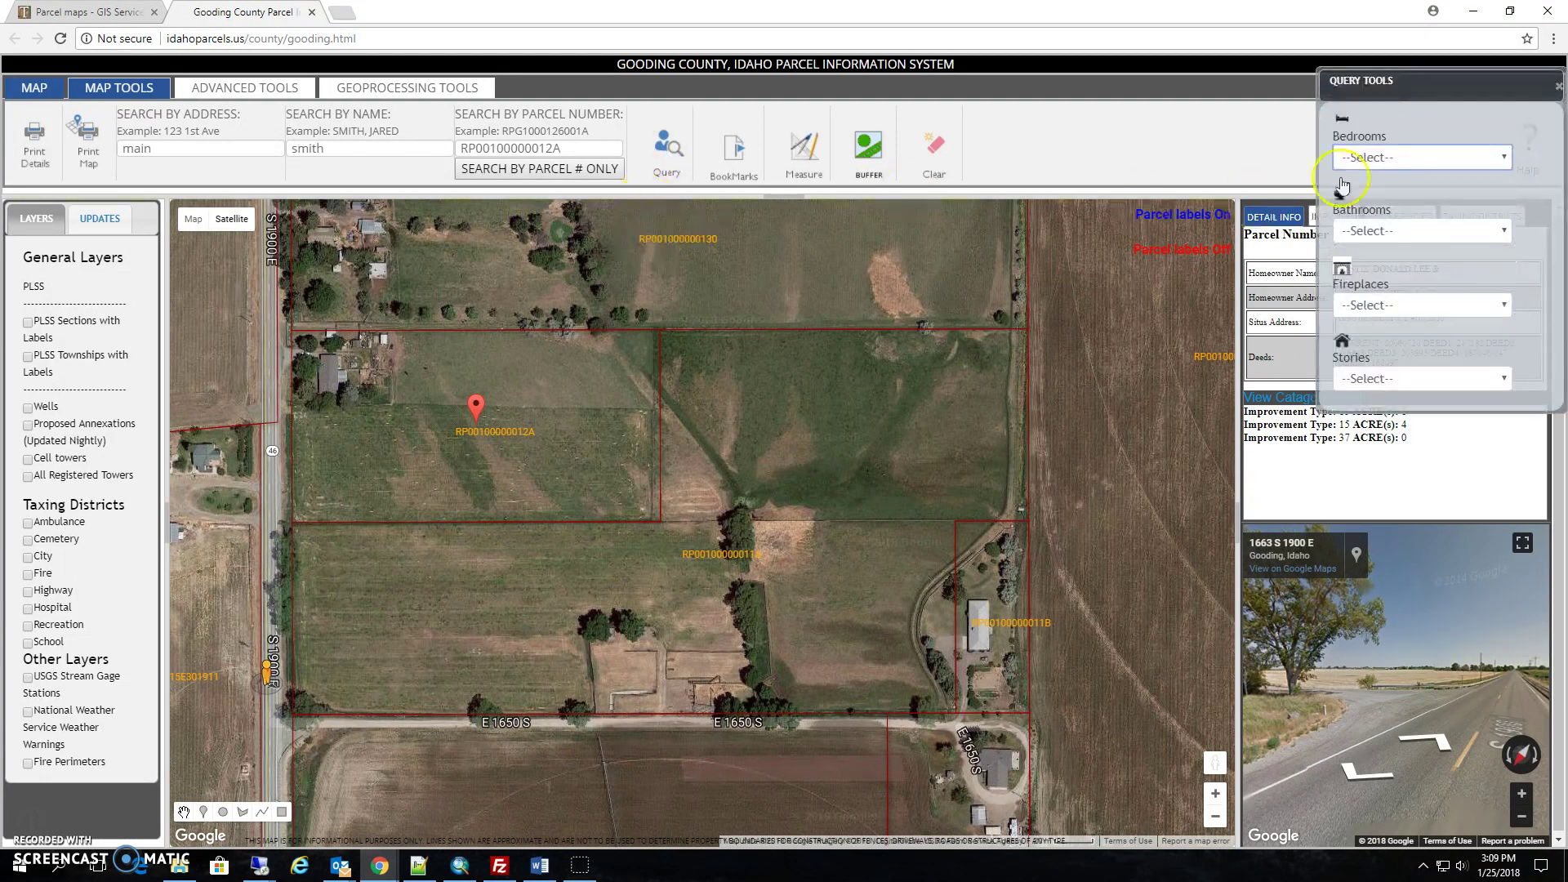
click(1361, 156)
click(1373, 255)
double_click(767, 502)
scroll(768, 501, down, 3)
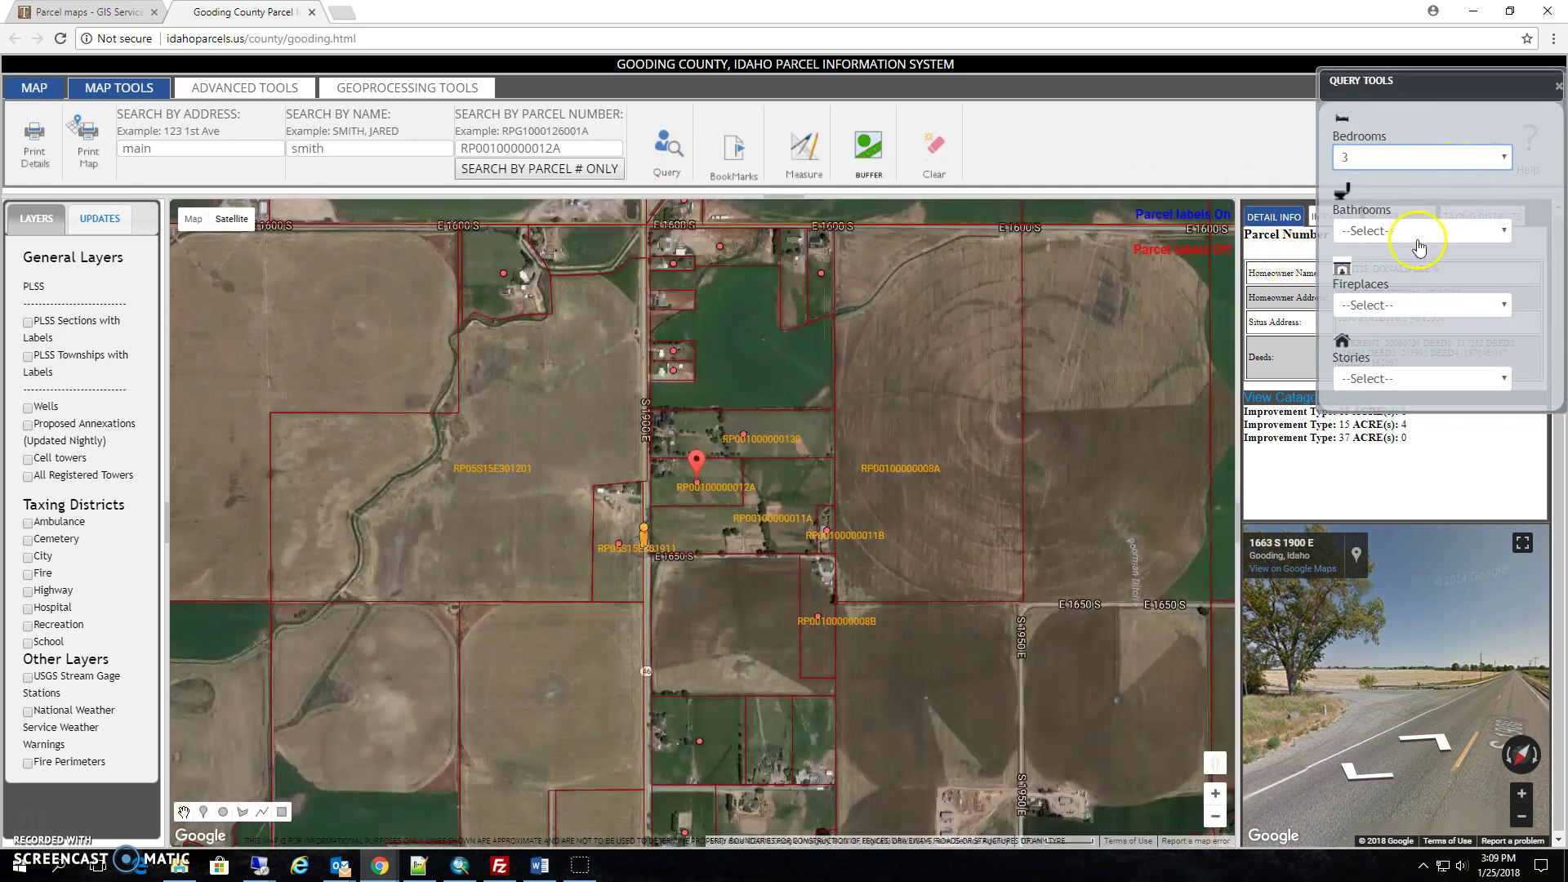
click(684, 377)
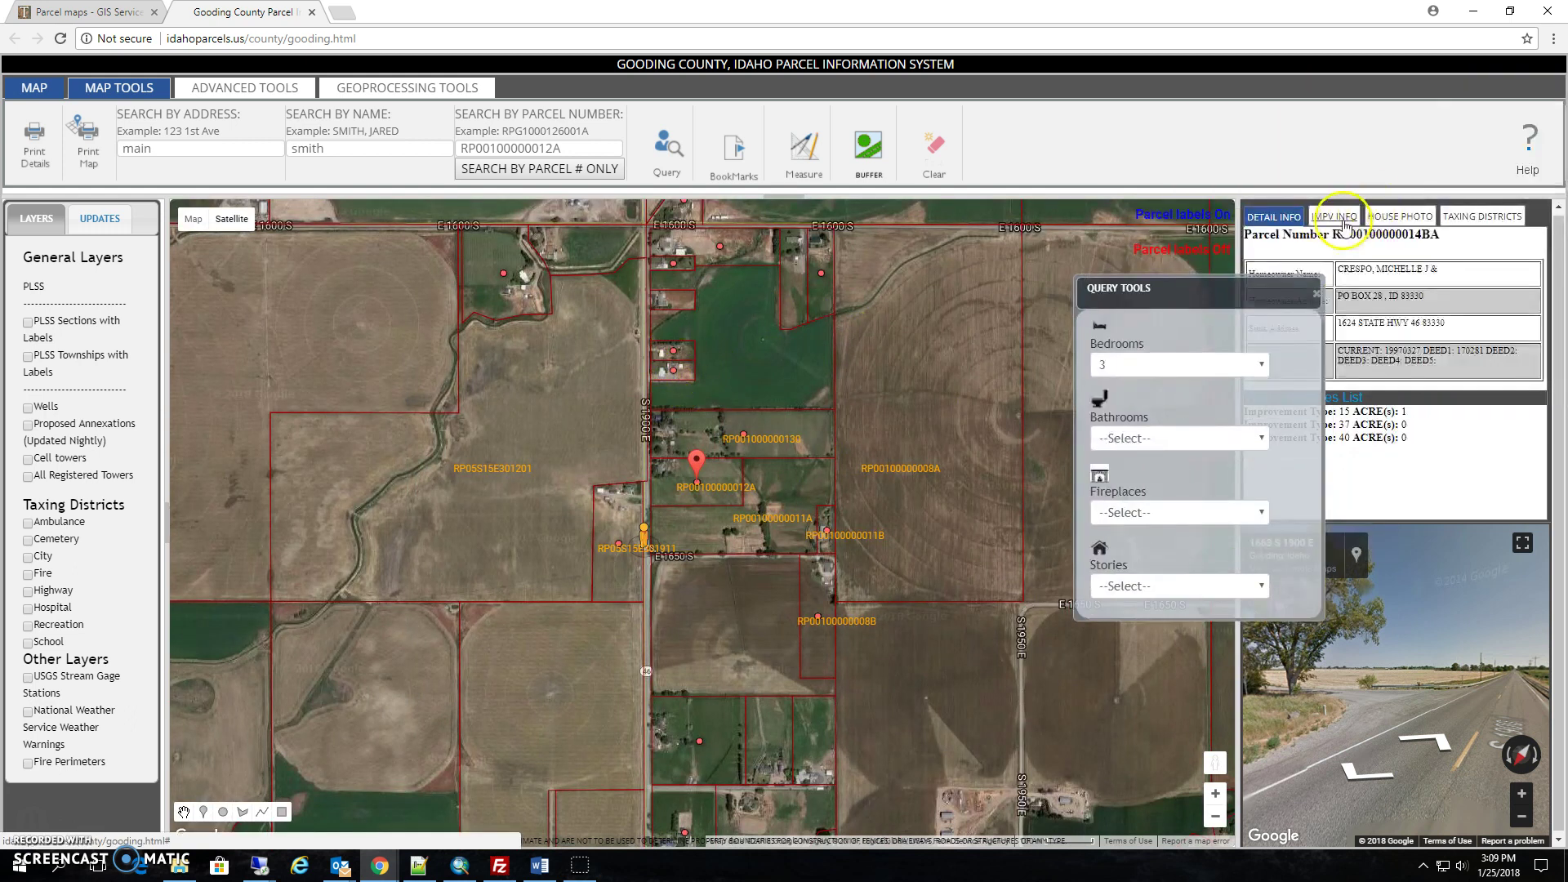
- View the improvement information of the opened parcel, moving the query tools out of the way and closing them
click(1345, 223)
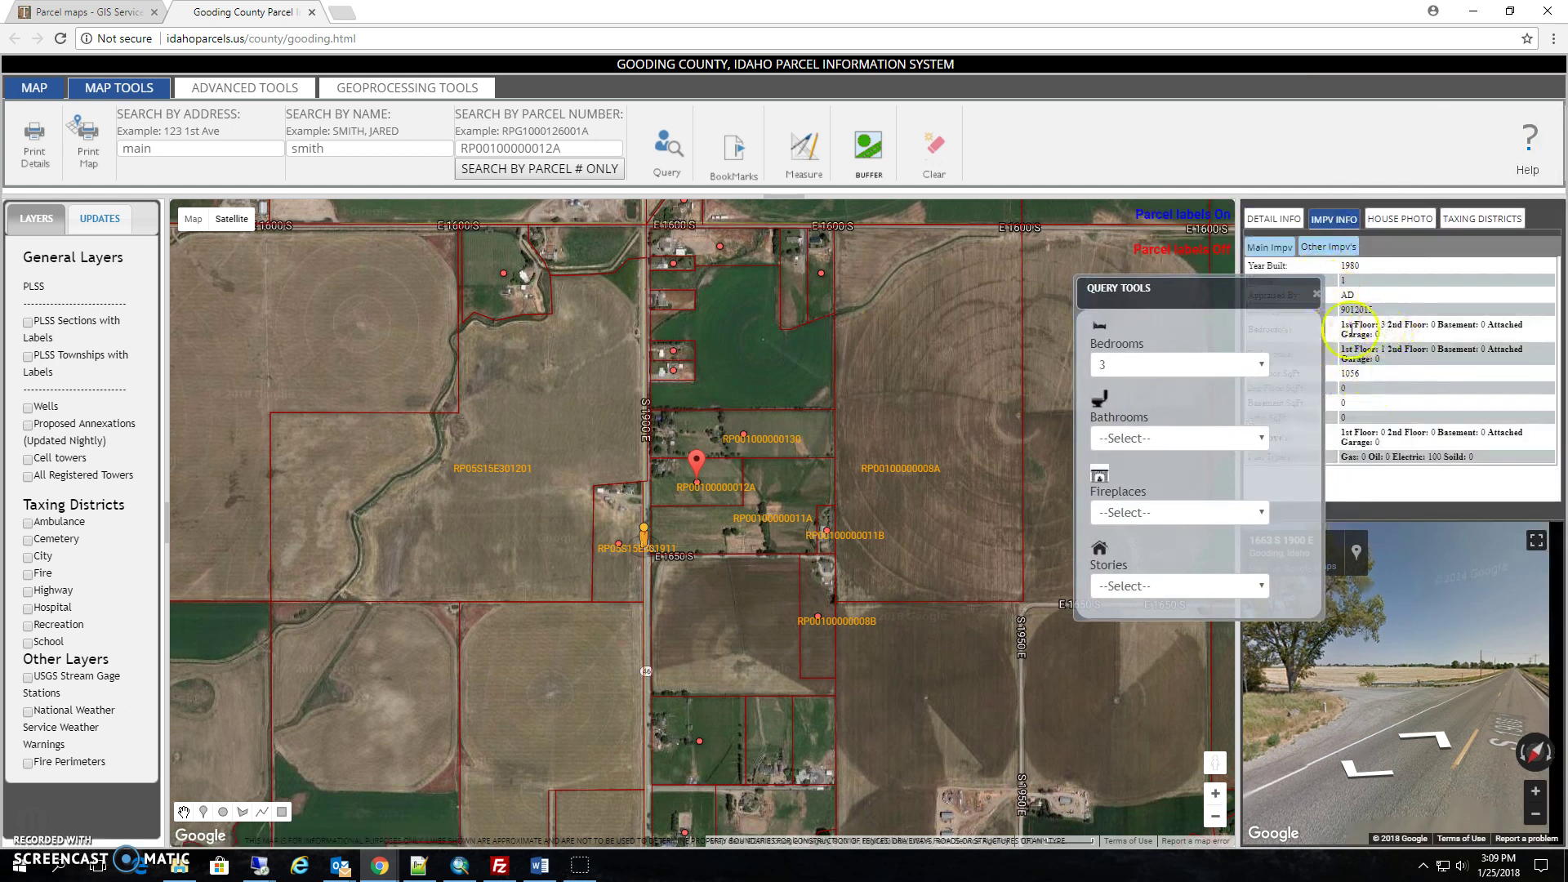
drag(1251, 295, 1192, 353)
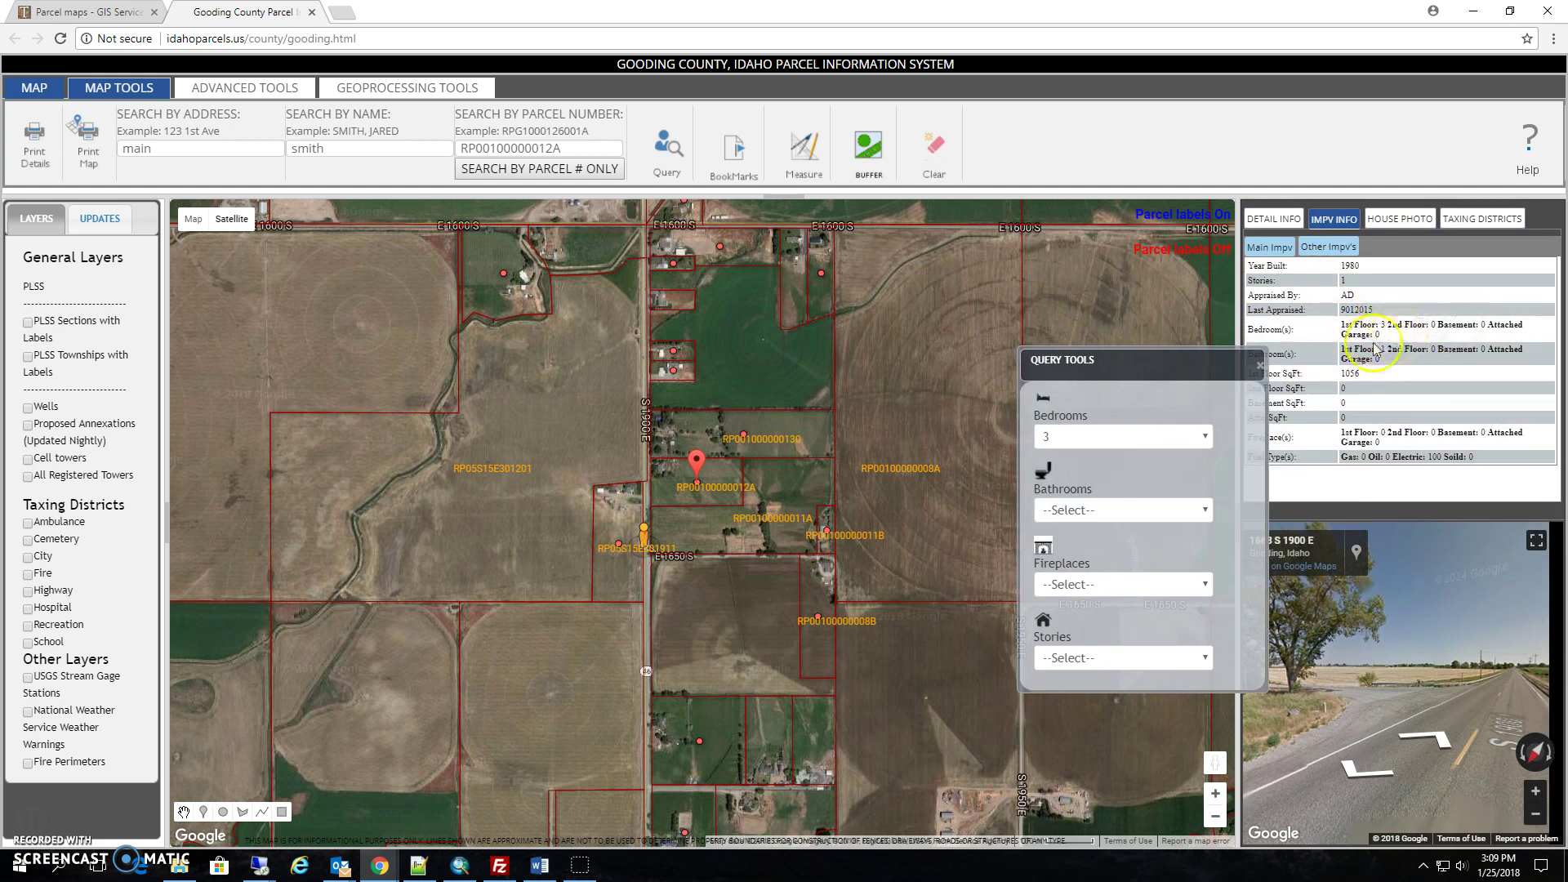
click(1259, 365)
- Use the city bookmarks to jump the map to Bliss and select Hagerman
click(755, 167)
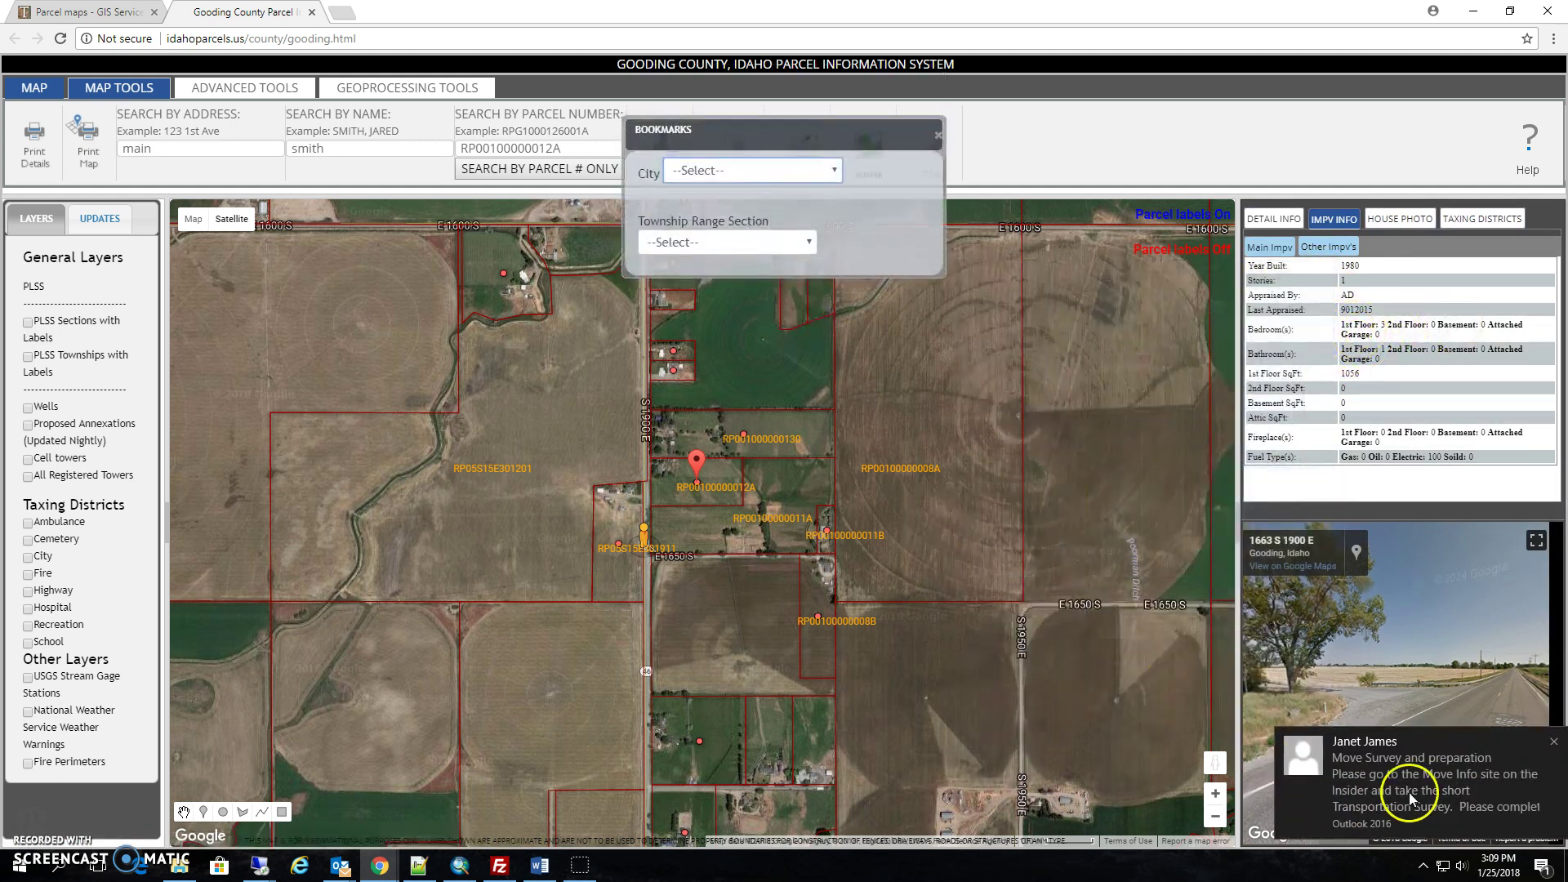
click(763, 171)
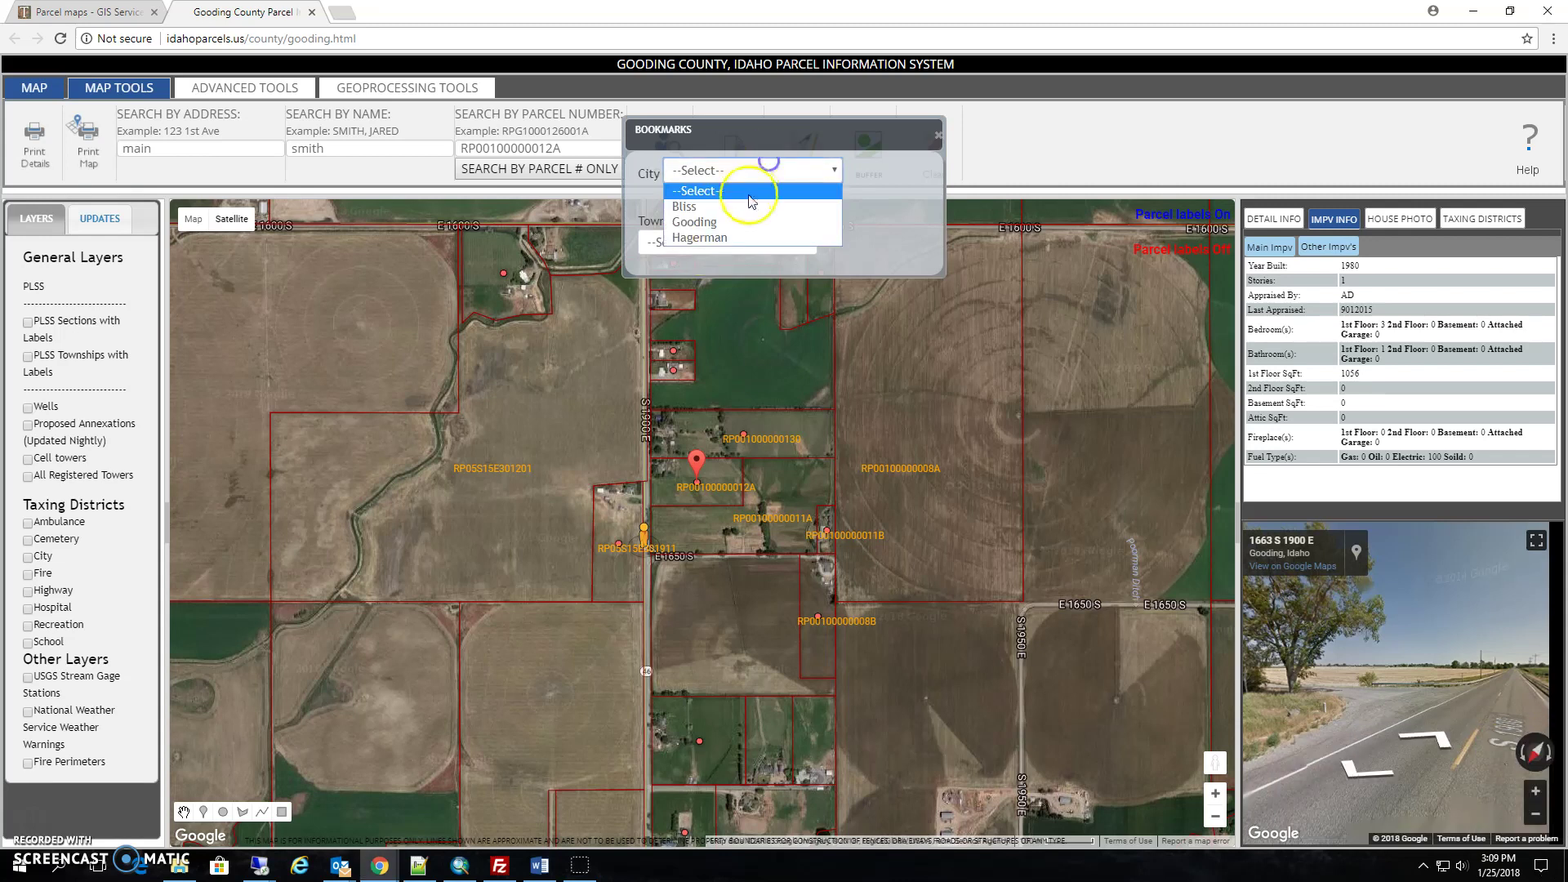
click(731, 198)
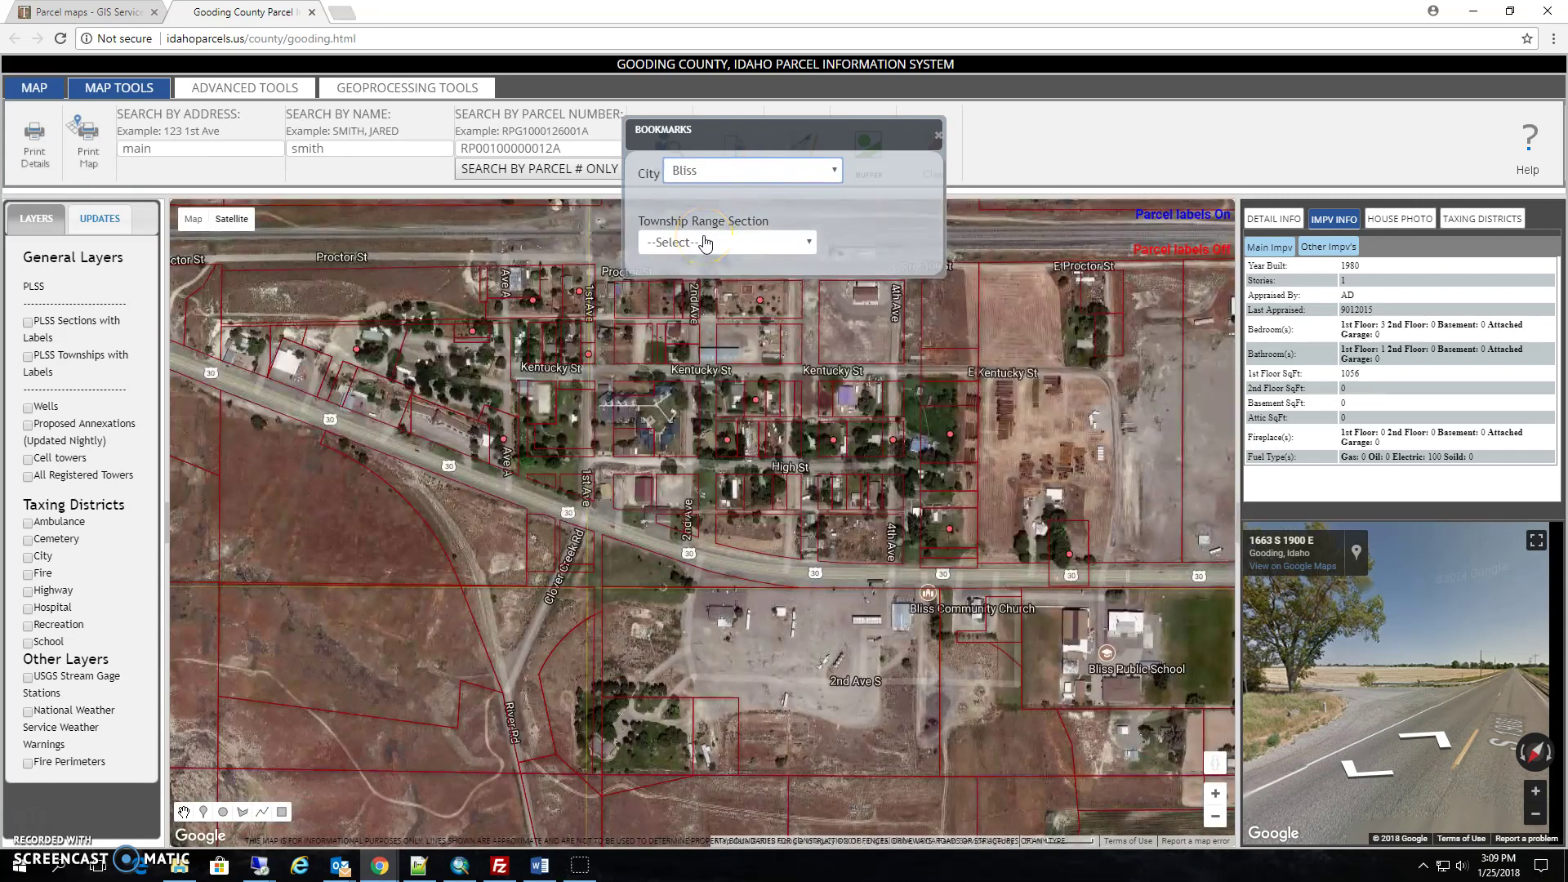
click(719, 169)
click(701, 236)
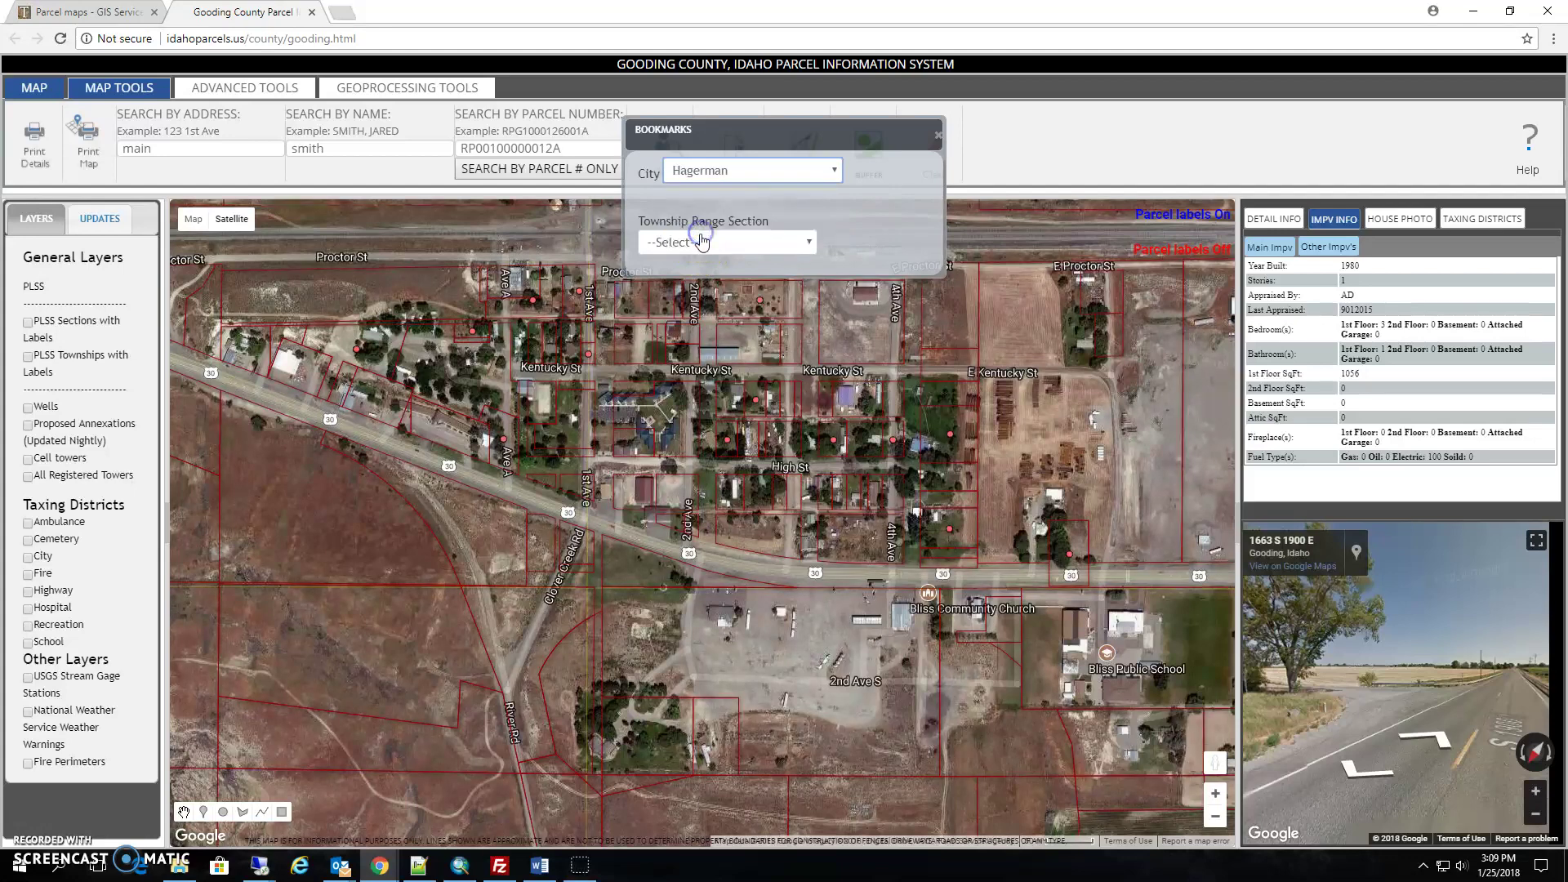
- Jump the map to T02S R12E Section 33 with the township range section bookmark and look over the surrounding parcels
click(702, 242)
click(701, 310)
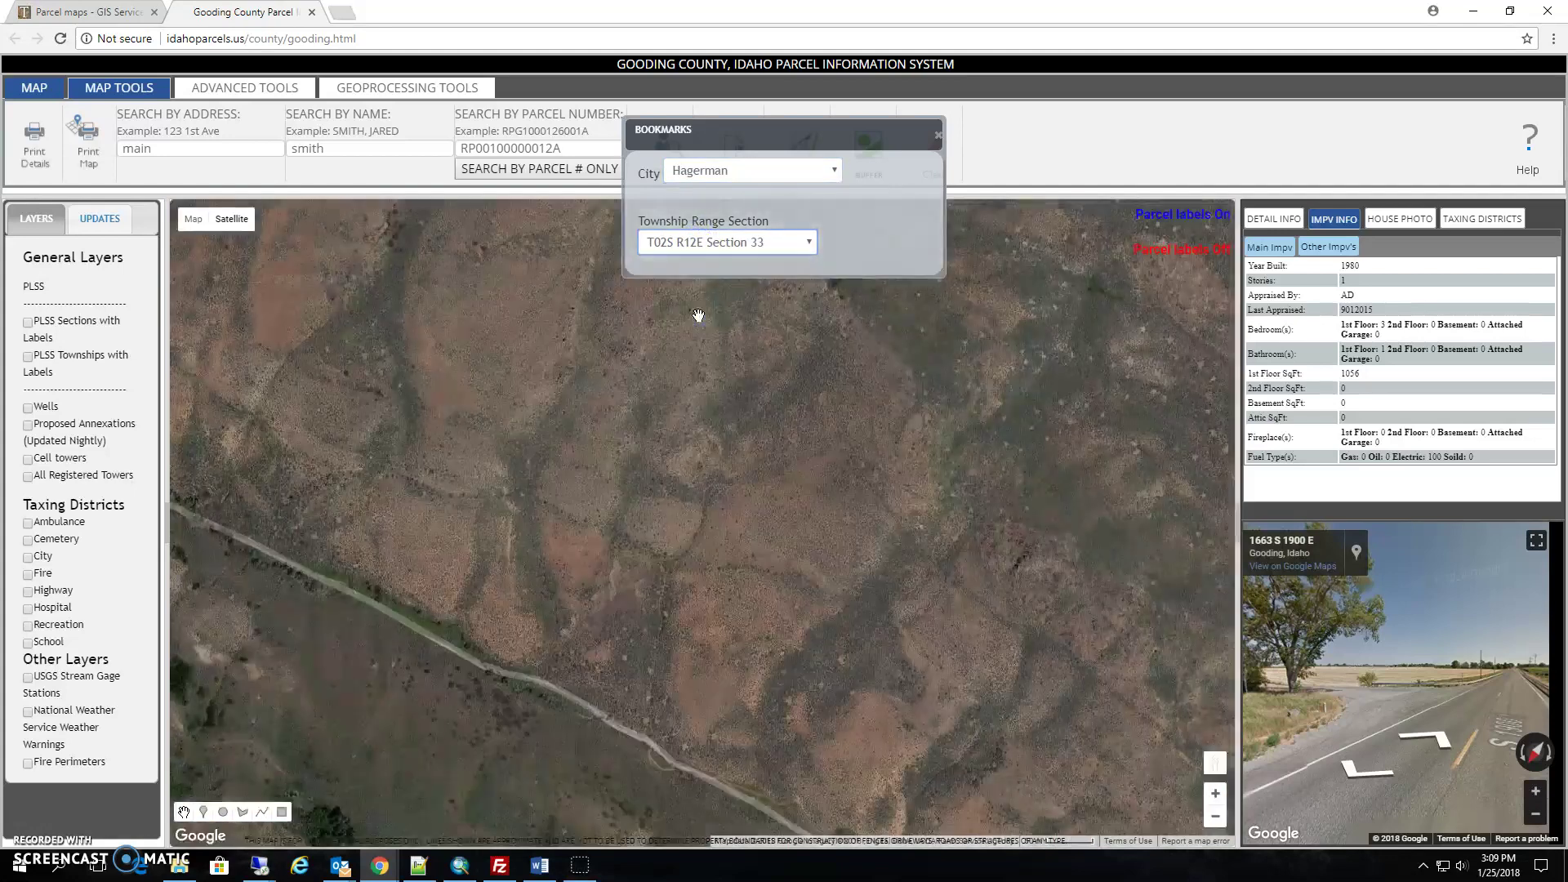
scroll(708, 455, down, 3)
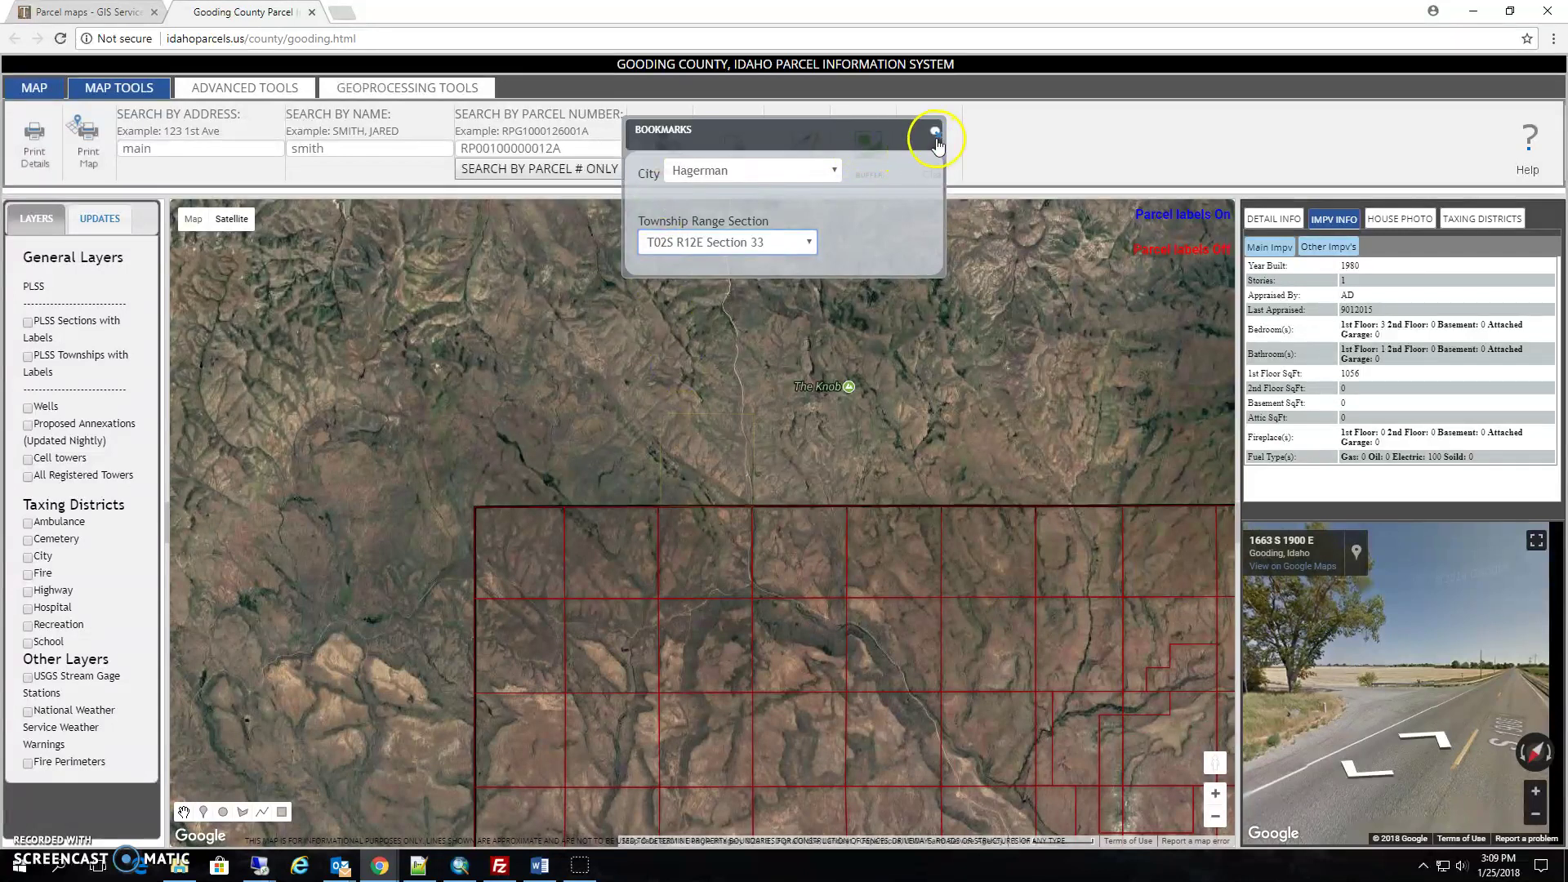
drag(577, 420, 193, 237)
- Open the printable map of the parcel and preview its printout, then cancel printing and close the printable map and the bookmarks
click(92, 157)
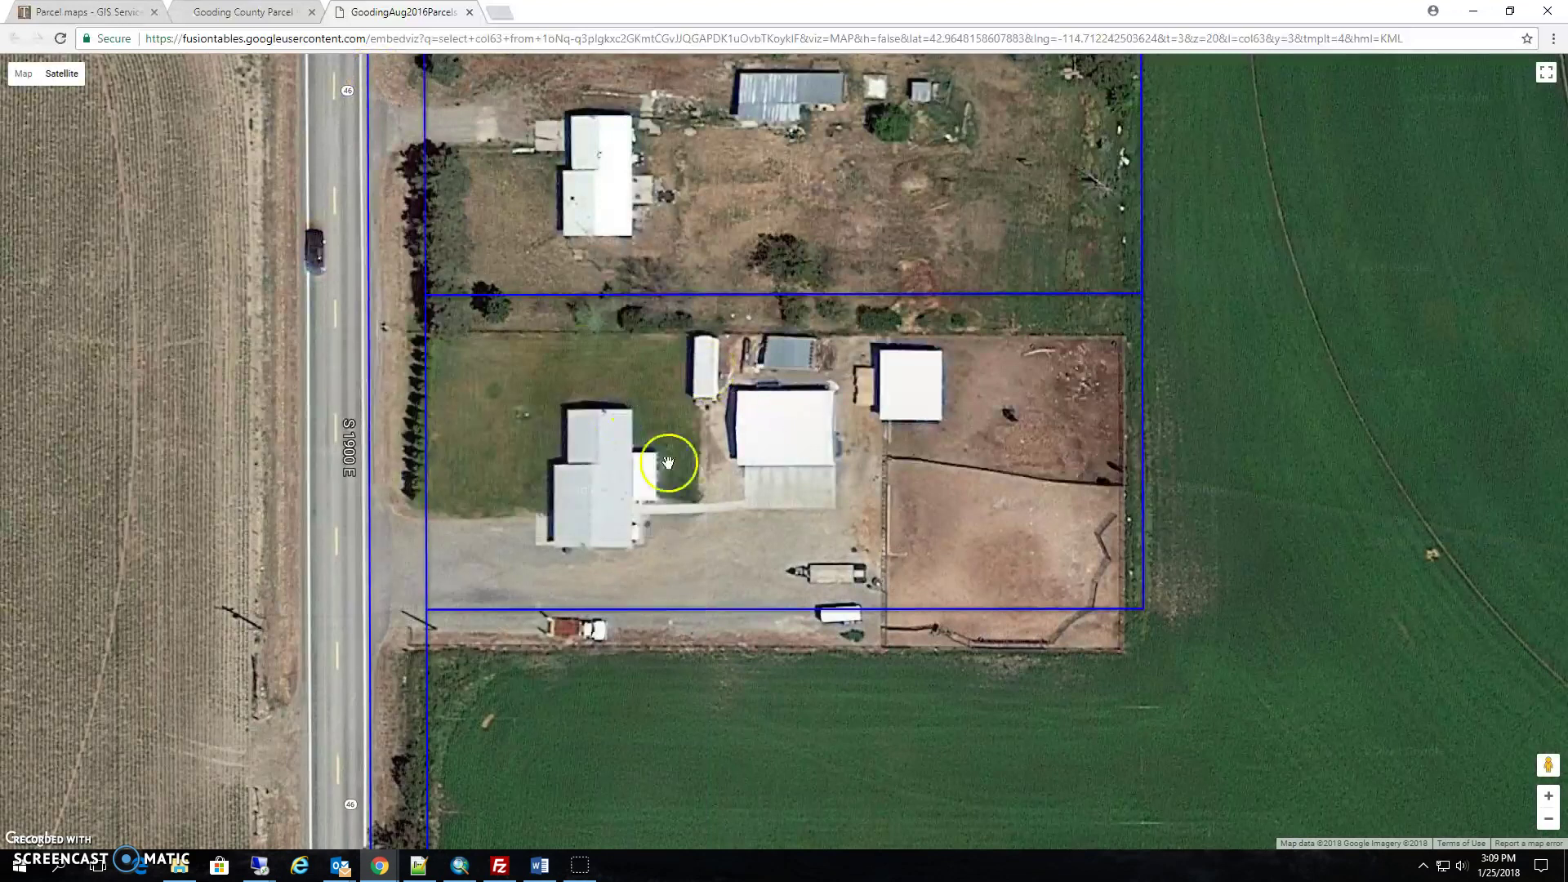
click(1554, 38)
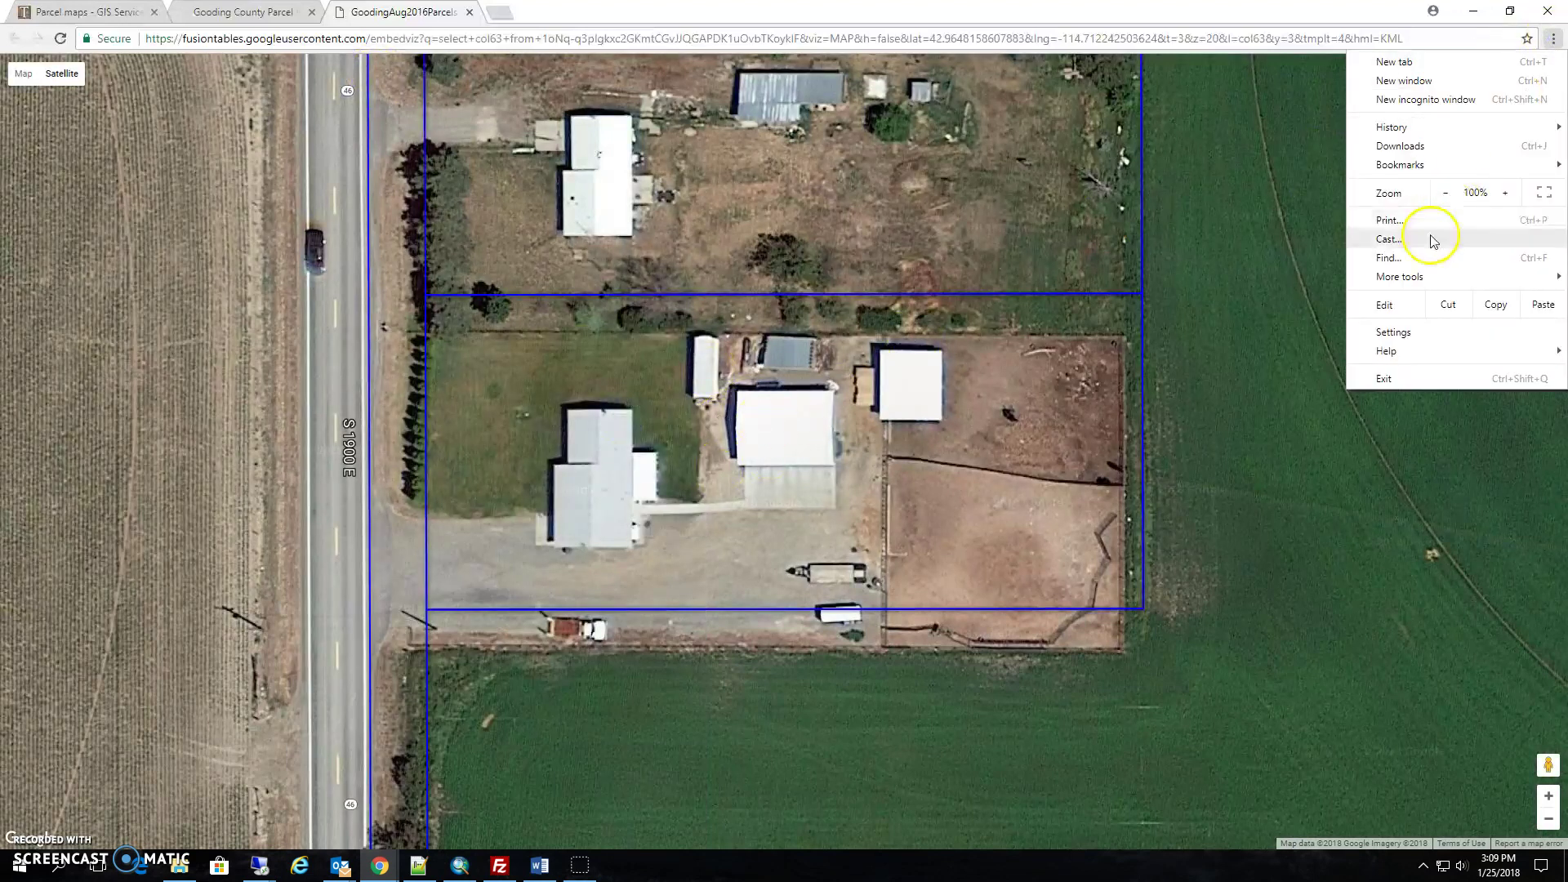
click(1434, 223)
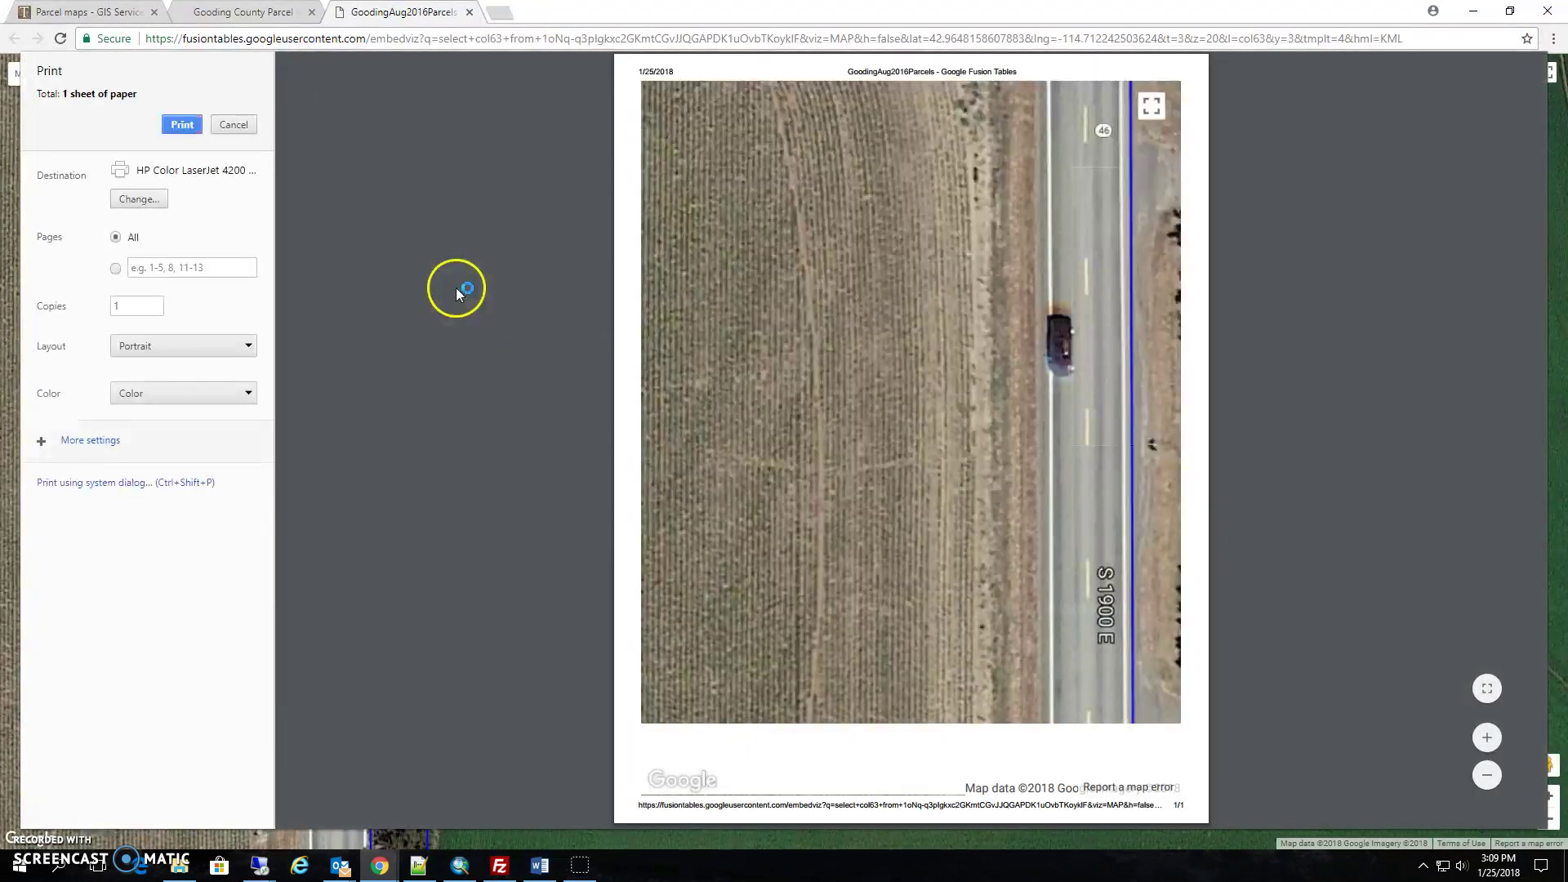
click(228, 127)
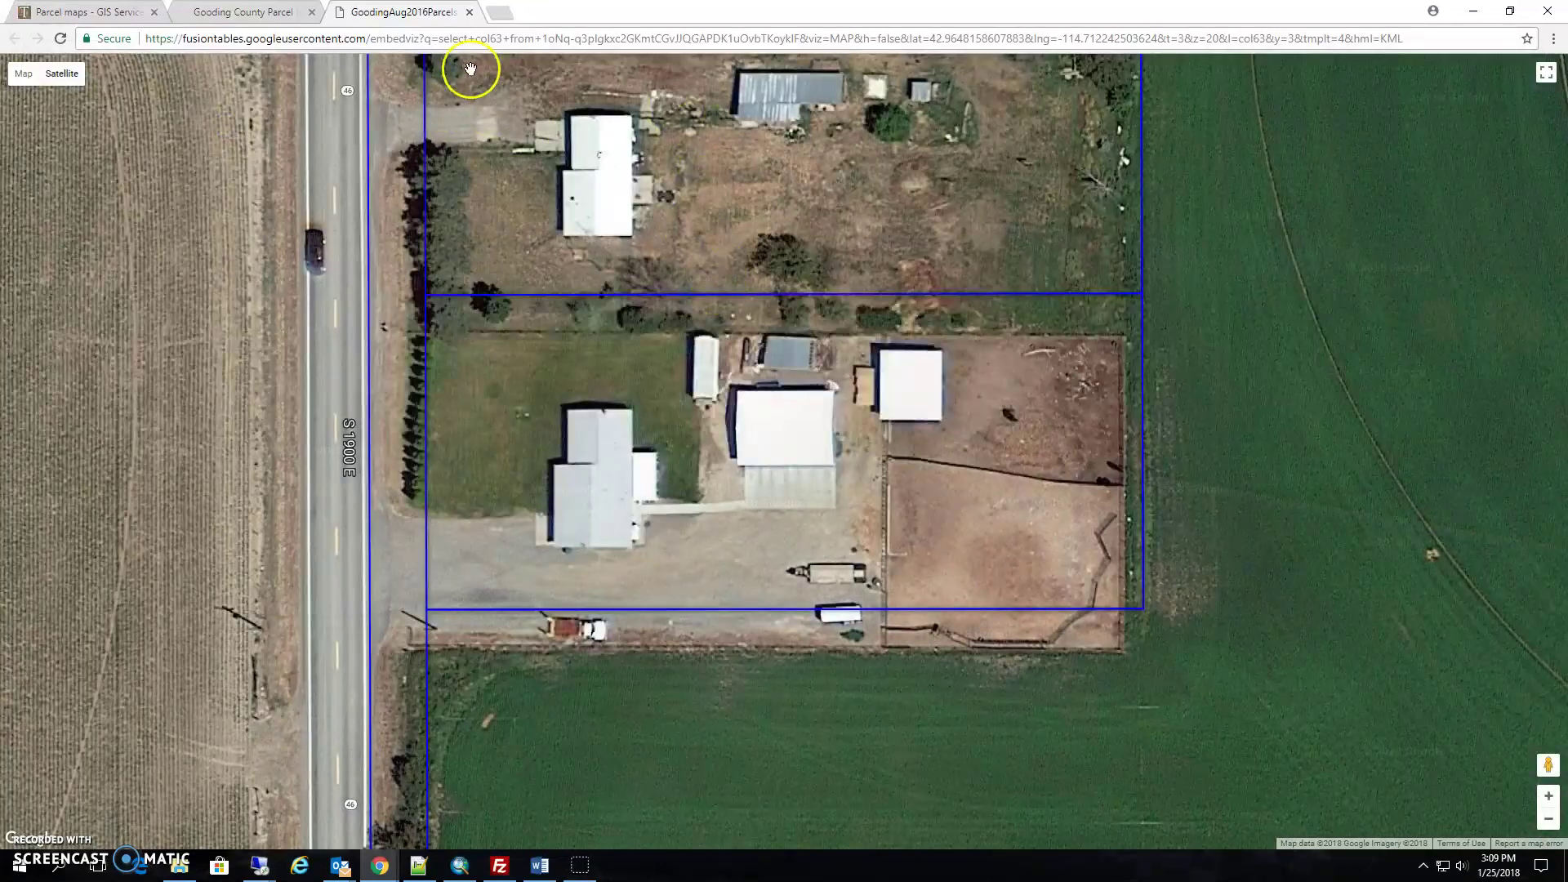
click(469, 14)
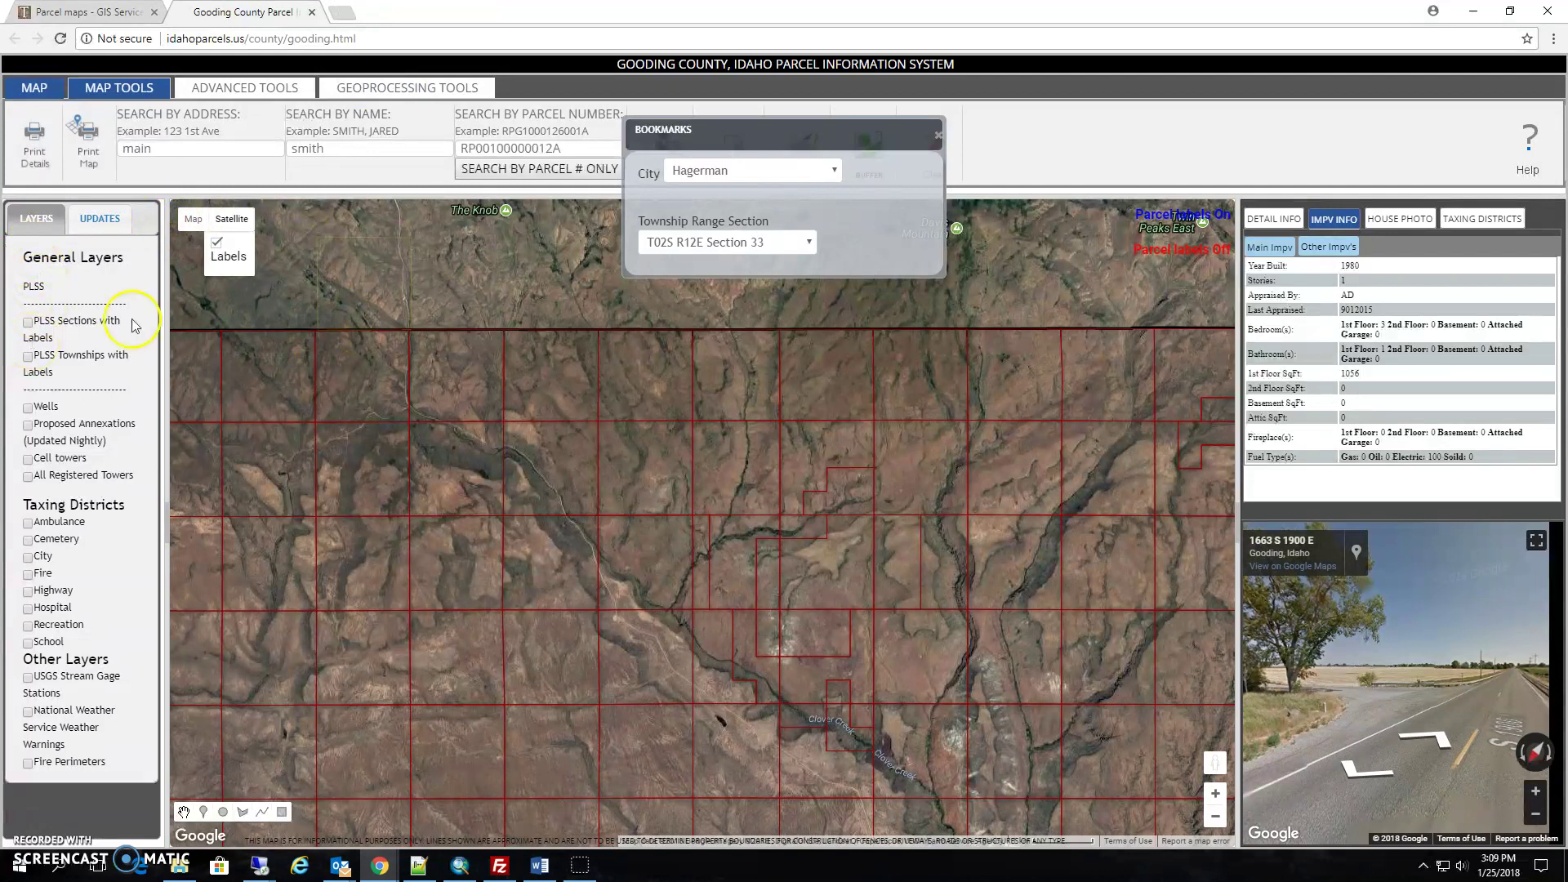
click(937, 135)
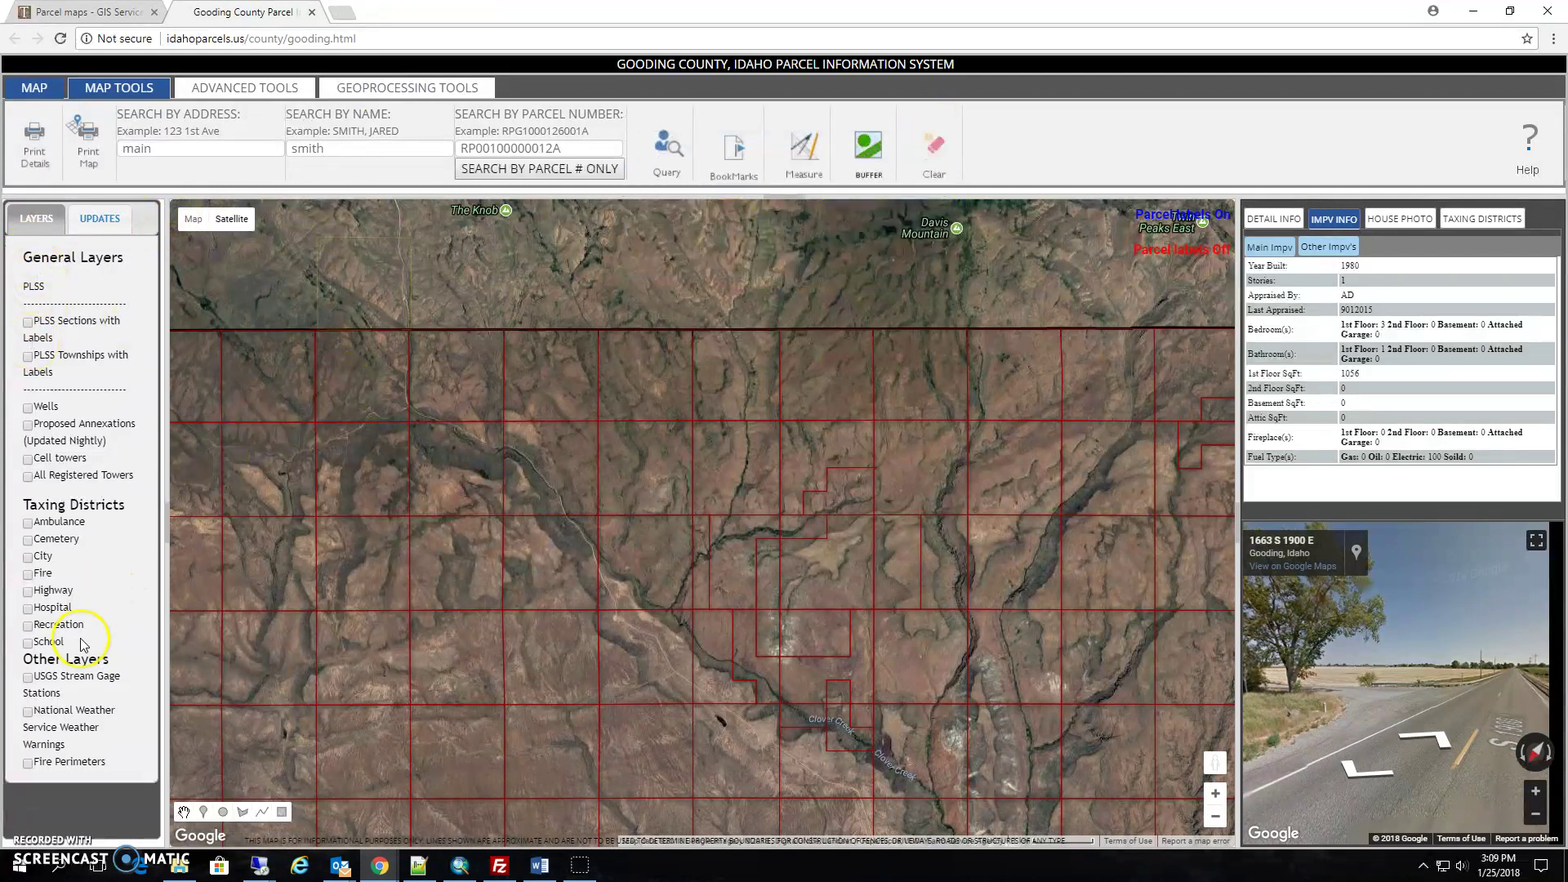
- Overlay the PLSS sections with labels on the map northwest of Gooding
scroll(409, 536, down, 2)
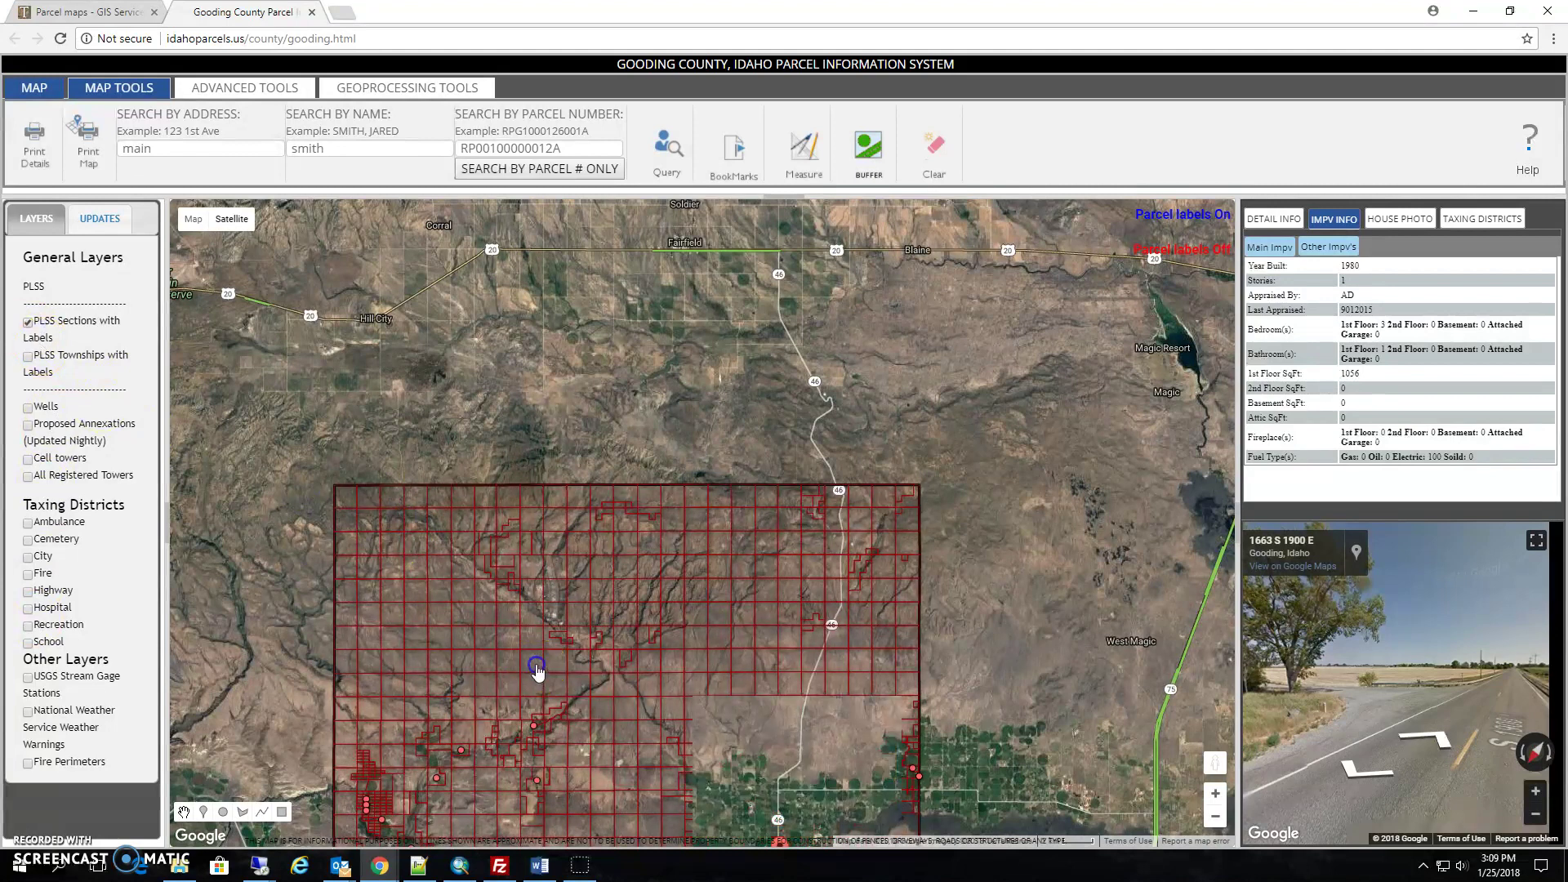
drag(536, 665, 536, 438)
scroll(696, 675, up, 1)
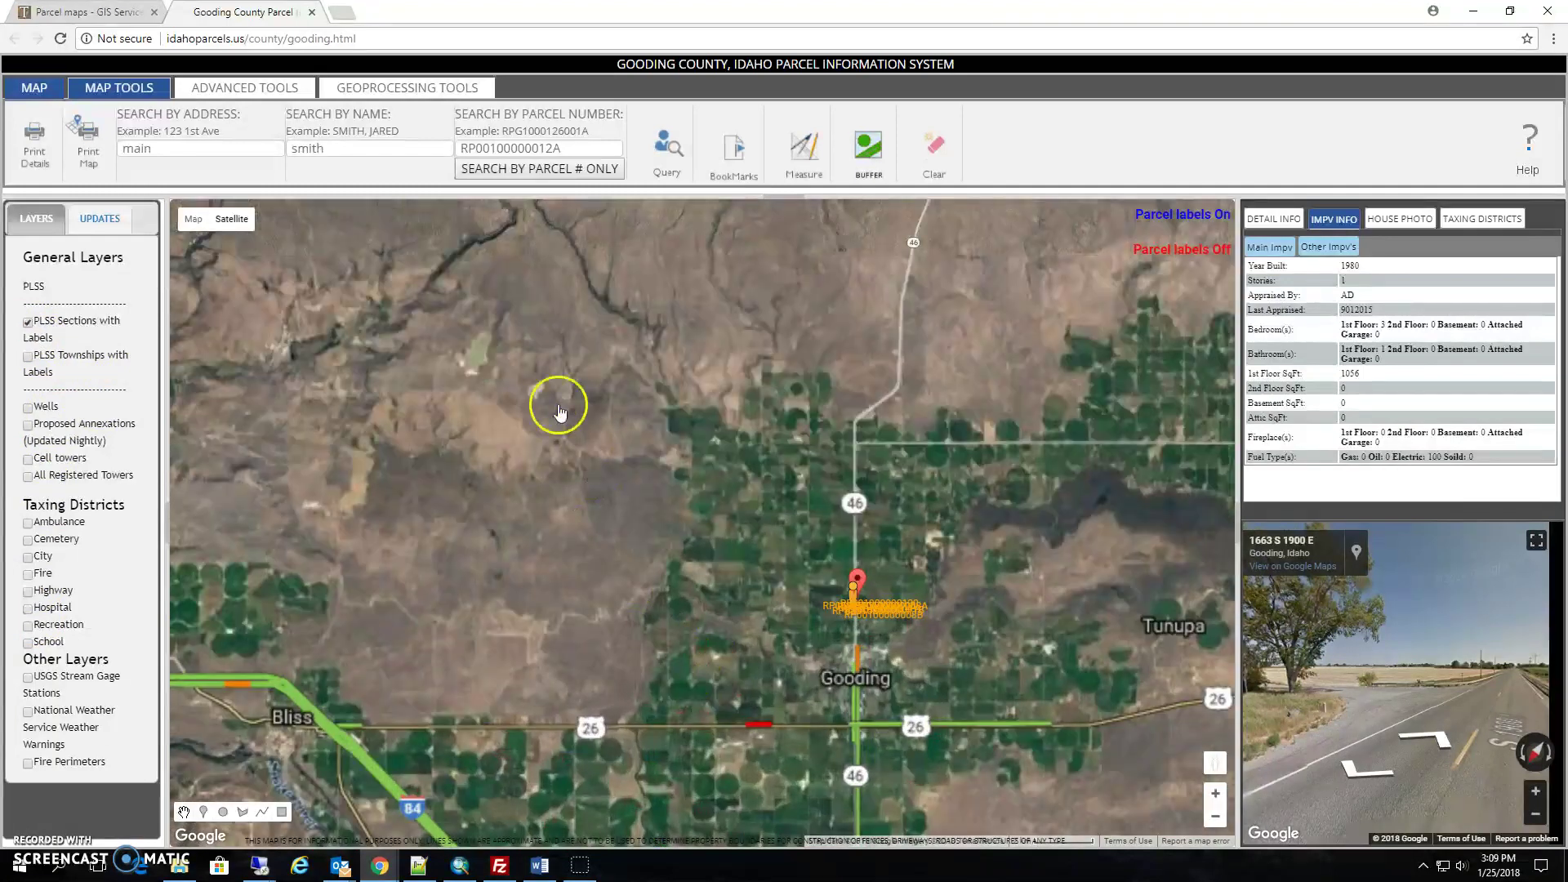
scroll(461, 436, up, 1)
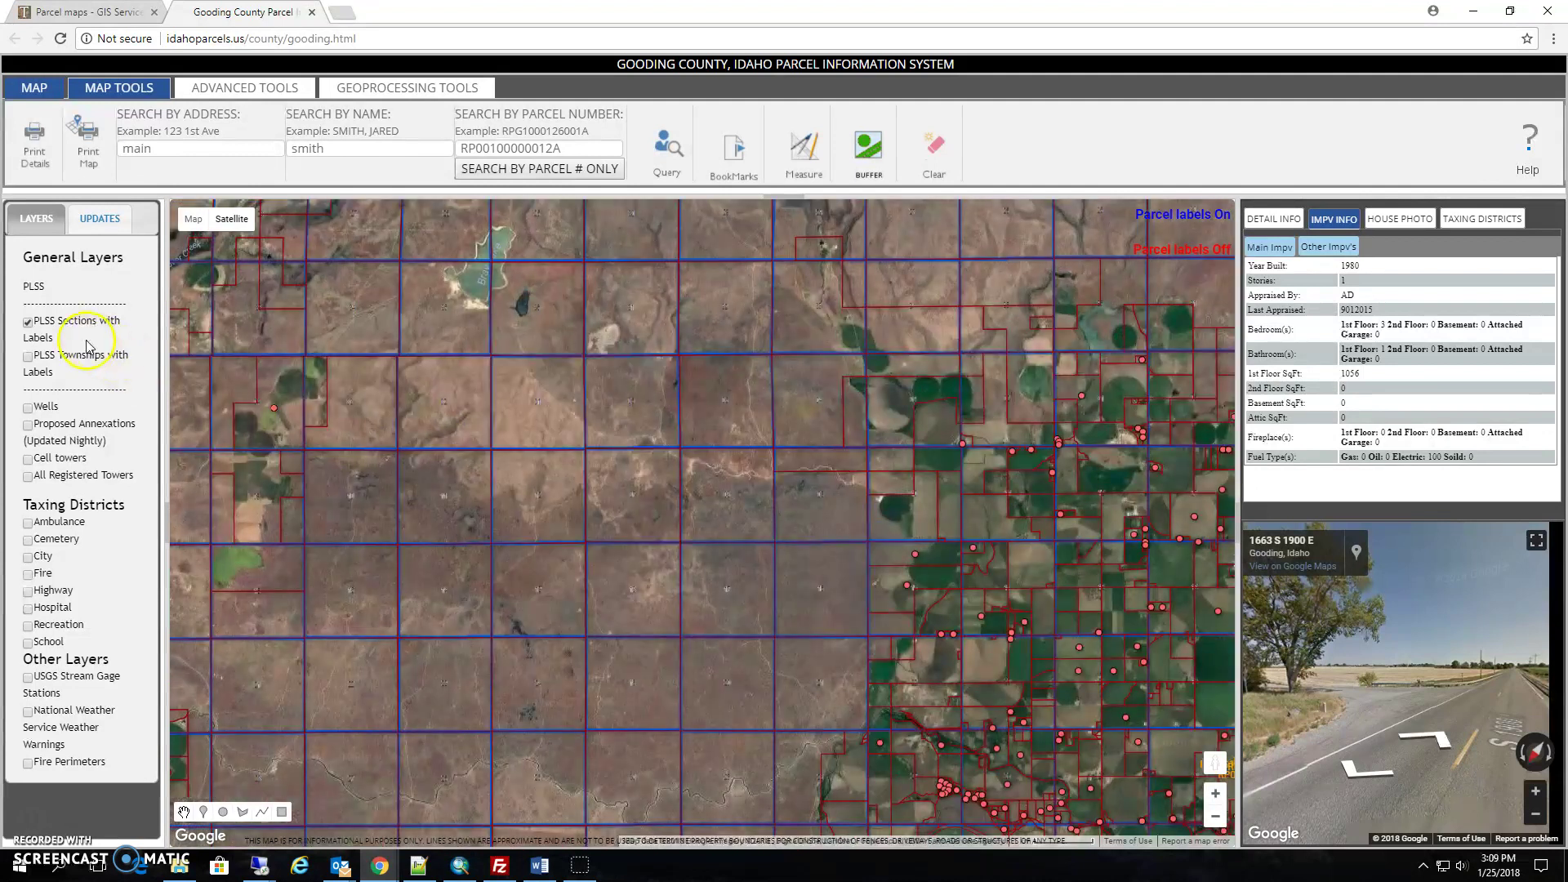
- Overlay the PLSS townships with labels and examine them, then turn off both the section and township layers
click(28, 358)
click(351, 501)
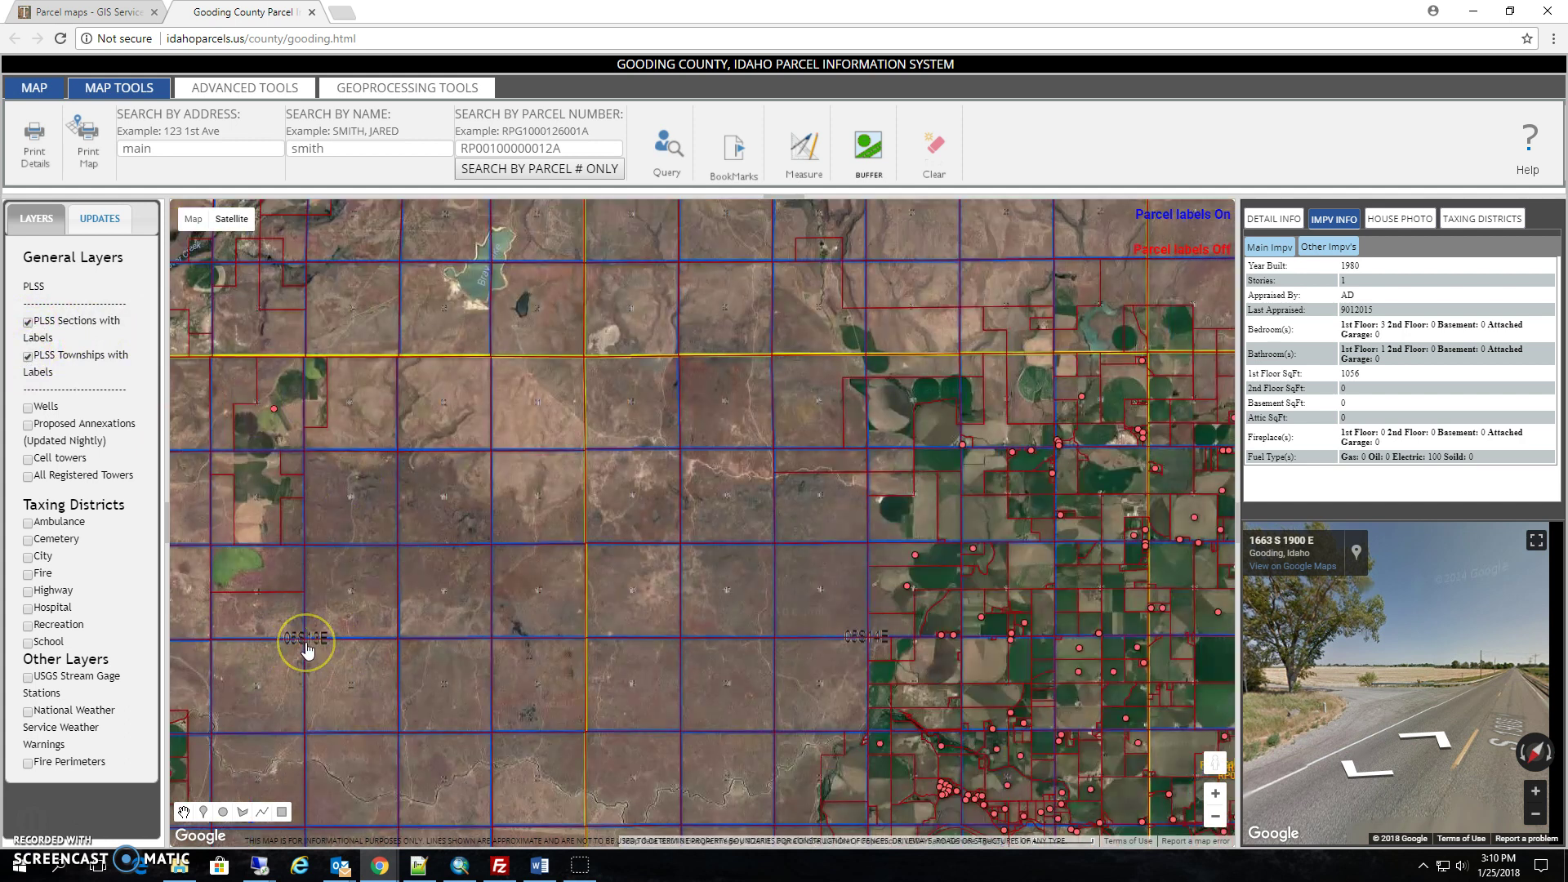
drag(322, 531, 465, 442)
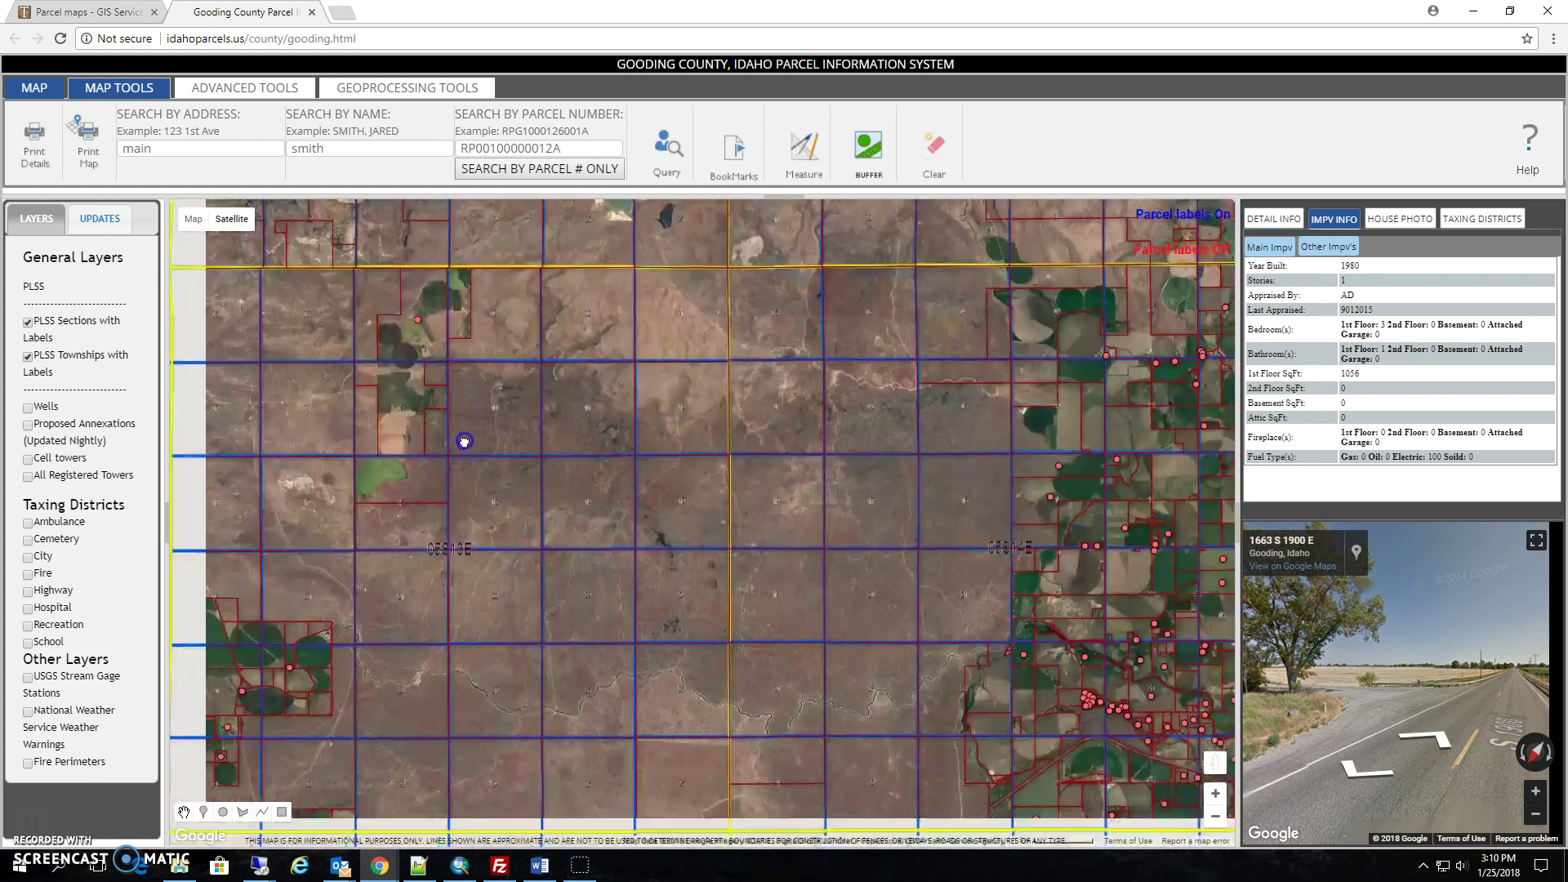
click(27, 322)
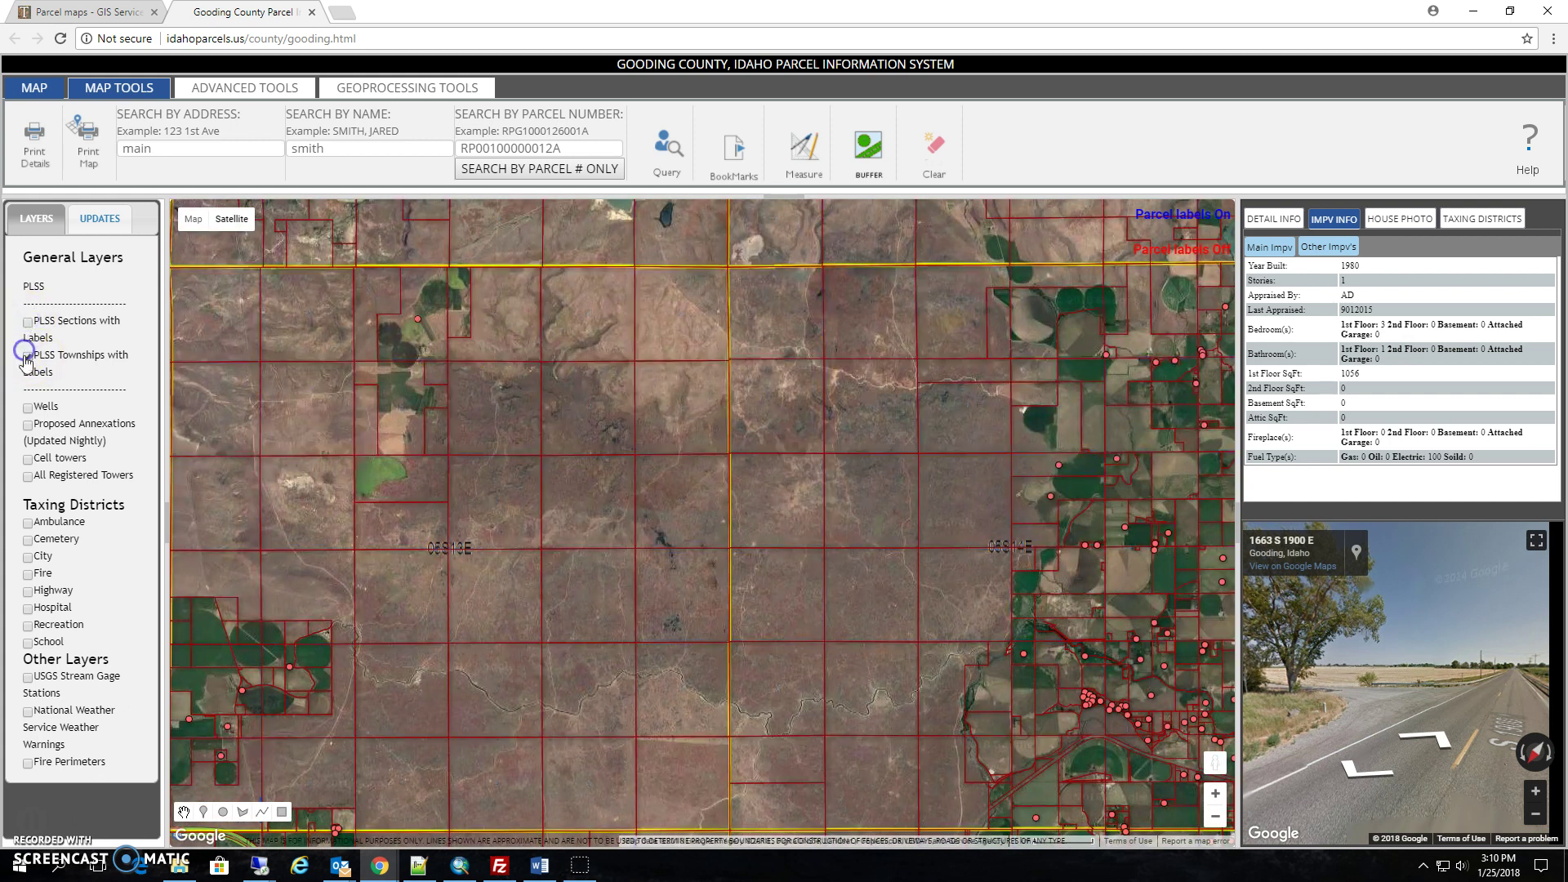
click(27, 358)
- Turn on the Wells layer and look at the map around Gooding
scroll(411, 476, down, 1)
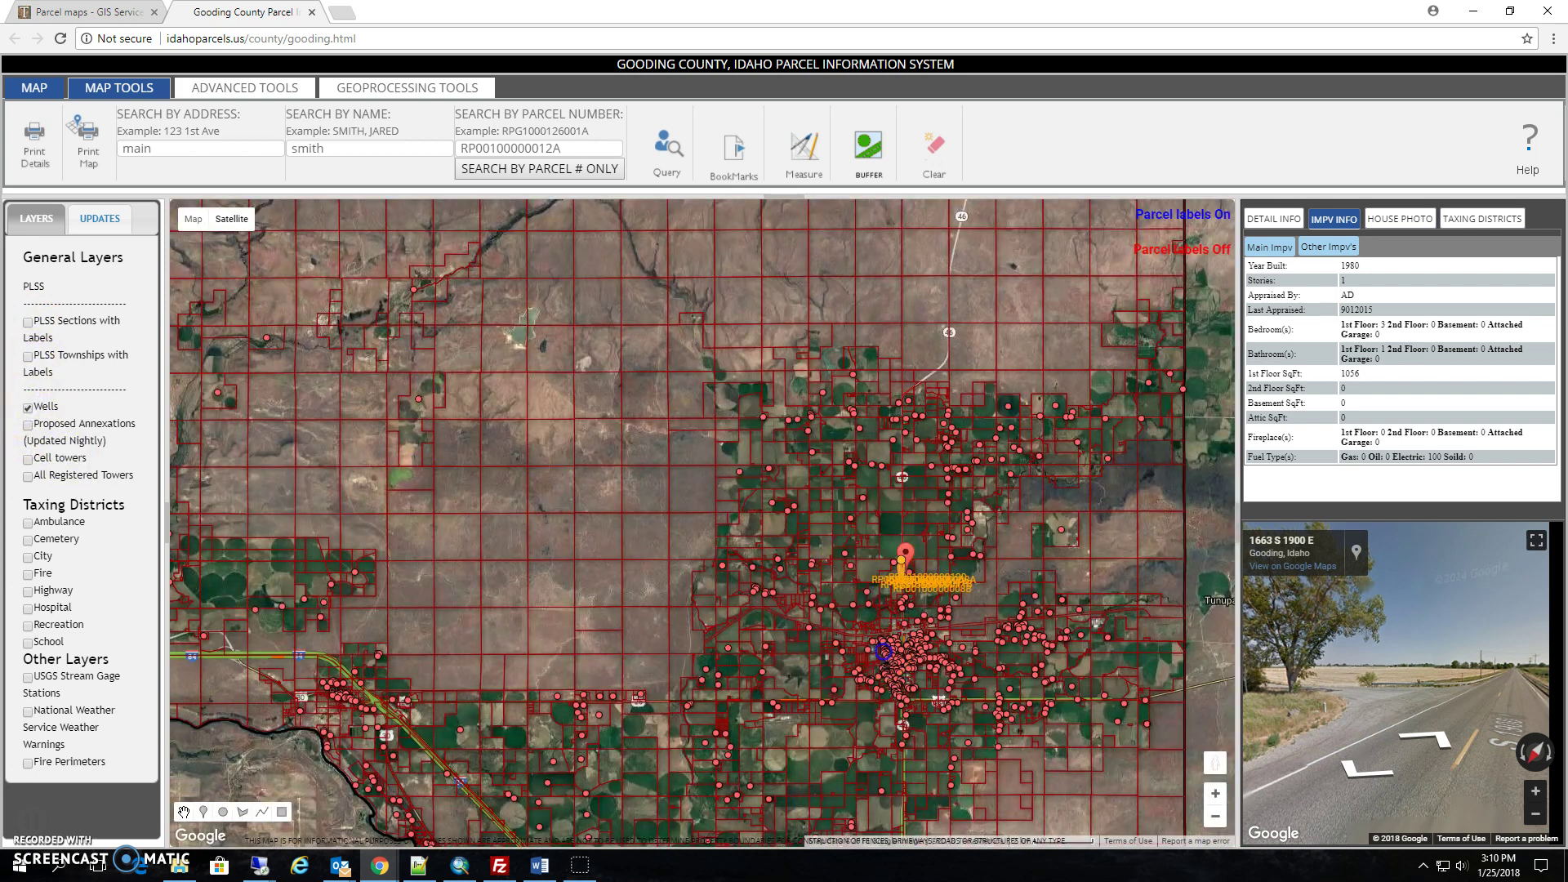
drag(882, 651, 756, 543)
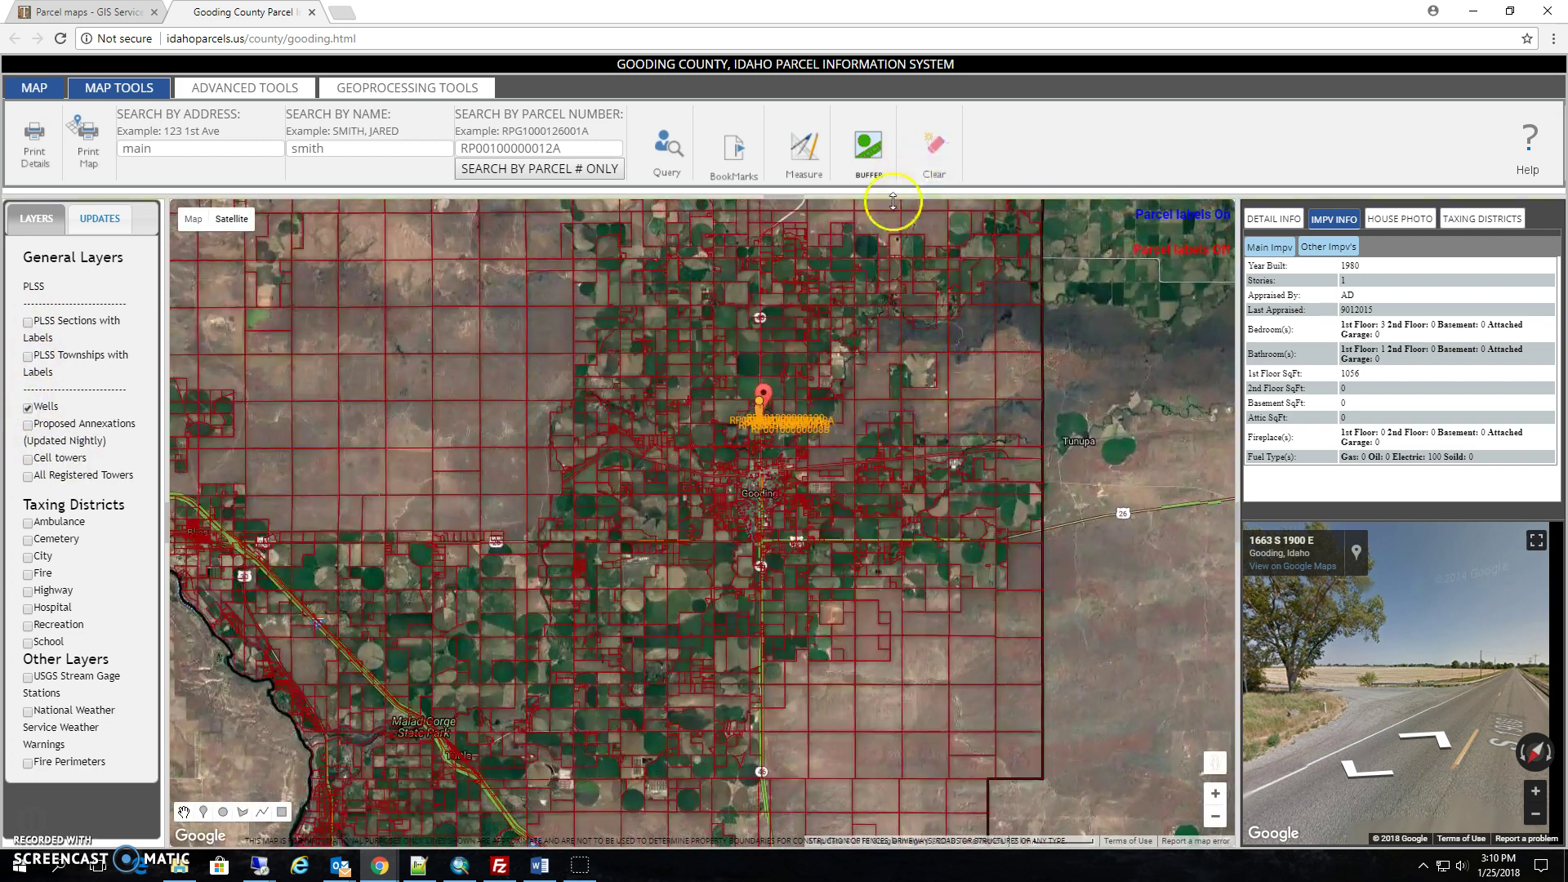
scroll(739, 490, up, 1)
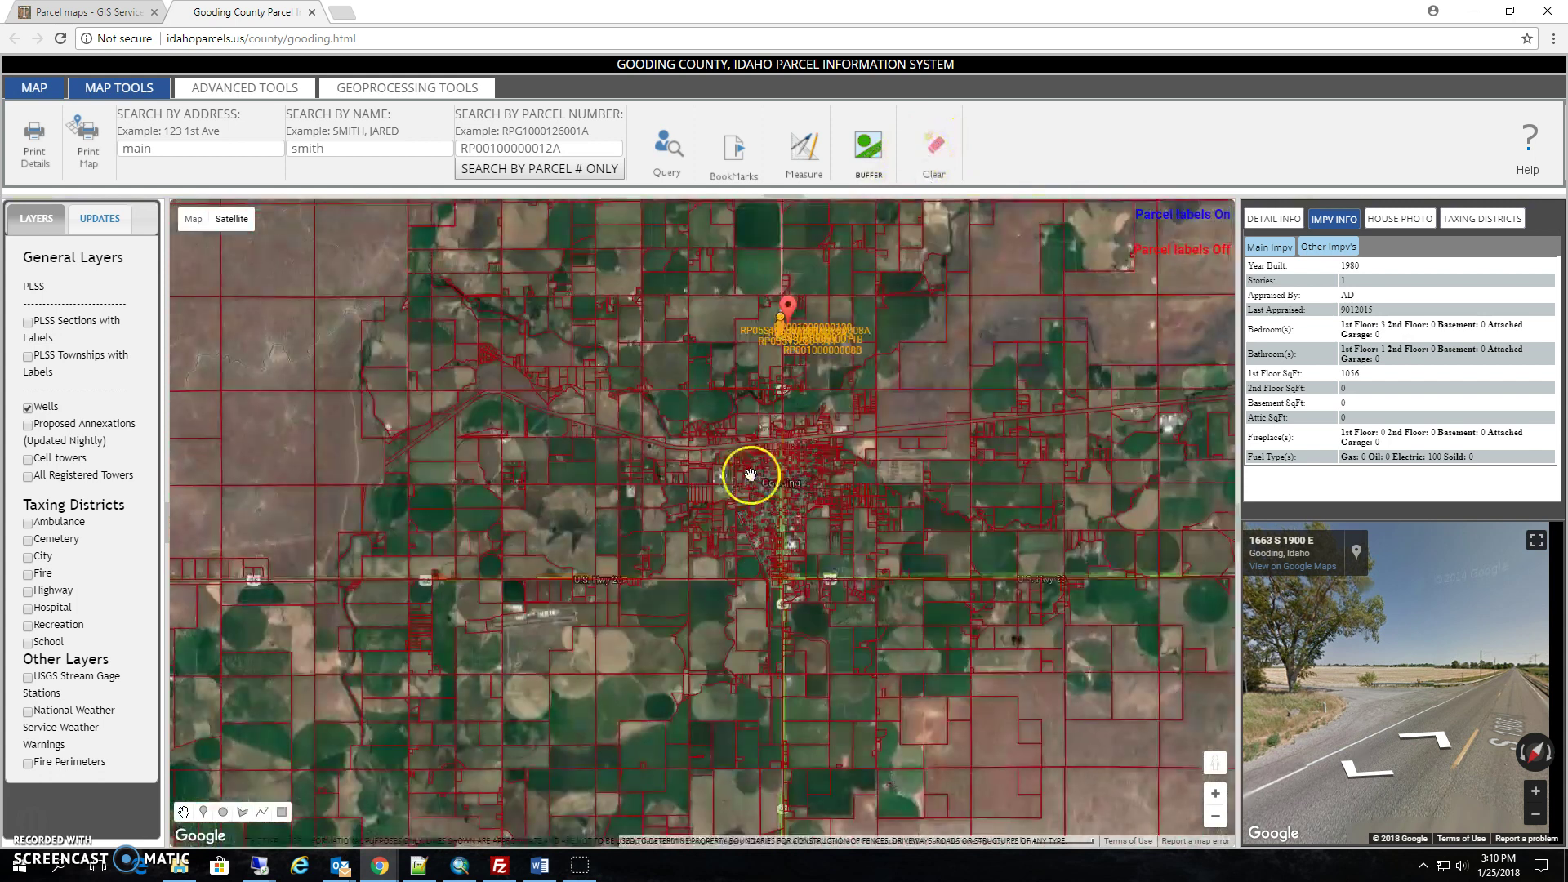
- Turn off the parcel labels and switch the background from satellite imagery to the road map
click(1167, 249)
click(194, 218)
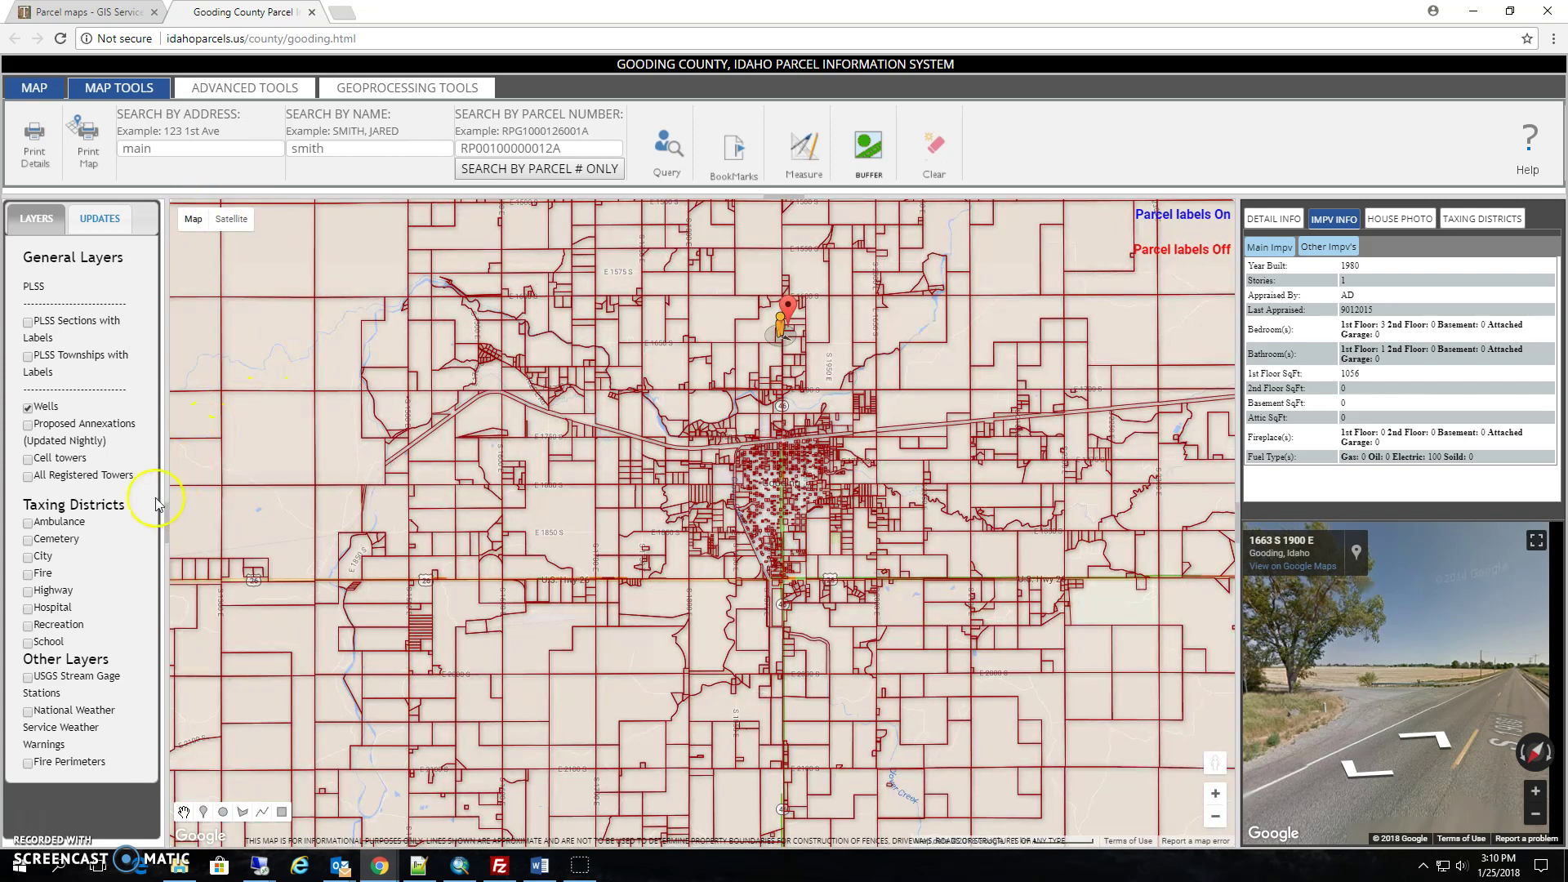
- Show the Proposed Annexations layer instead of Wells and view the details of the annexation area on Gooding's west side
click(29, 425)
scroll(481, 467, down, 1)
scroll(480, 467, down, 1)
scroll(554, 470, up, 1)
scroll(553, 469, up, 3)
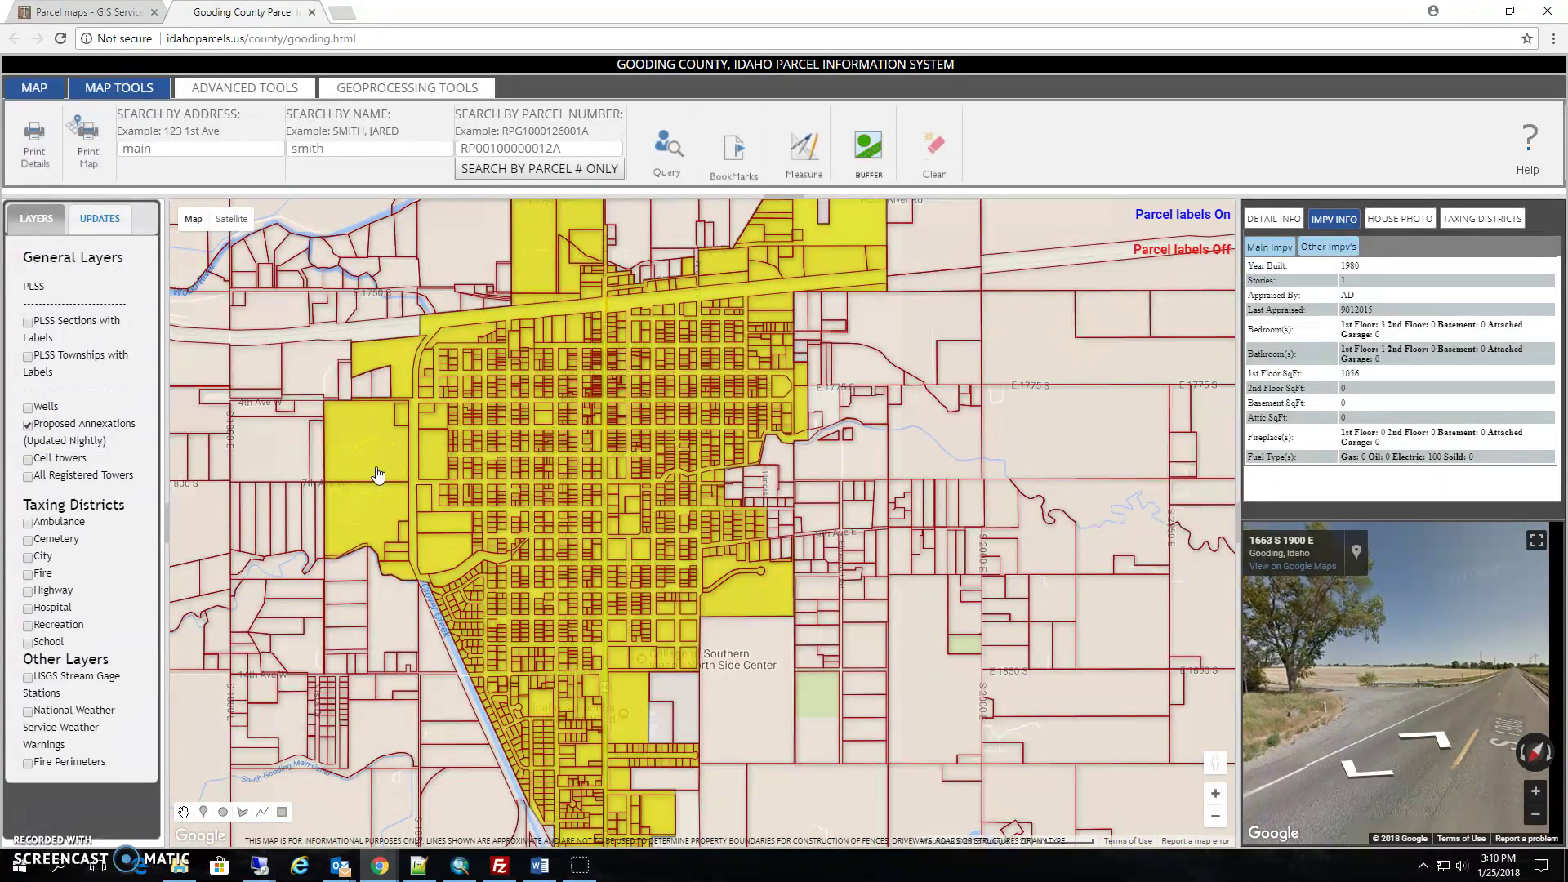
click(471, 481)
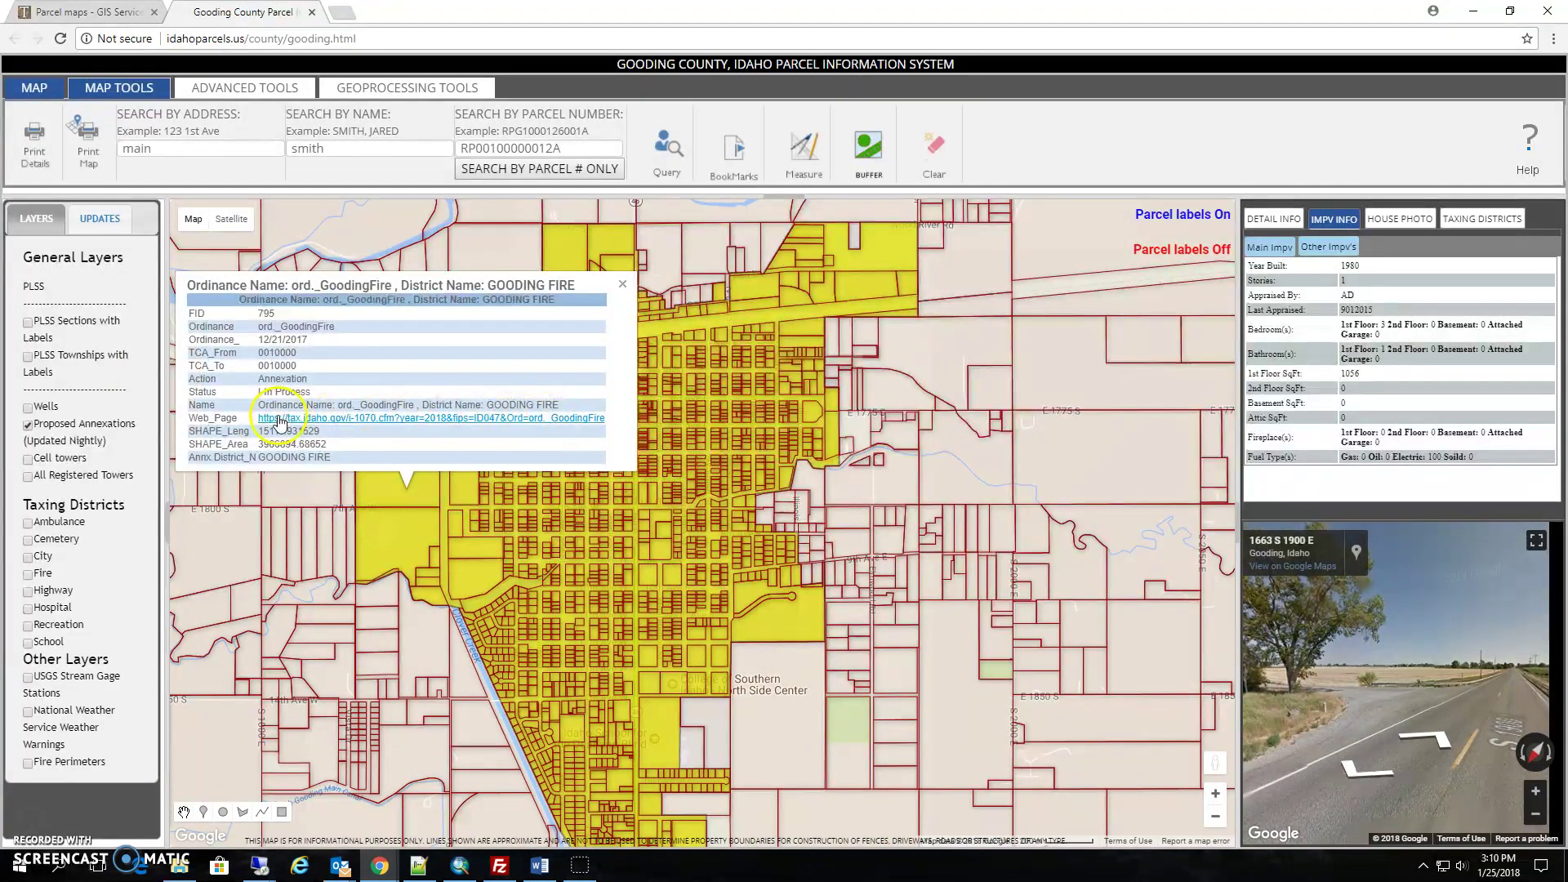
click(622, 285)
- Display the Ambulance taxing district, view its details east of Gooding and turn the layer off again
click(54, 621)
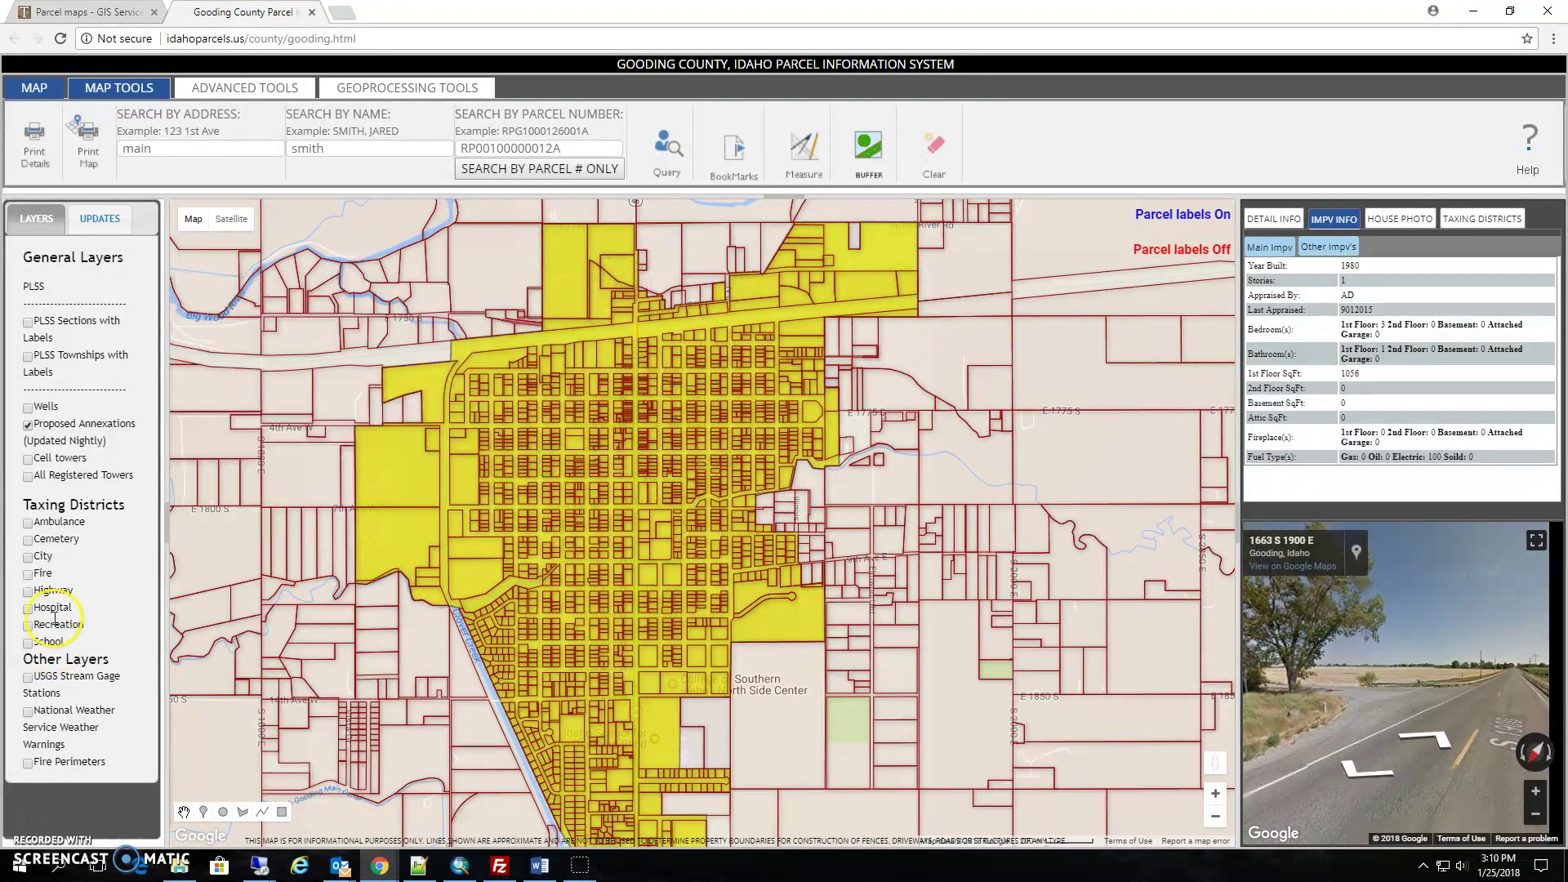
click(29, 523)
scroll(309, 551, down, 2)
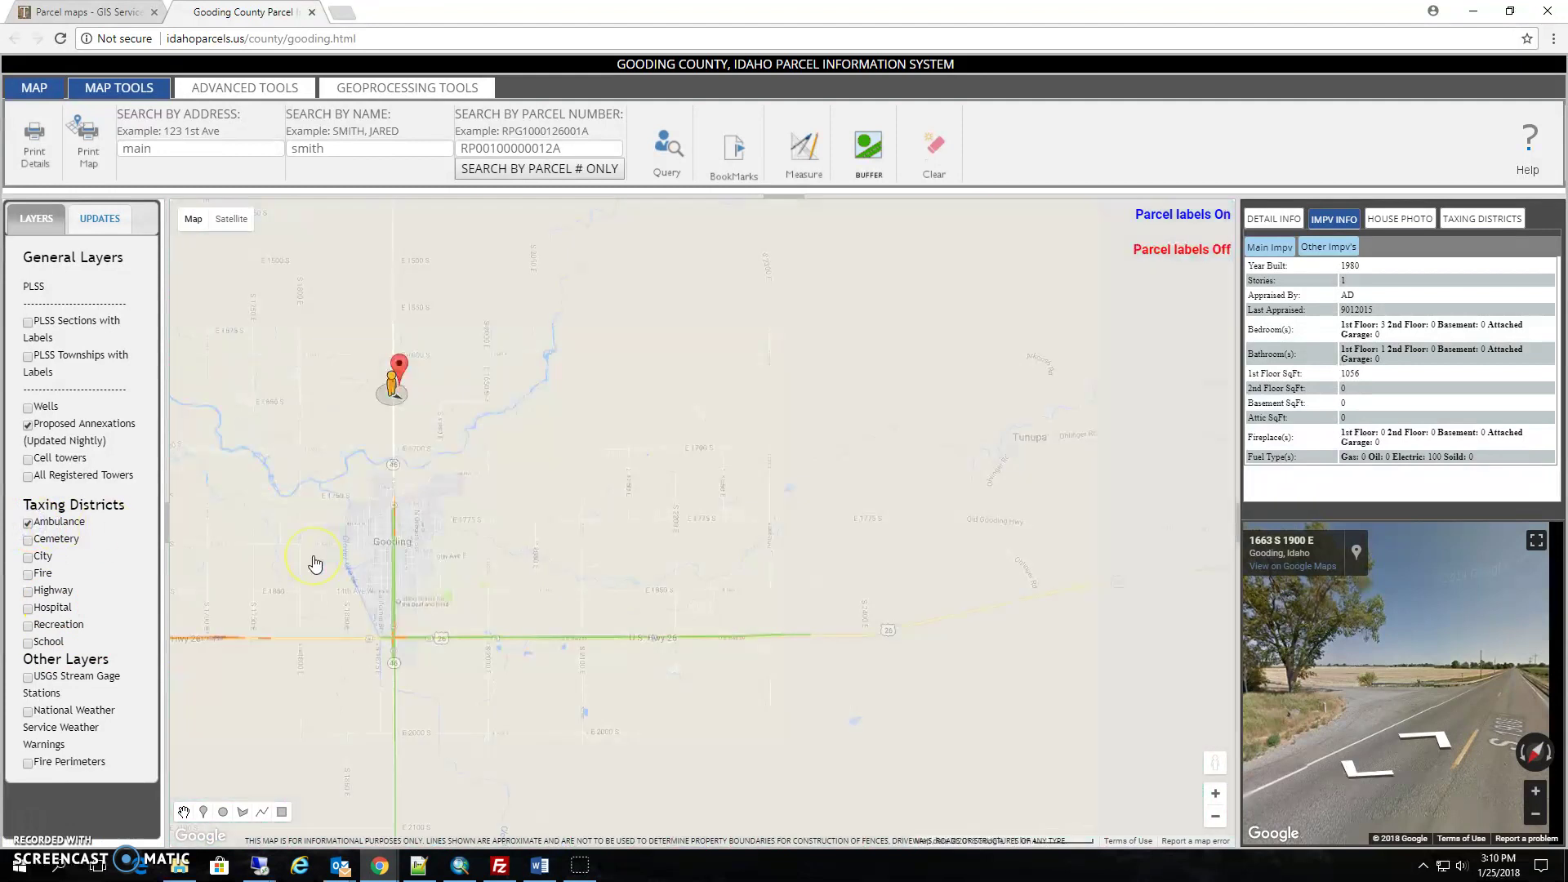
click(28, 523)
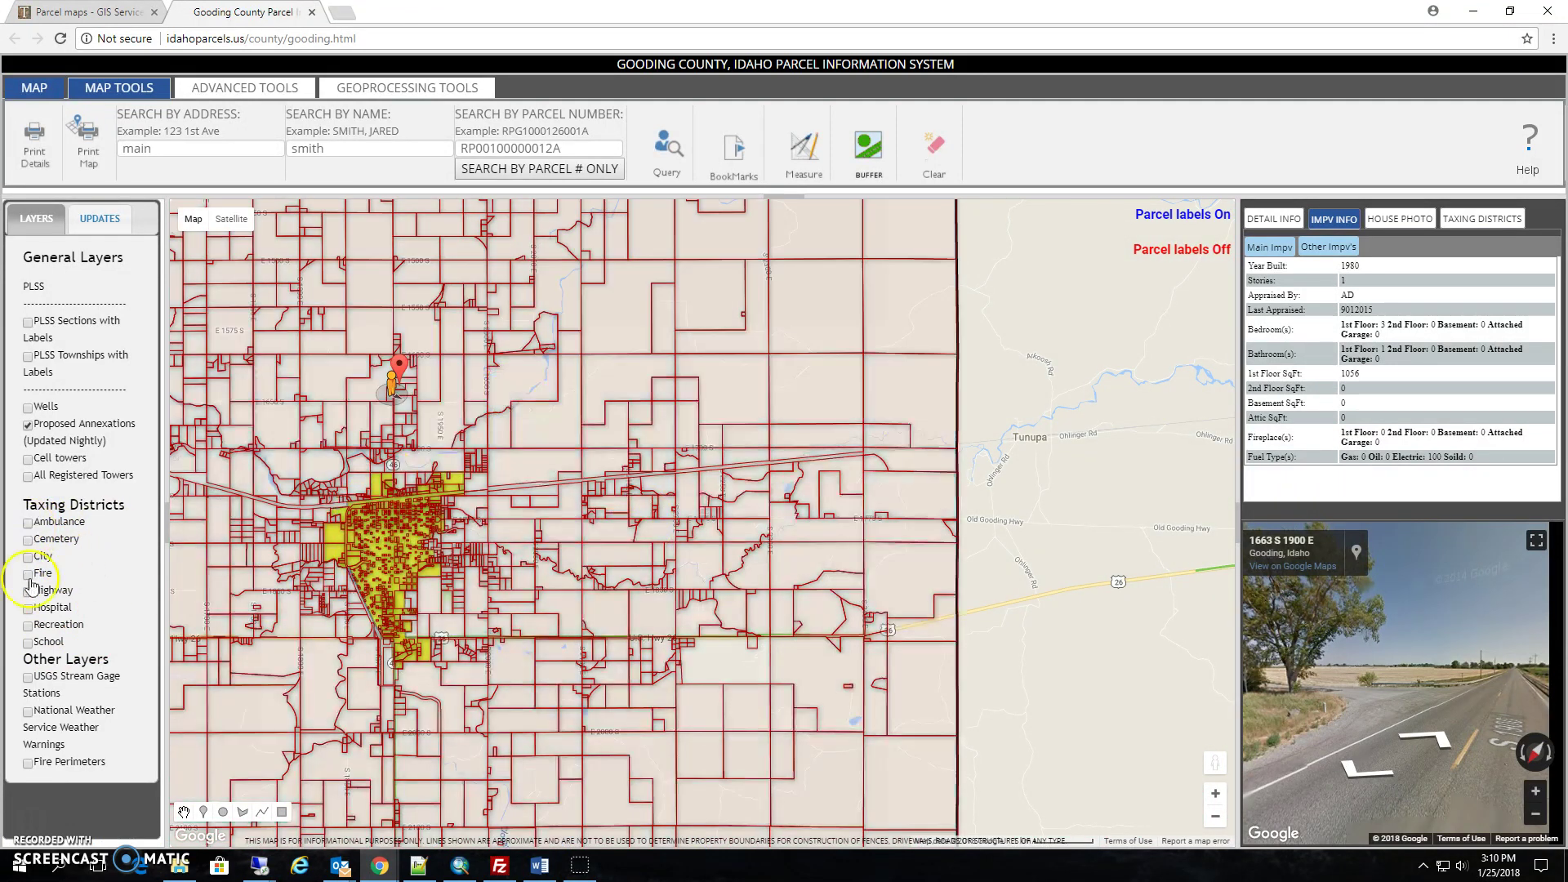
click(29, 522)
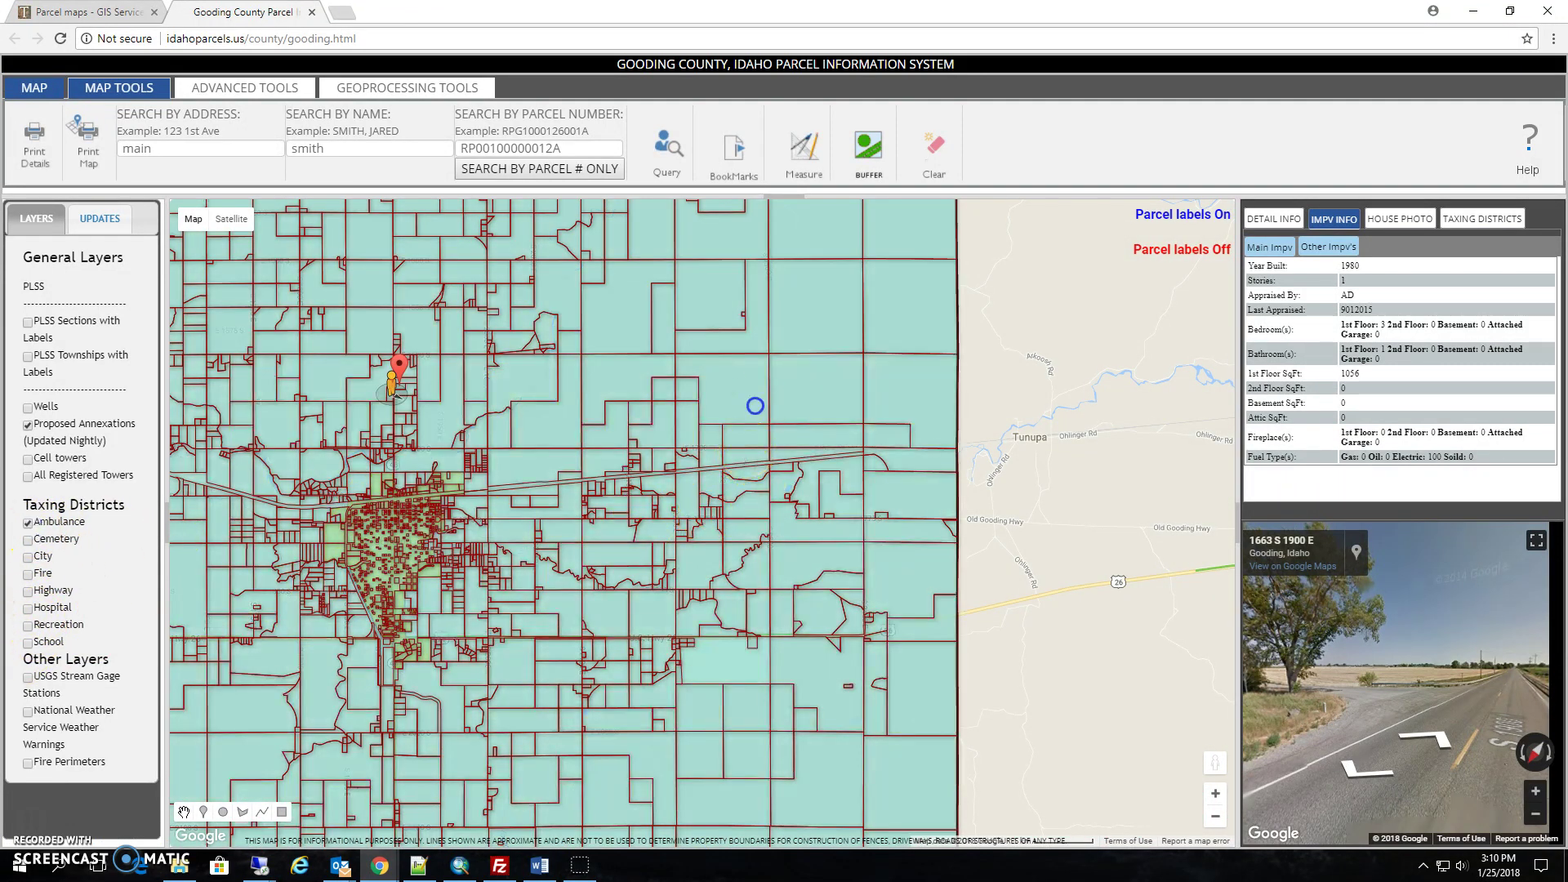
click(708, 464)
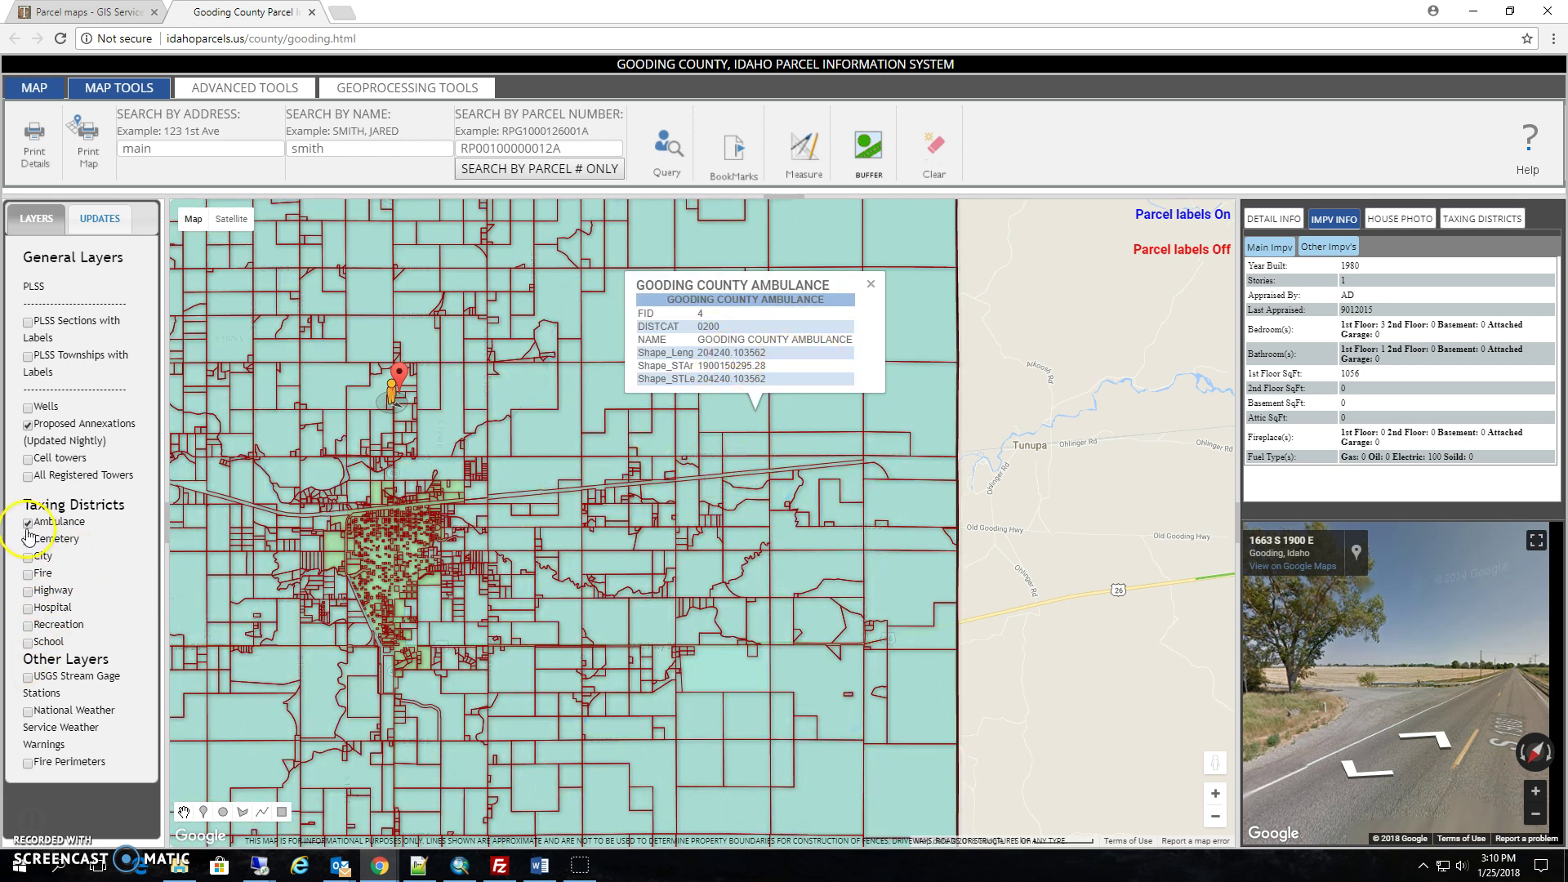
click(28, 527)
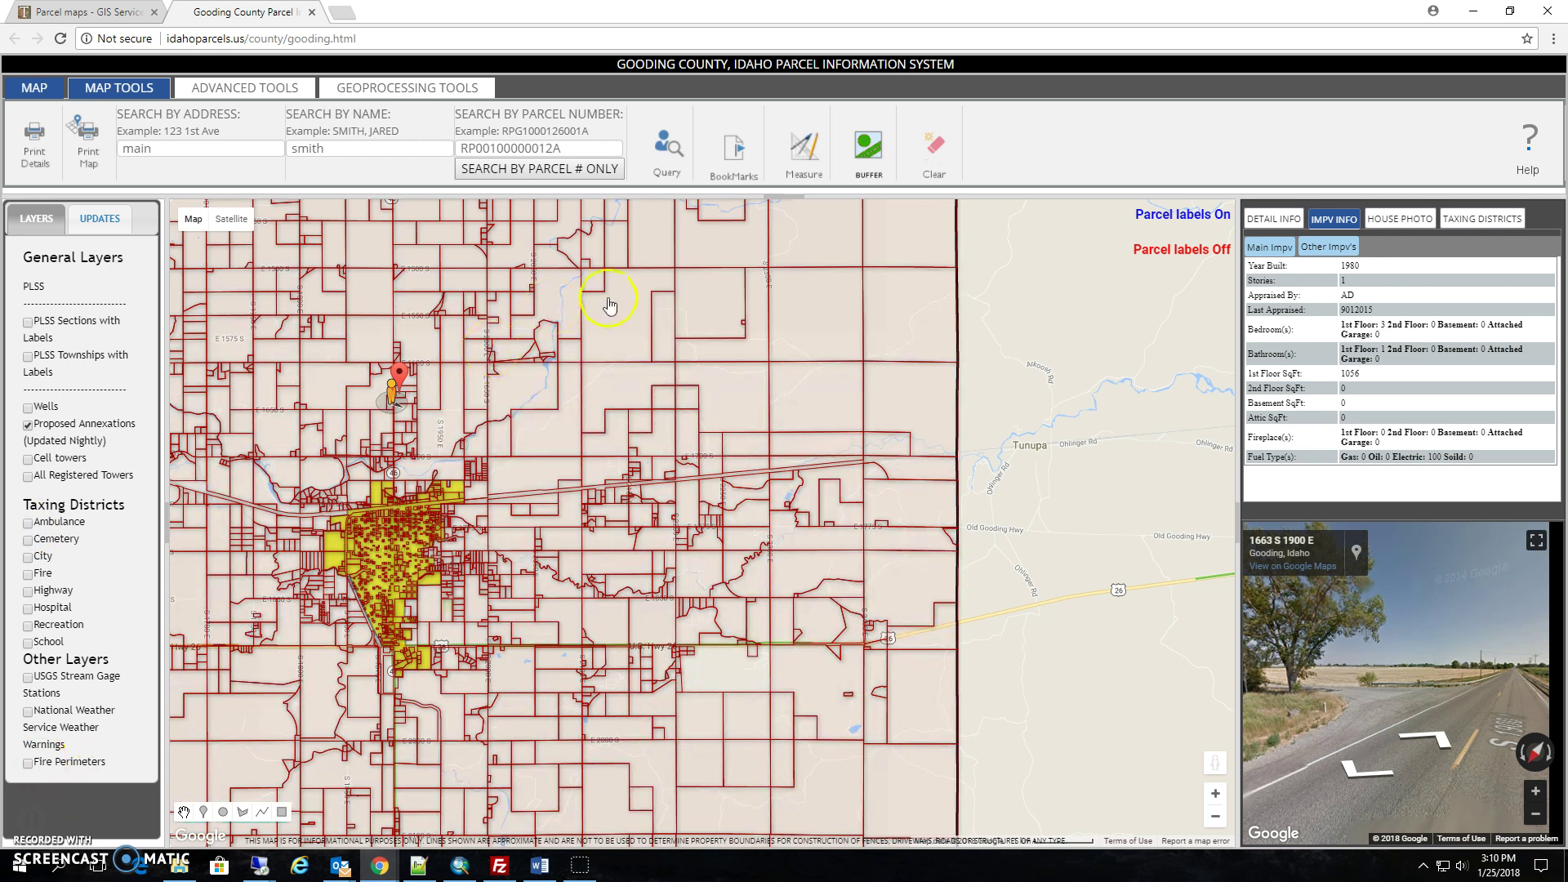
- Buffer the parcels within 300 feet of the address already filled in on Main St in Gooding
click(883, 159)
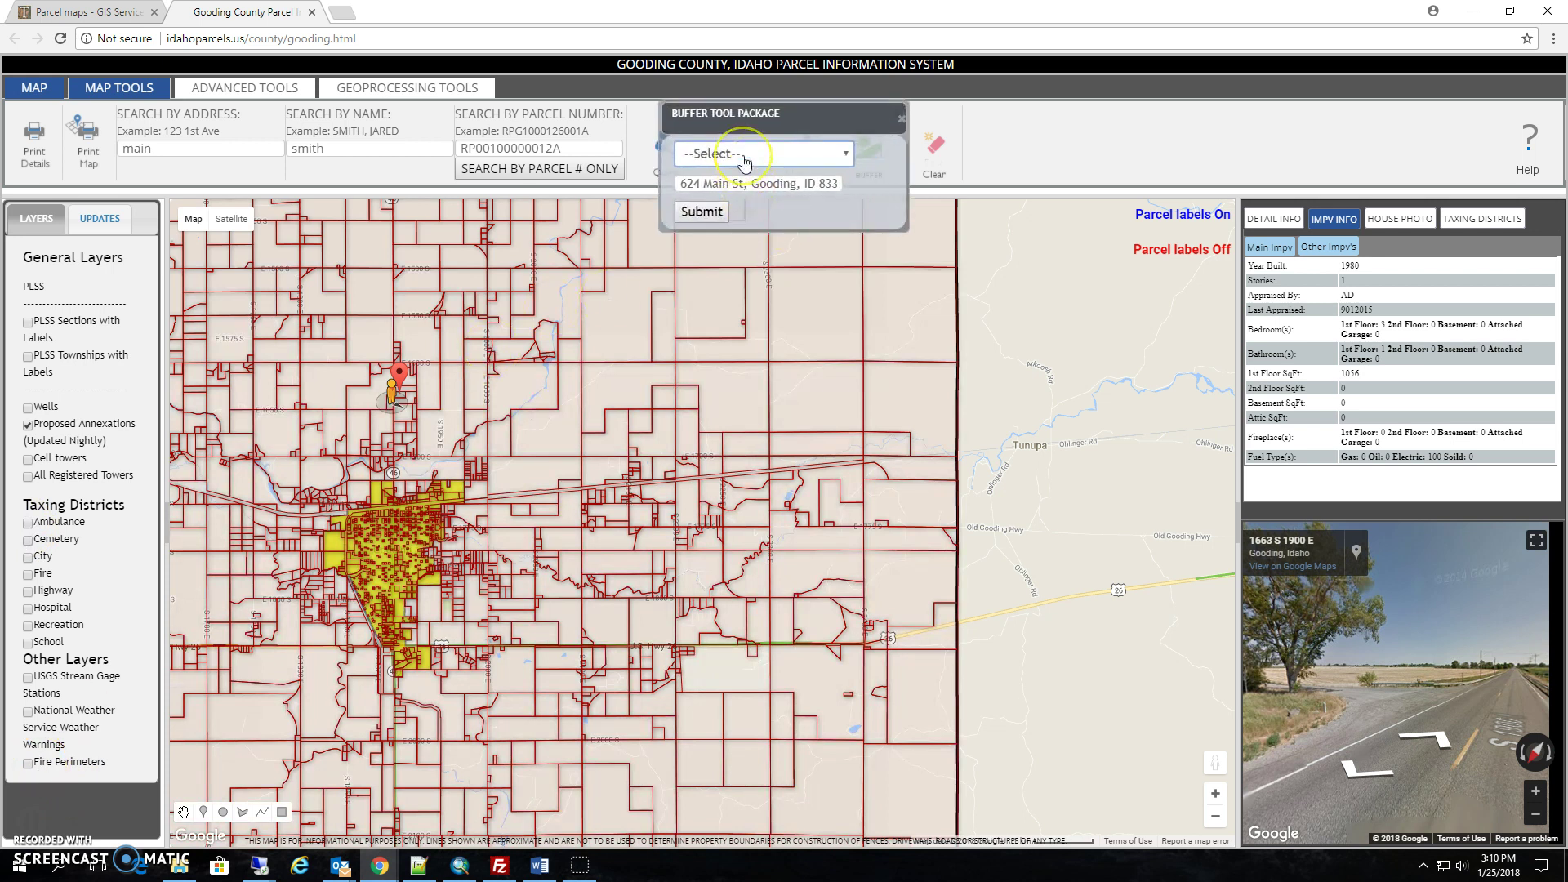
click(744, 159)
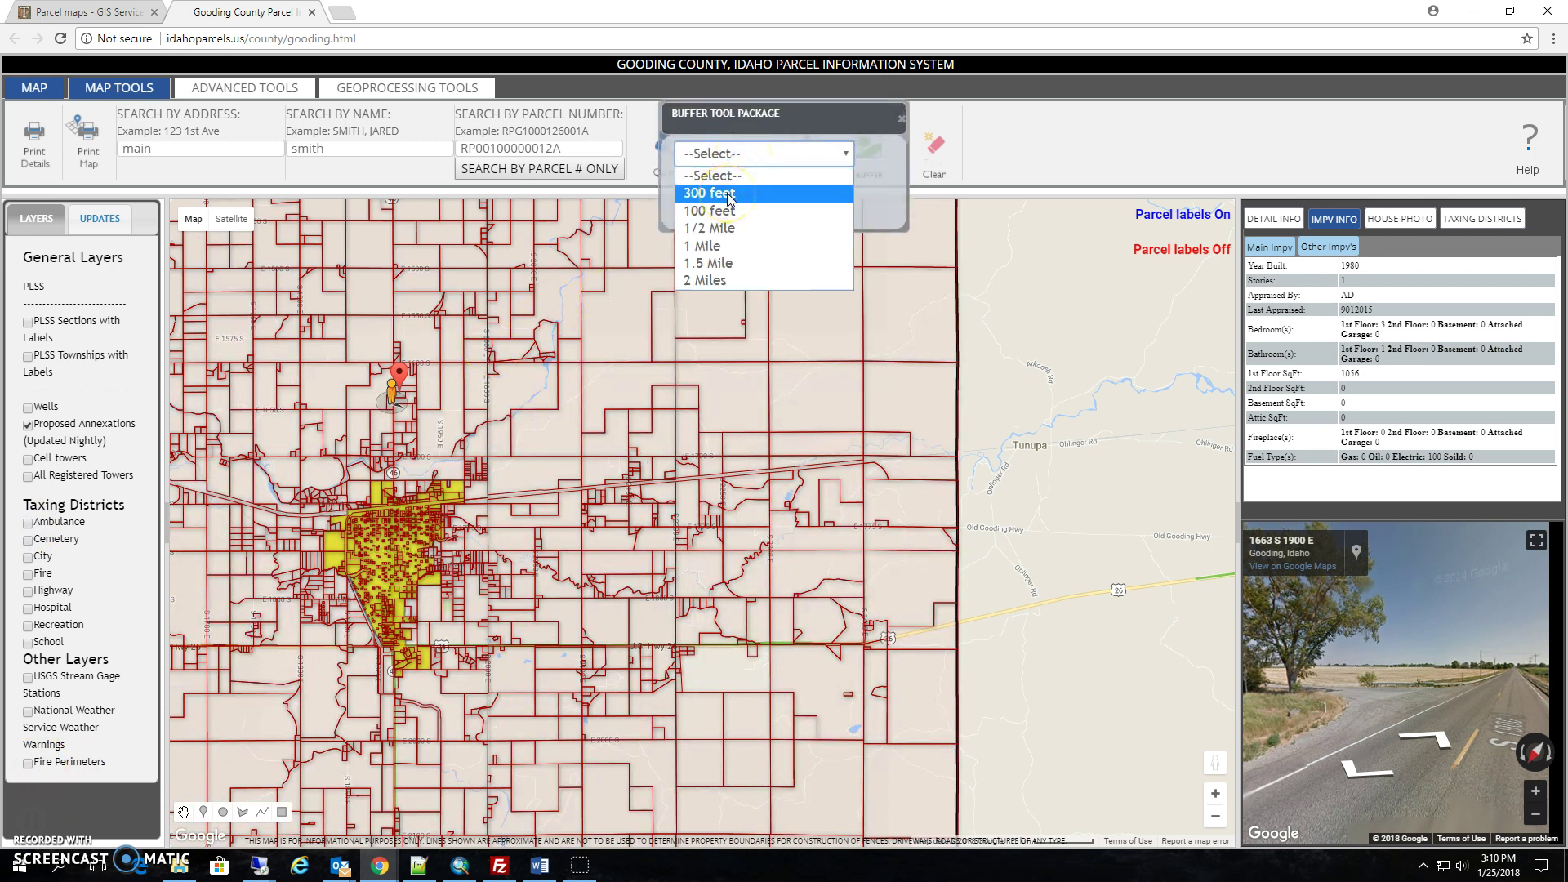
click(726, 196)
drag(679, 186, 875, 178)
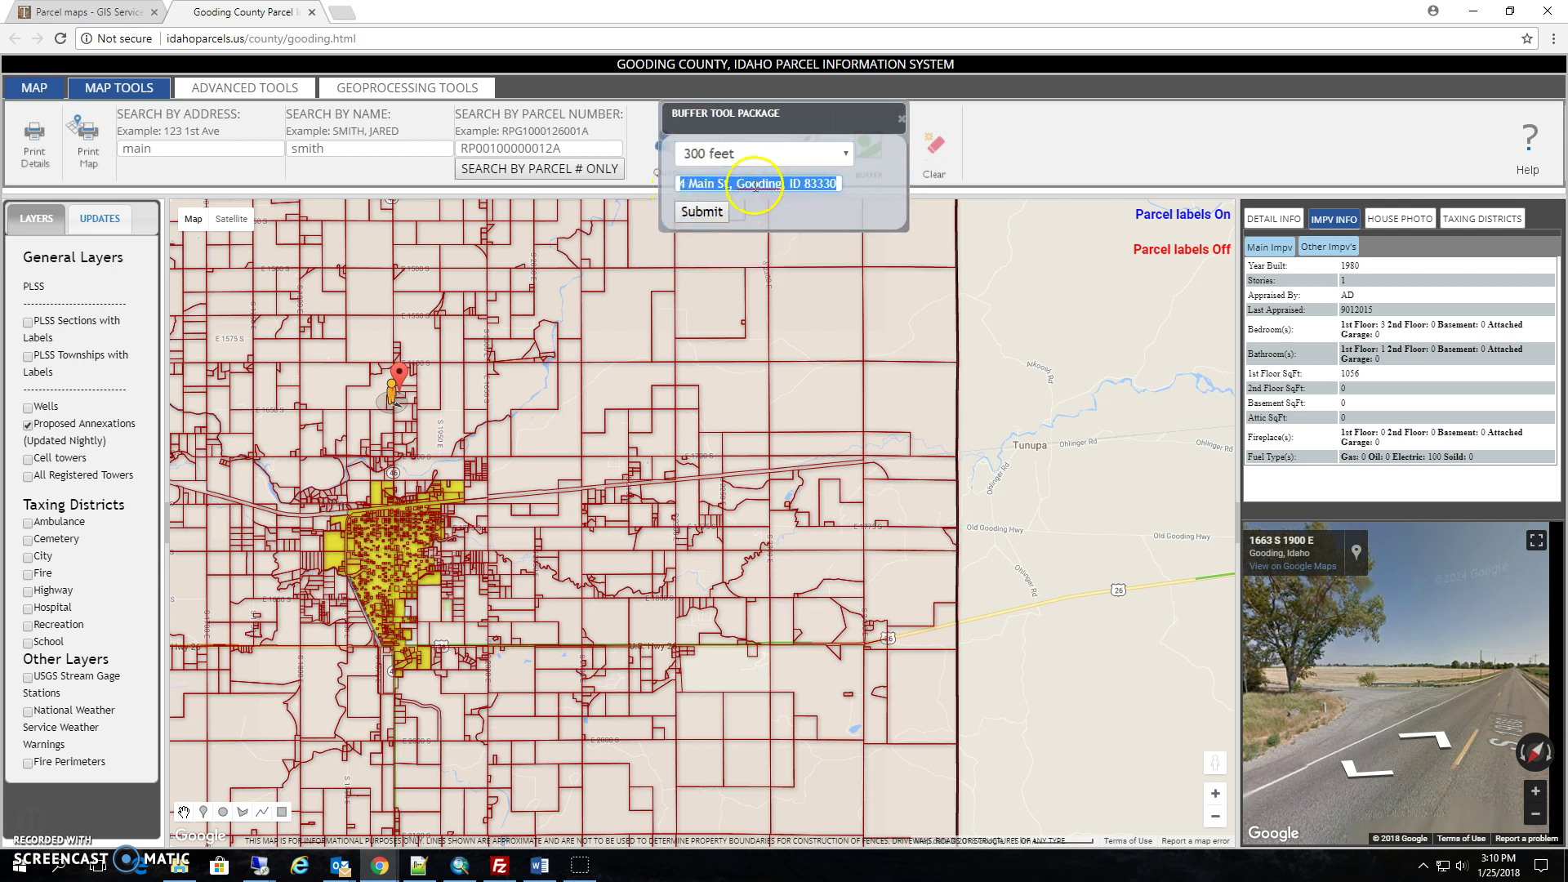
click(700, 214)
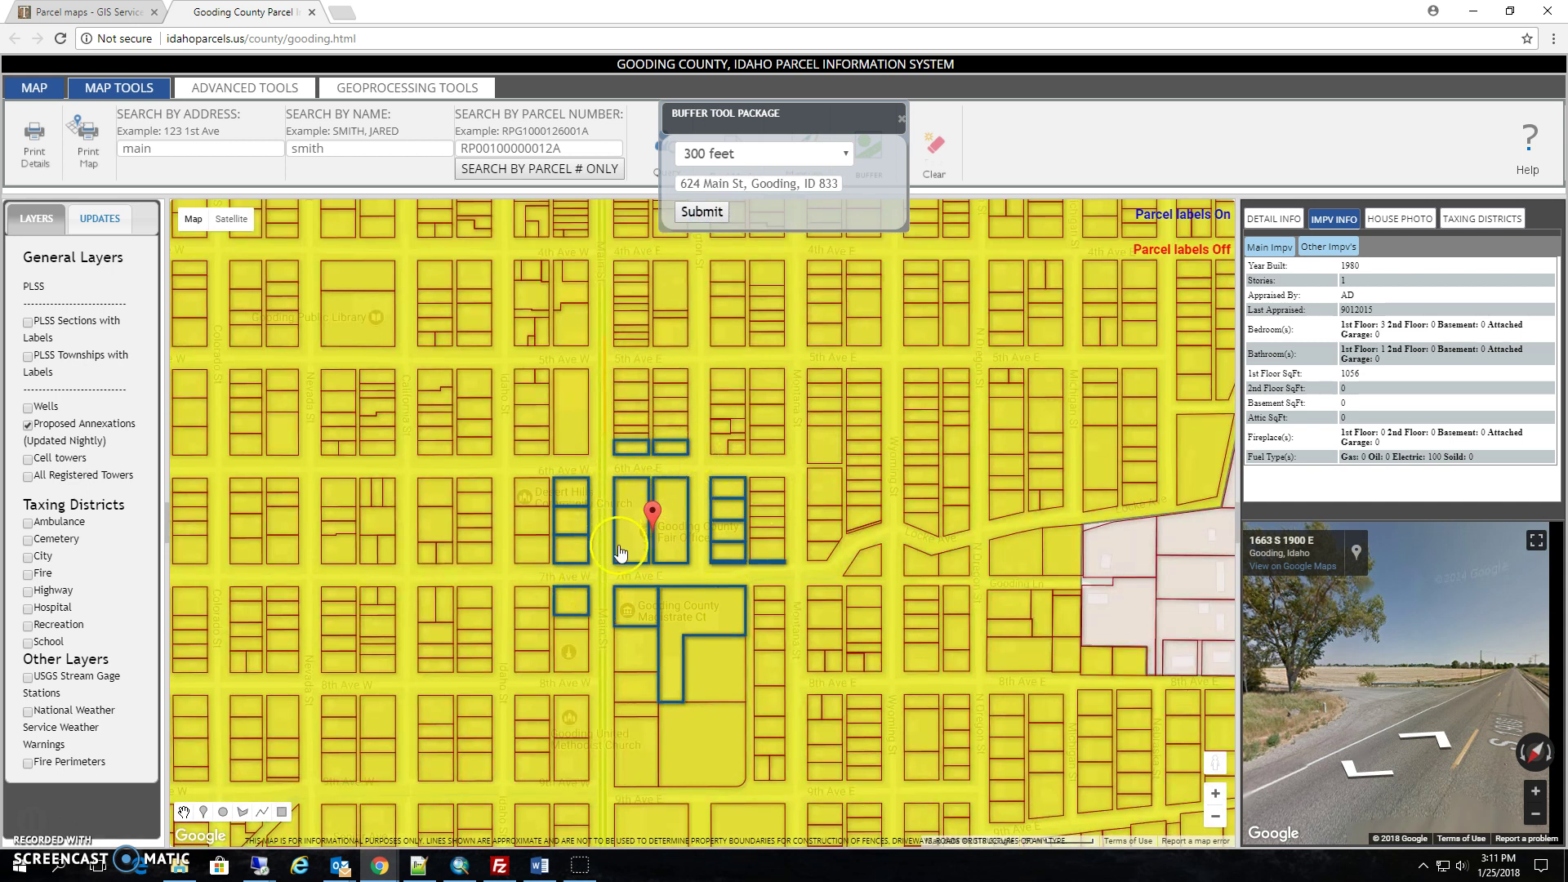
- Widen the parcel buffer around the address to 1 Mile, move the buffer dialog aside and try to clear the map
click(709, 154)
click(707, 250)
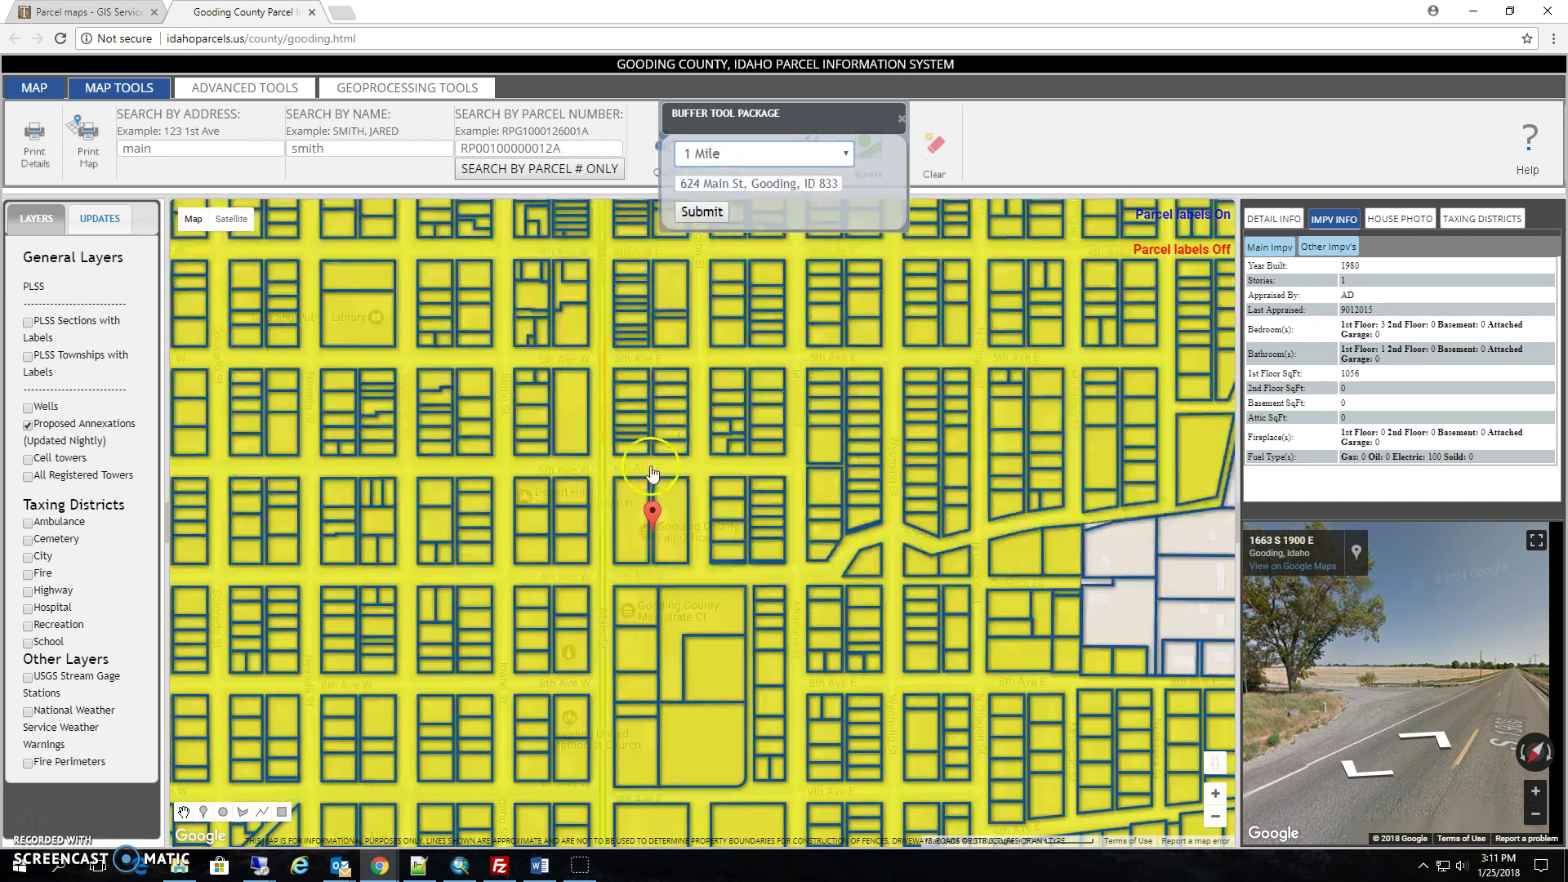
scroll(651, 474, down, 2)
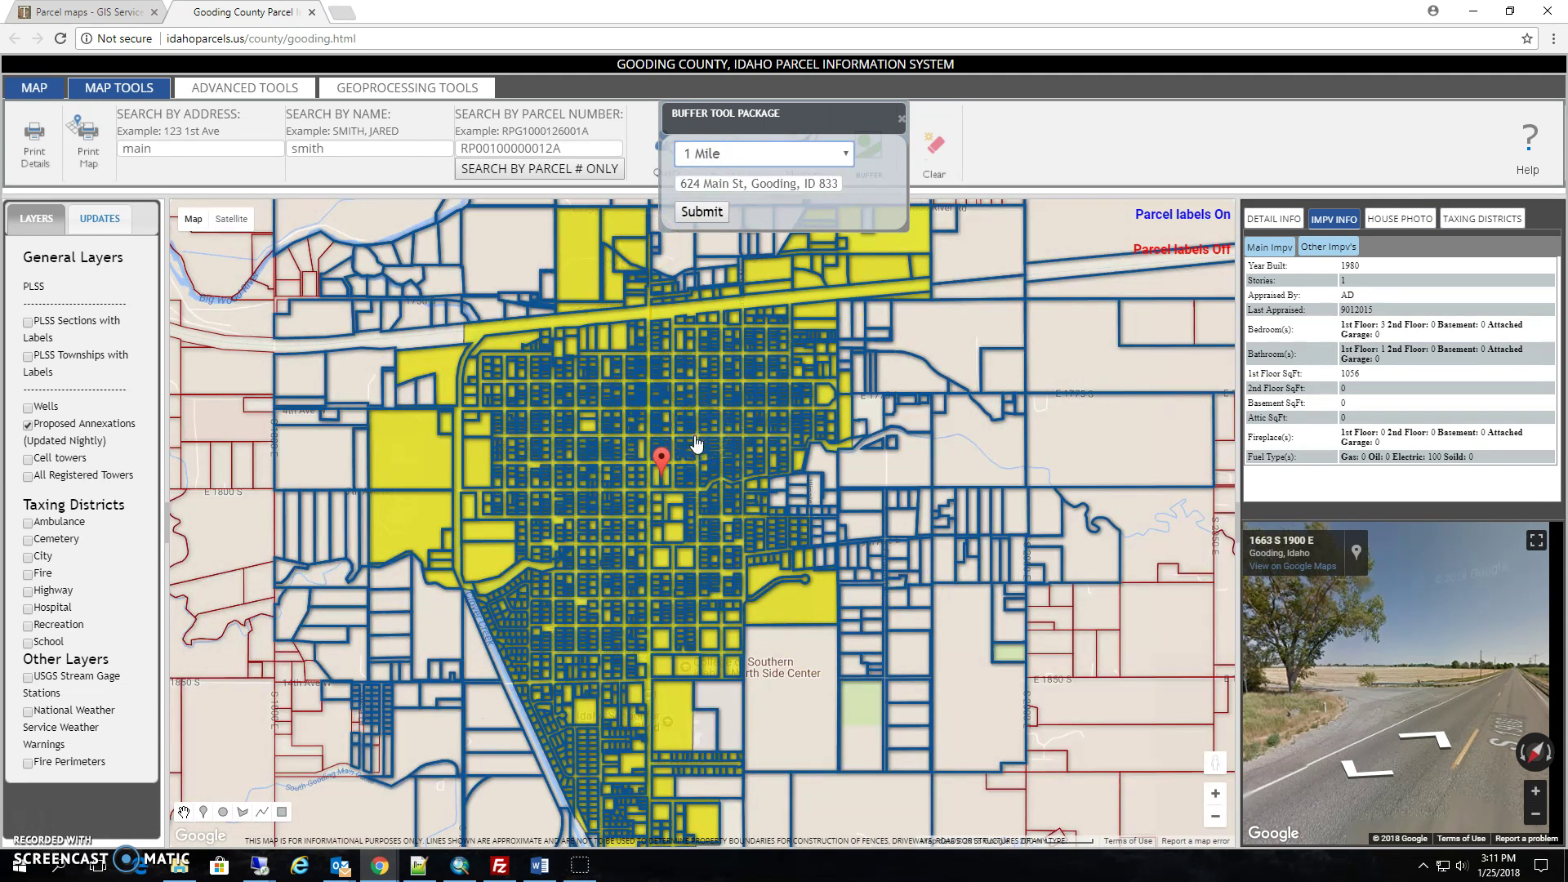
drag(757, 127, 787, 166)
click(948, 161)
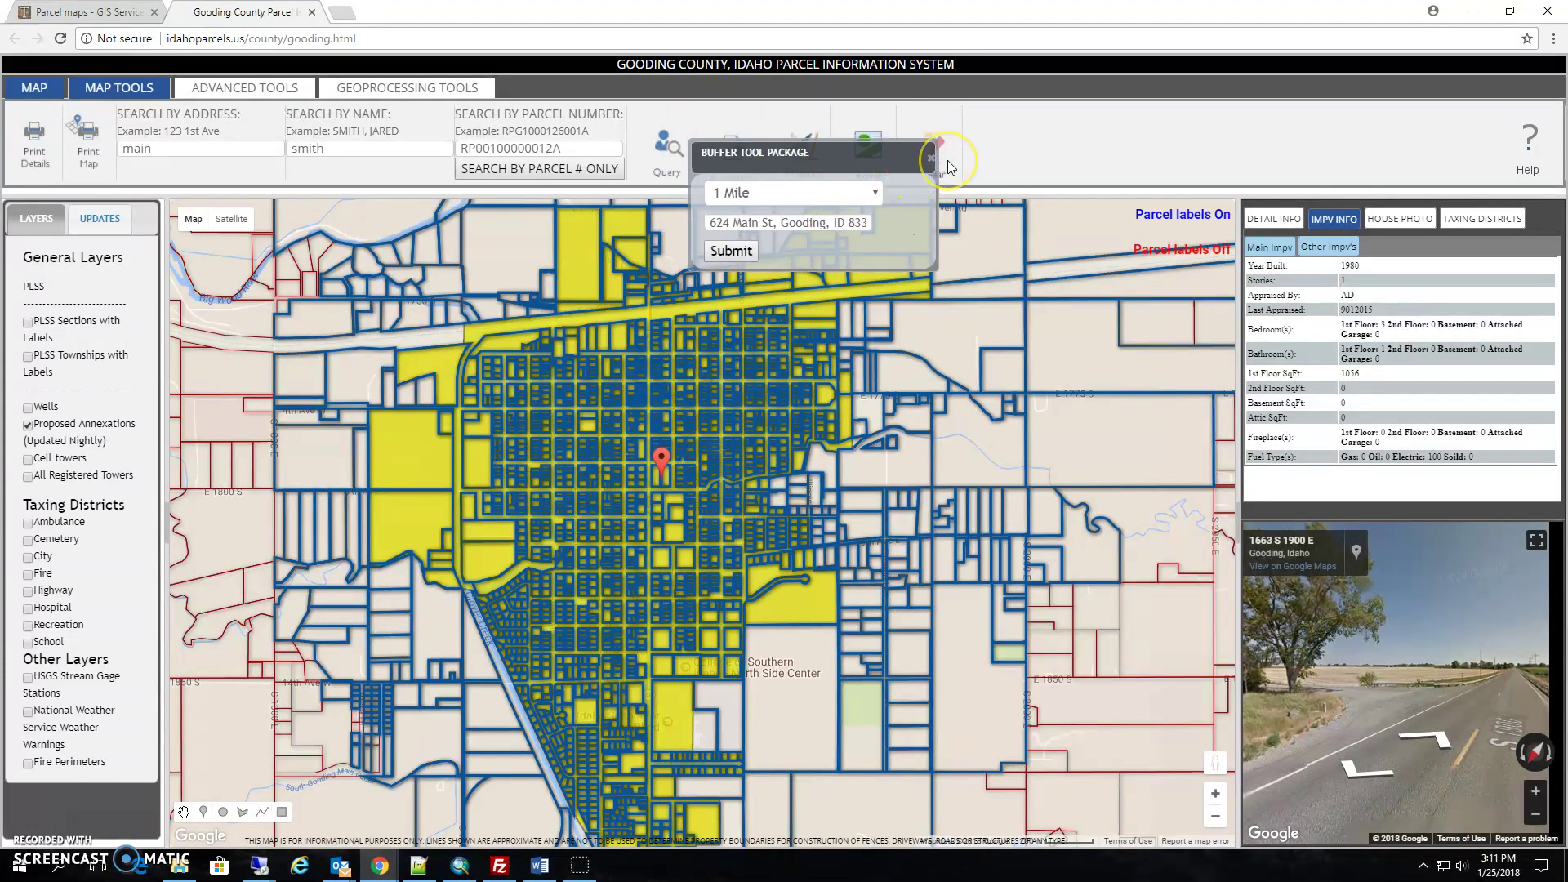